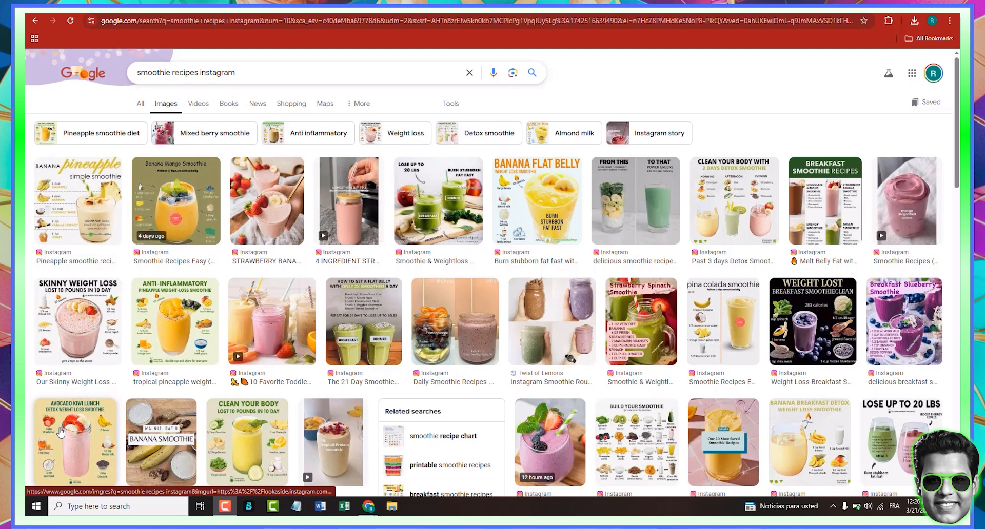
{"action": "scroll", "coordinate": [211, 380], "scroll_direction": "down", "scroll_amount": 2}
{"action": "scroll", "coordinate": [175, 372], "scroll_direction": "up", "scroll_amount": 2}
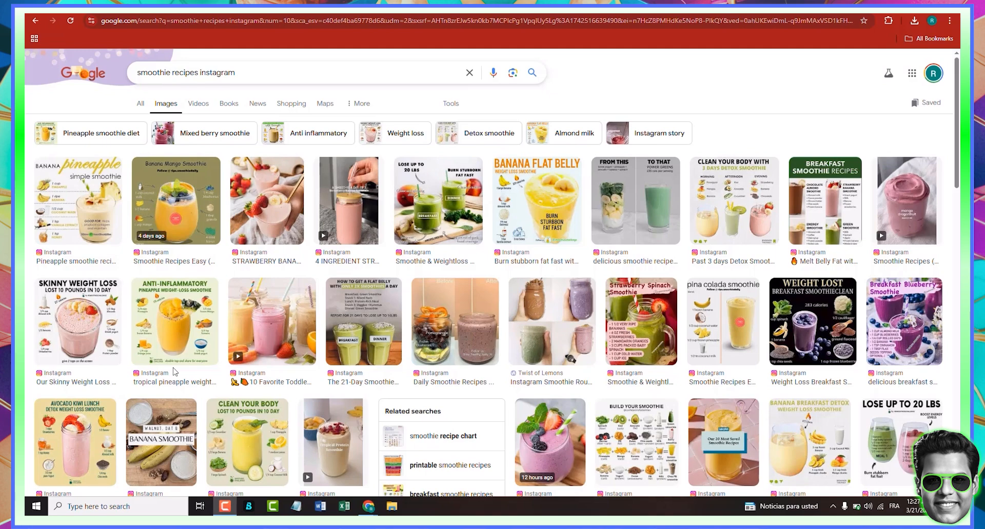
- Open the Banana Flat Belly smoothie image in the results preview and copy the image
{"action": "left_click", "coordinate": [547, 199]}
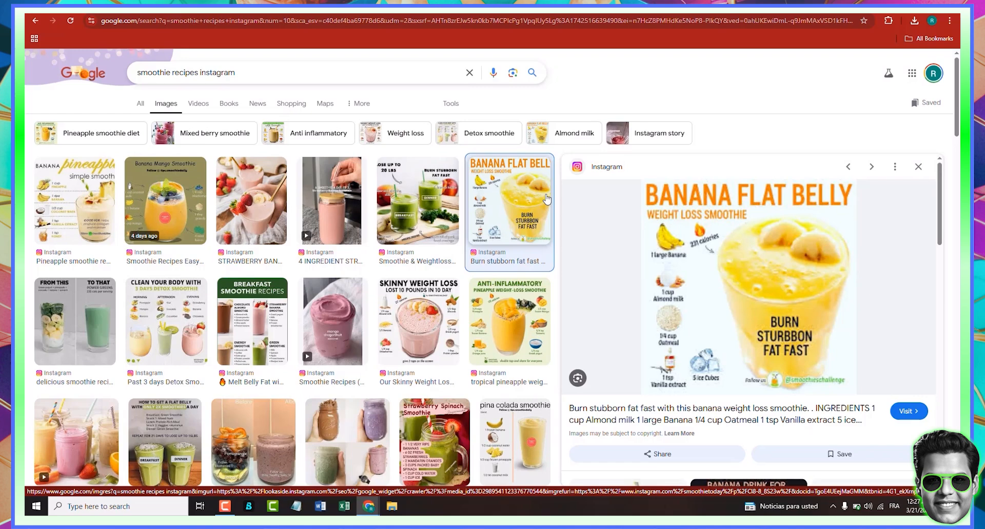
{"action": "right_click", "coordinate": [725, 249]}
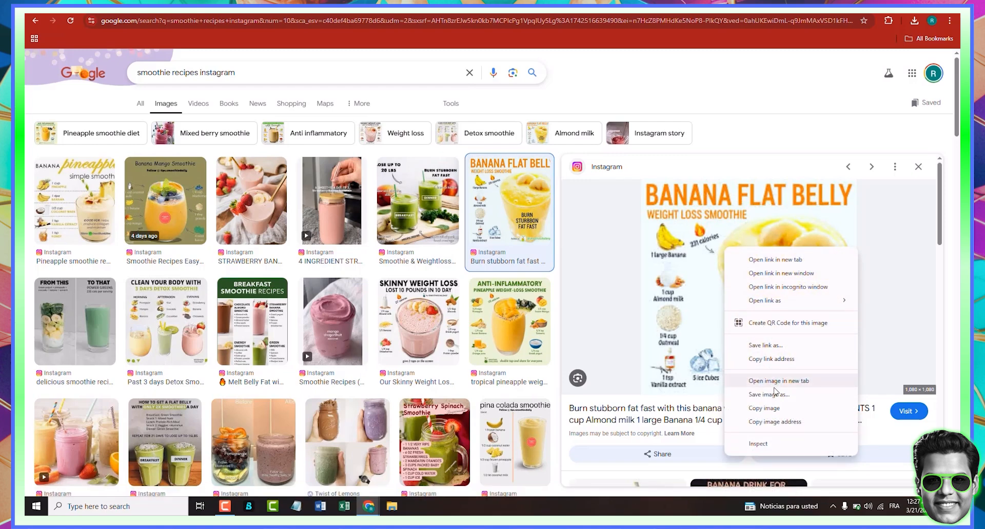
{"action": "left_click", "coordinate": [773, 408]}
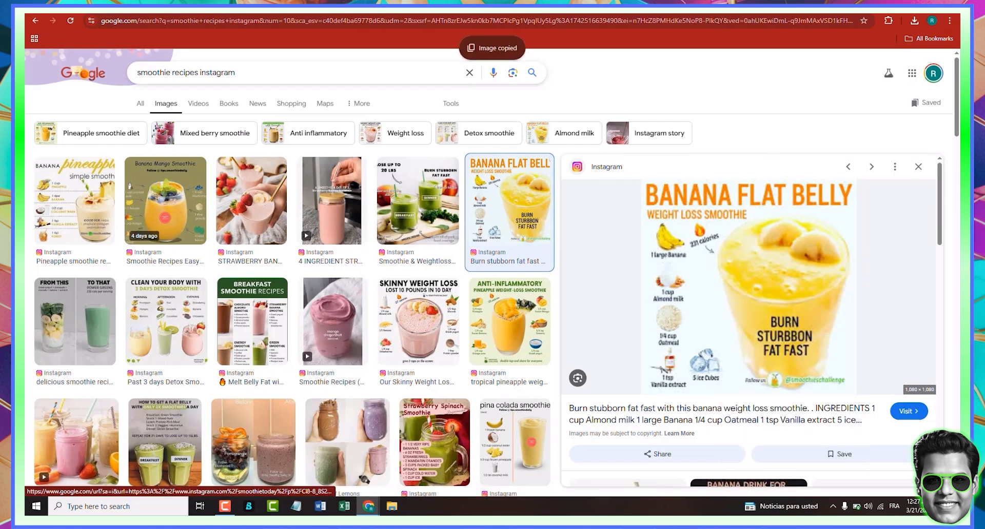
- Open a new browser tab and go to the site suggested for 'ca'
{"action": "key", "text": "ctrl+t"}
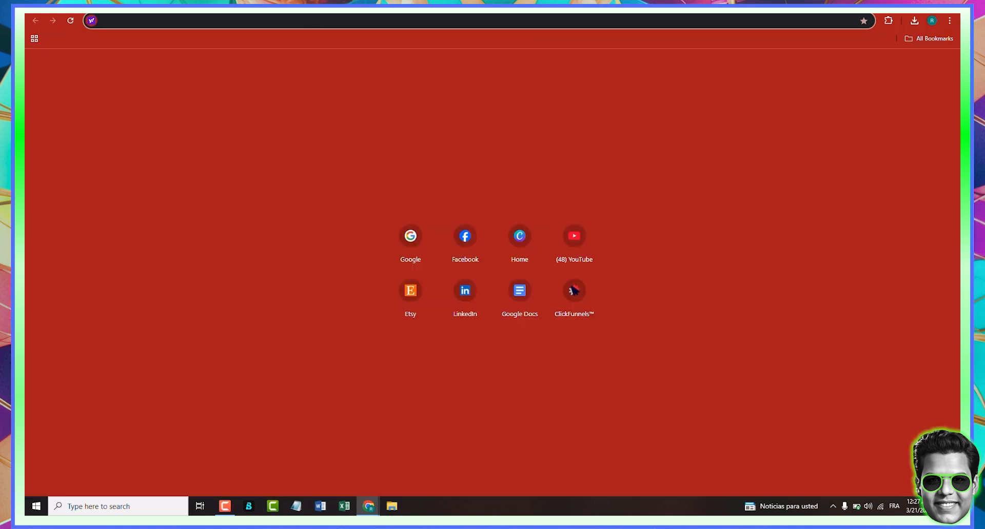
{"action": "type", "text": "ca"}
{"action": "key", "text": "Return"}
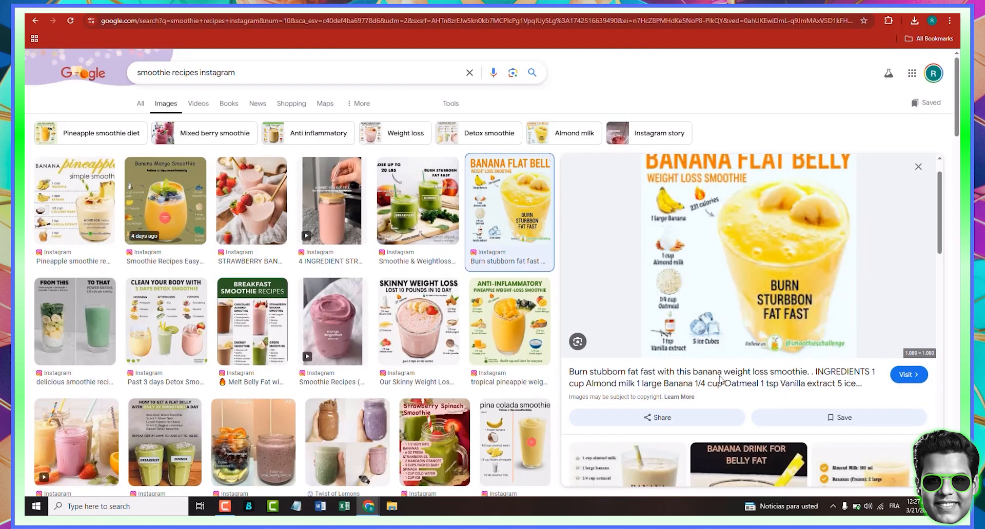
- Open the Banana Flat Belly post on Instagram, go to the smoothietoday profile, and view its blueberry smoothie post
{"action": "scroll", "coordinate": [739, 339], "scroll_direction": "down", "scroll_amount": 1}
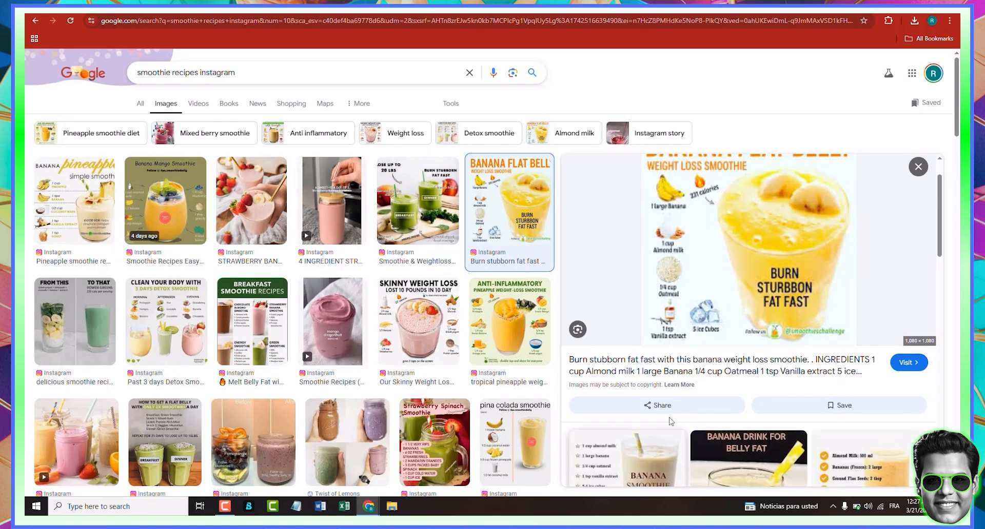
{"action": "left_click", "coordinate": [751, 376]}
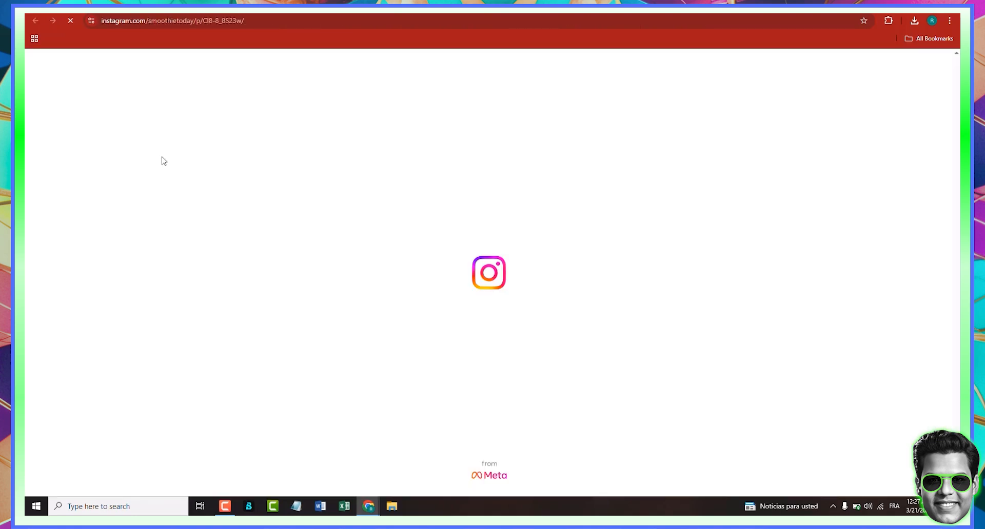
{"action": "key", "text": "F9"}
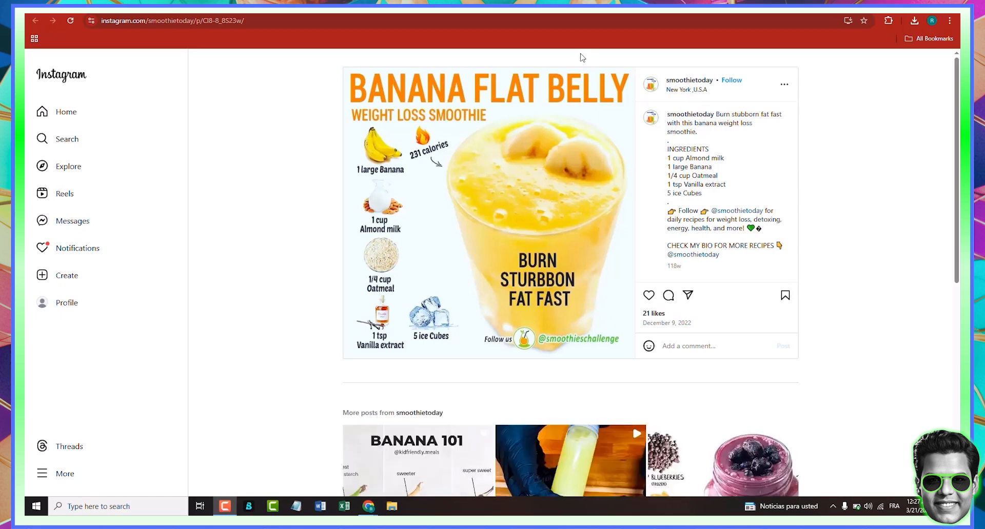
{"action": "left_click", "coordinate": [691, 81]}
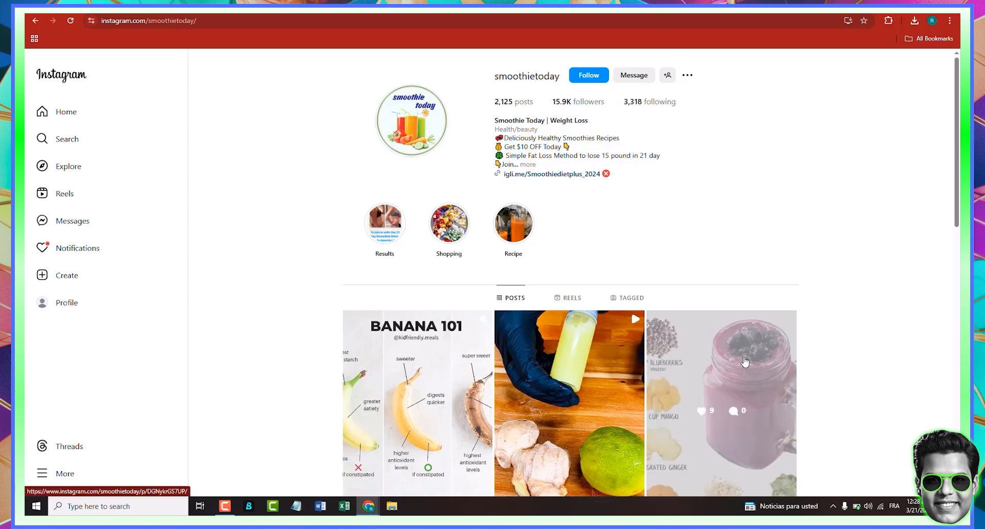
{"action": "left_click", "coordinate": [745, 362]}
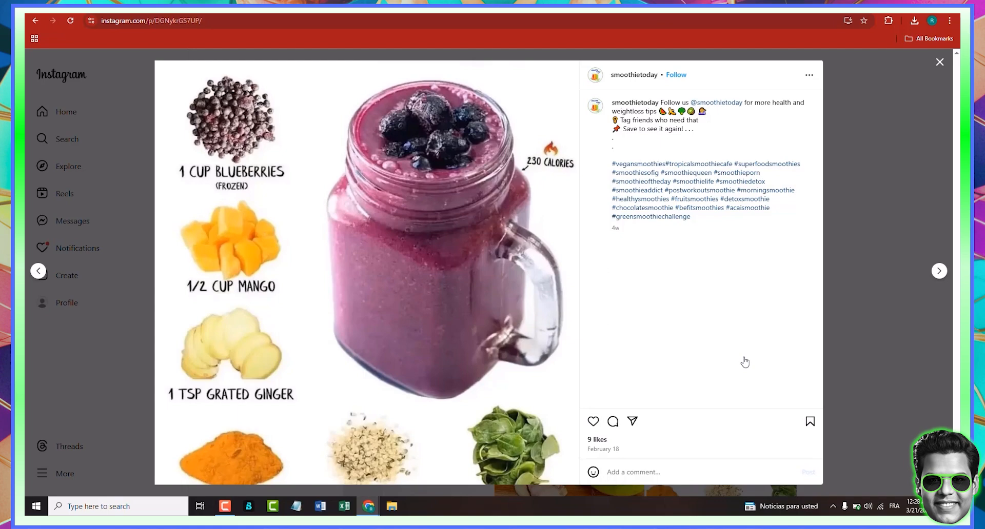
- Return to the image results and visit the recipes.smoothie Instagram profile from the Smoothie & Weightloss image
{"action": "key", "text": "alt+Left"}
{"action": "key", "text": "alt+Left"}
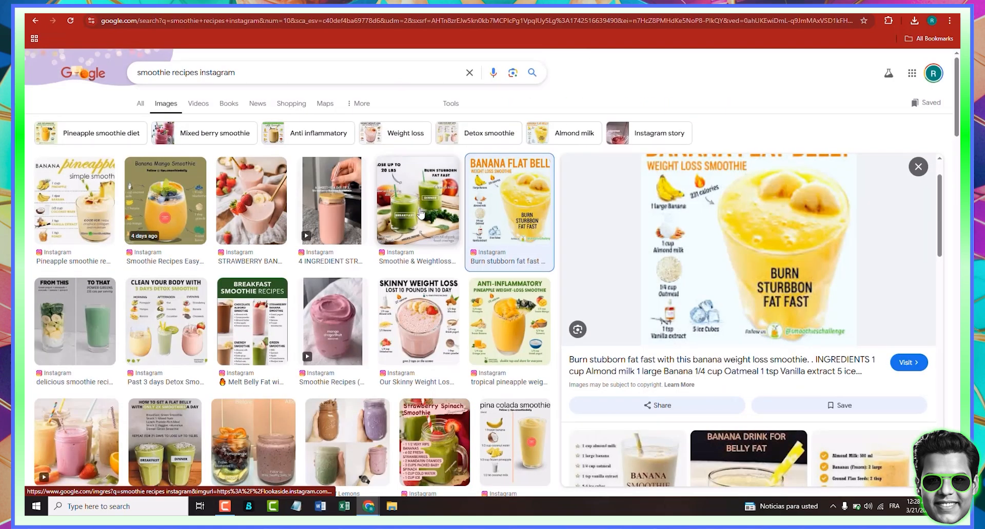
{"action": "left_click", "coordinate": [421, 214]}
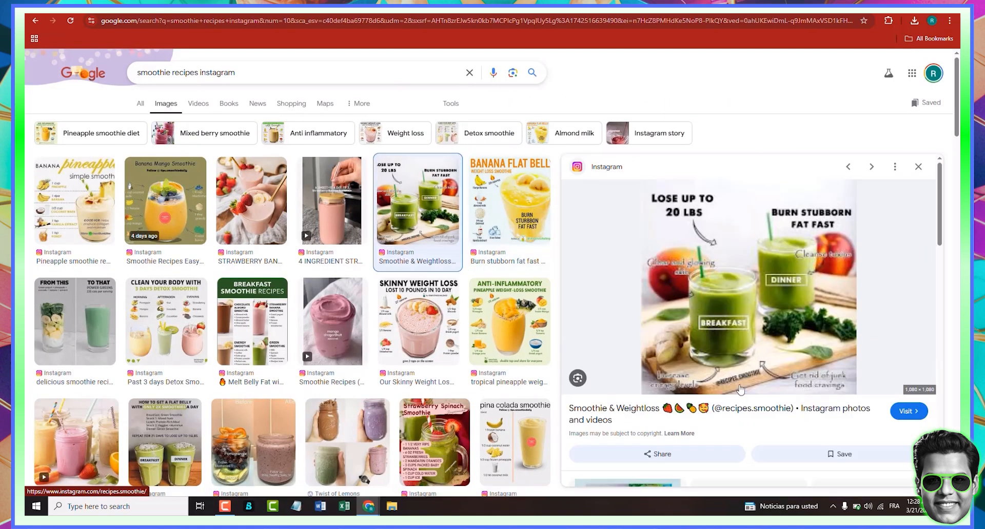
{"action": "left_click", "coordinate": [712, 410]}
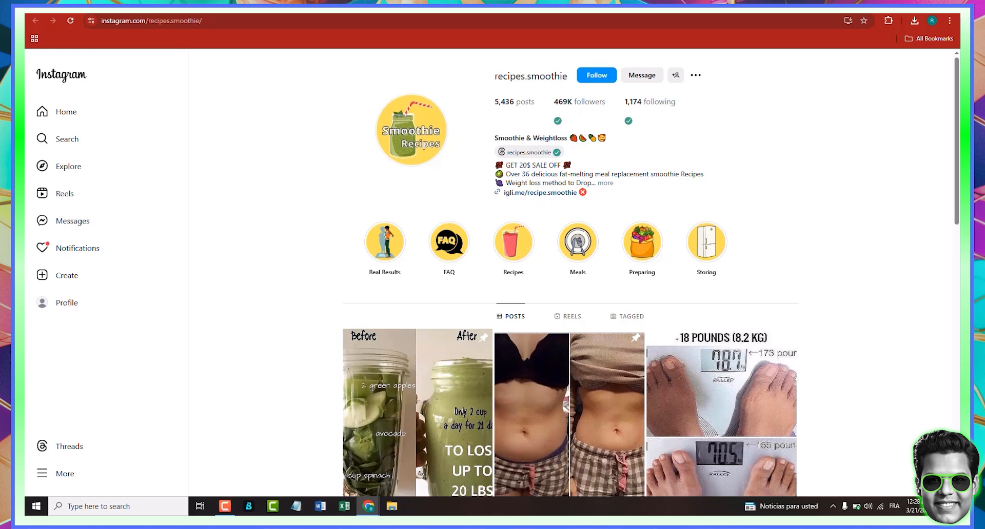
- Switch back to the smoothietoday profile tab and set the page zoom to 200%
{"action": "left_click", "coordinate": [698, 7]}
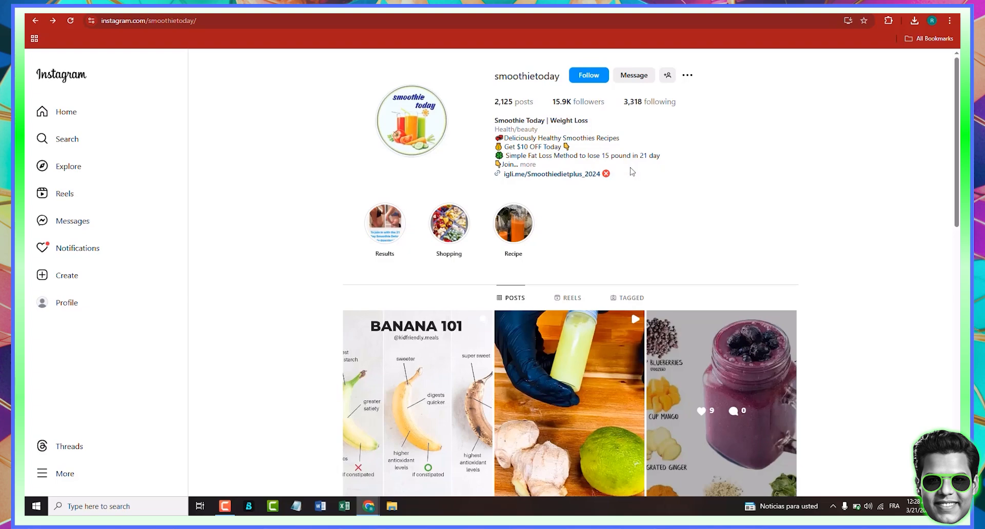
{"action": "left_click", "coordinate": [949, 21]}
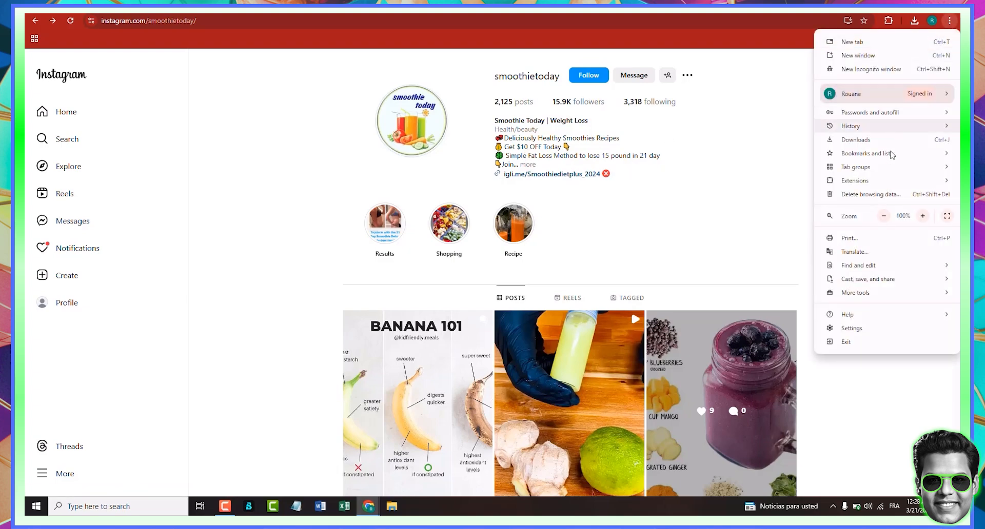
{"action": "left_click", "coordinate": [922, 216]}
{"action": "left_click", "coordinate": [922, 216]}
{"action": "left_click", "coordinate": [922, 216]}
{"action": "left_click", "coordinate": [922, 216]}
{"action": "left_click", "coordinate": [922, 215]}
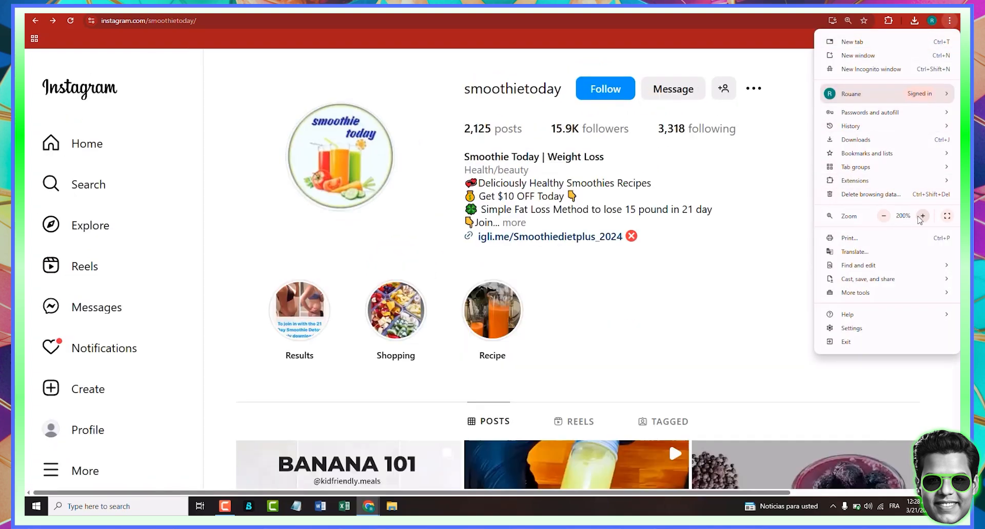
{"action": "left_click", "coordinate": [921, 216]}
{"action": "left_click", "coordinate": [921, 216]}
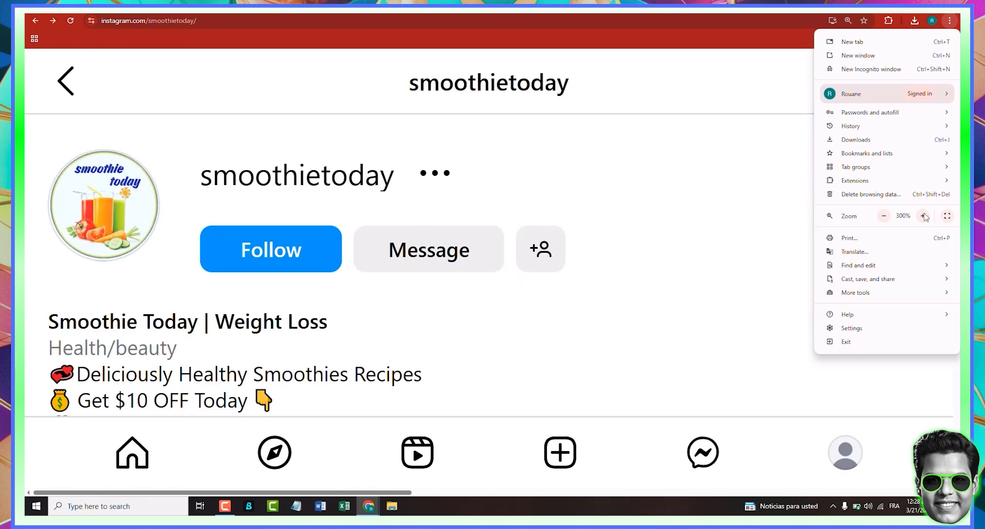
{"action": "left_click", "coordinate": [883, 216]}
{"action": "left_click", "coordinate": [884, 216]}
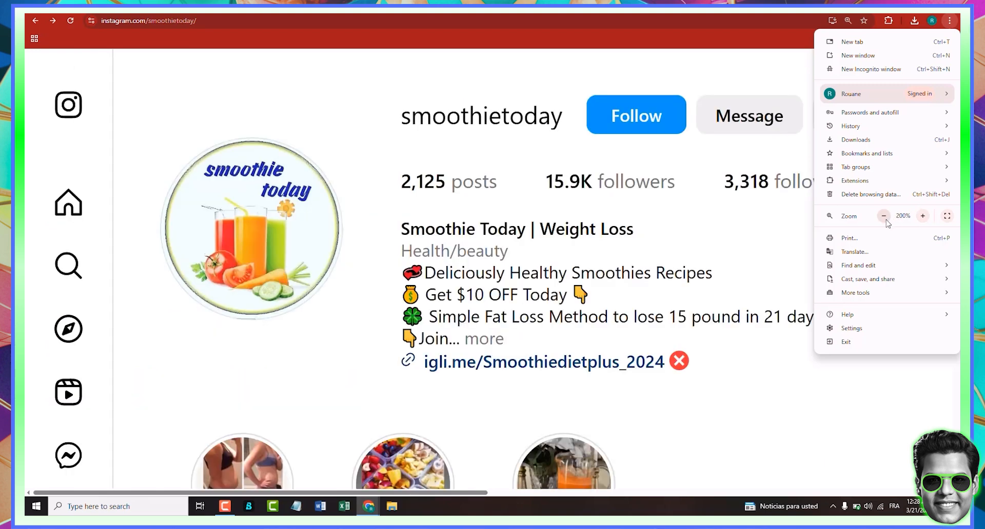
{"action": "left_click", "coordinate": [922, 216]}
- Expand the smoothietoday bio and follow its igli.me/Smoothiedietplus_2024 link
{"action": "left_click", "coordinate": [532, 341]}
{"action": "left_click", "coordinate": [493, 340]}
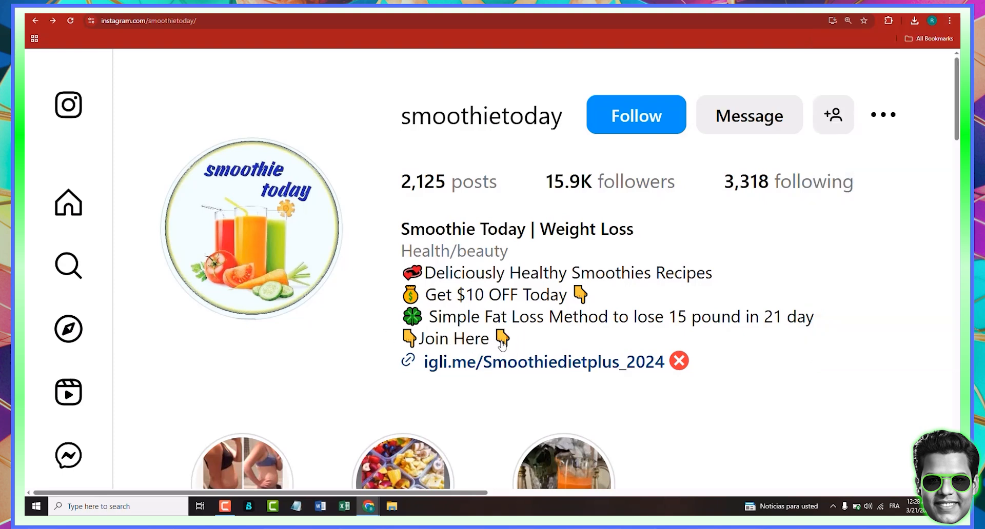
{"action": "left_click", "coordinate": [606, 366]}
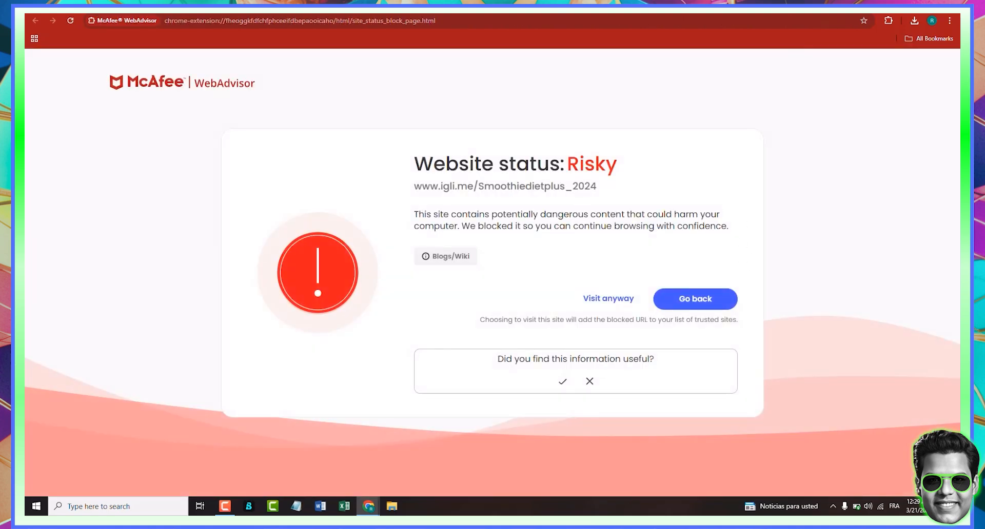
- Go back to the profile and open the bio link in an incognito window
{"action": "key", "text": "alt+Left"}
{"action": "right_click", "coordinate": [603, 363]}
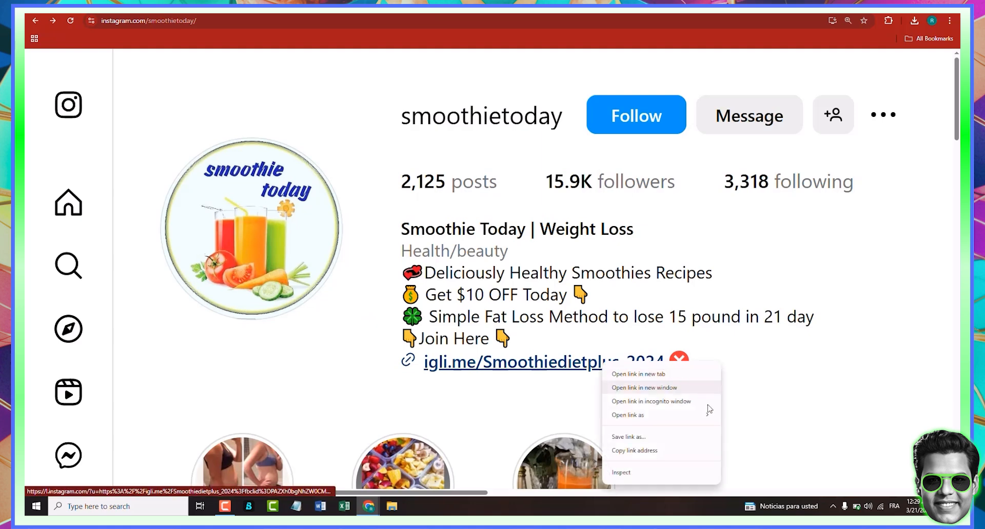
{"action": "left_click", "coordinate": [702, 402]}
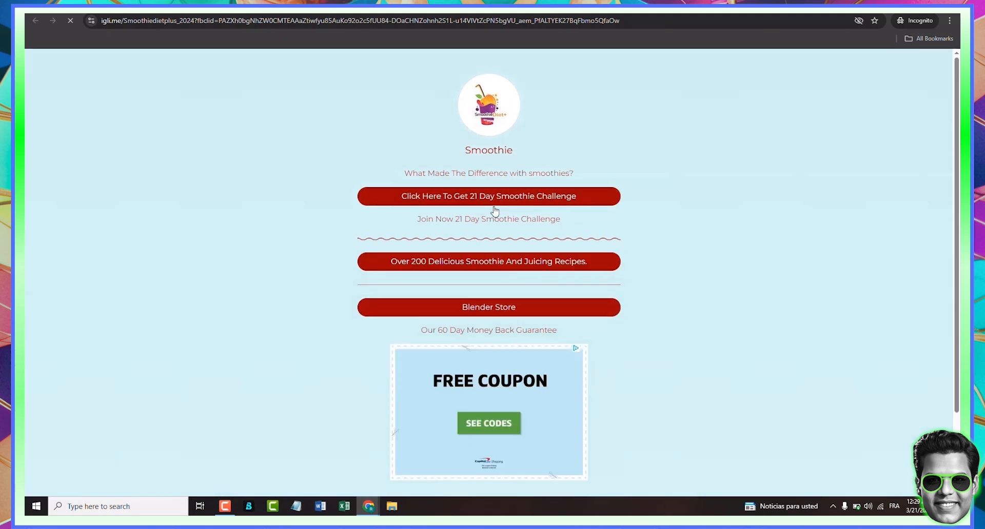
- Open the 'Click Here To Get 21 Day Smoothie Challenge' link
{"action": "left_click", "coordinate": [464, 200]}
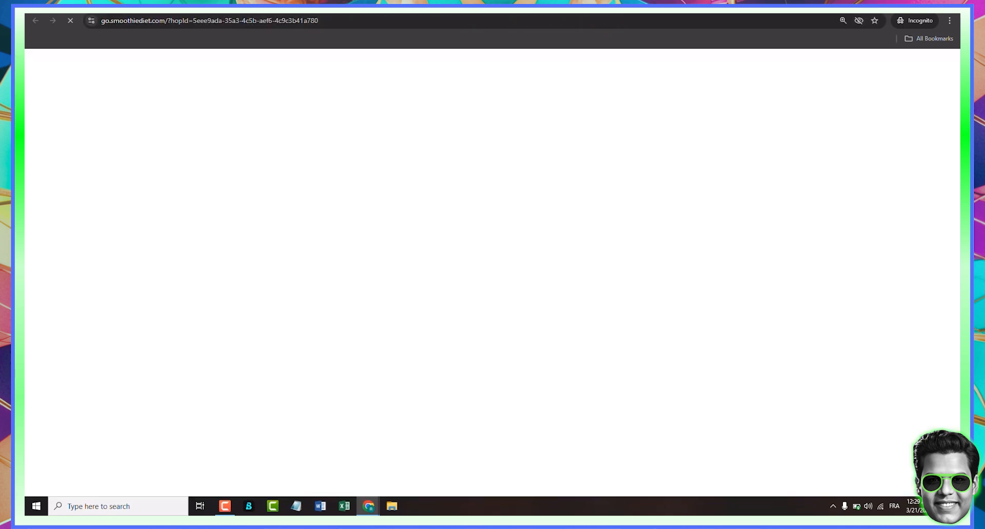
{"action": "scroll", "coordinate": [190, 97], "scroll_direction": "down", "scroll_amount": 4}
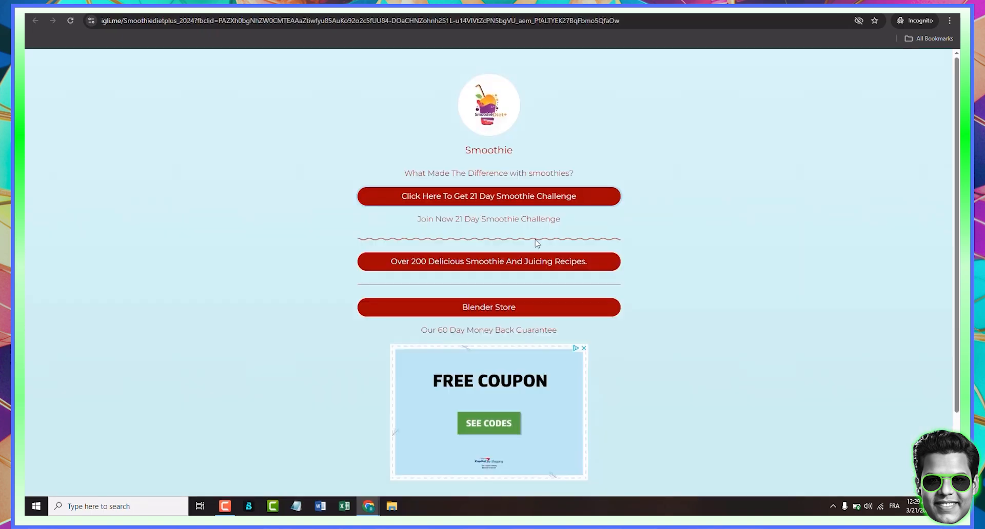
{"action": "left_click", "coordinate": [433, 203]}
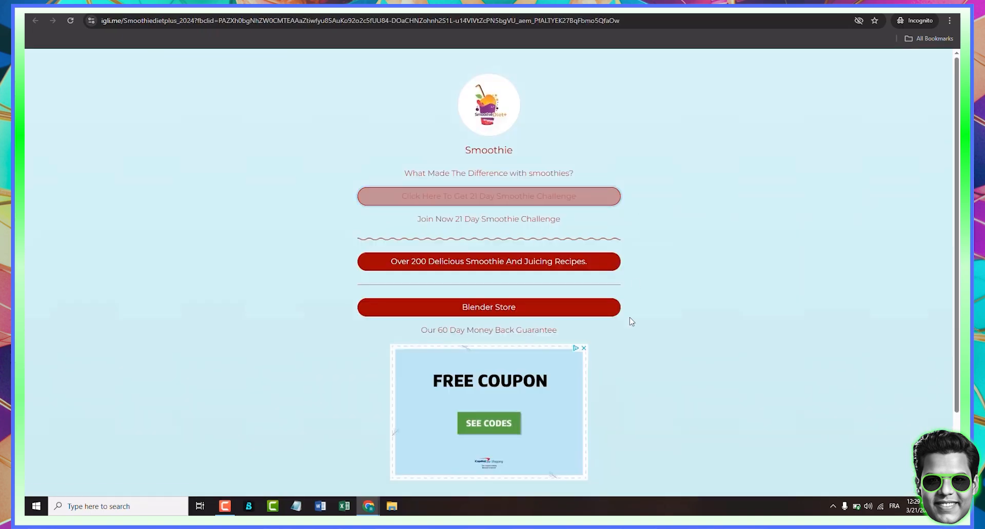
- Scroll through the Smoothie Diet sales page and its customer results section
{"action": "scroll", "coordinate": [597, 267], "scroll_direction": "down", "scroll_amount": 5}
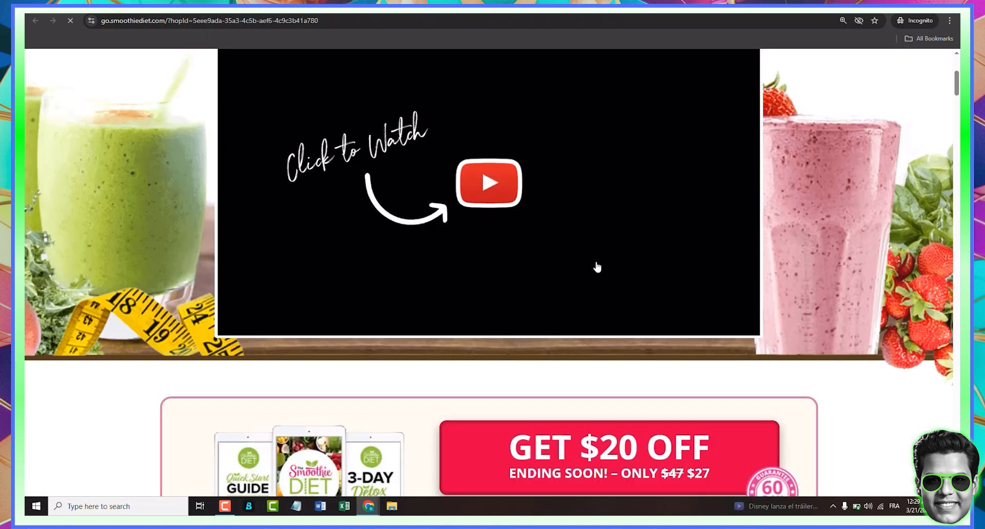
{"action": "scroll", "coordinate": [654, 273], "scroll_direction": "up", "scroll_amount": 5}
{"action": "scroll", "coordinate": [600, 201], "scroll_direction": "down", "scroll_amount": 12}
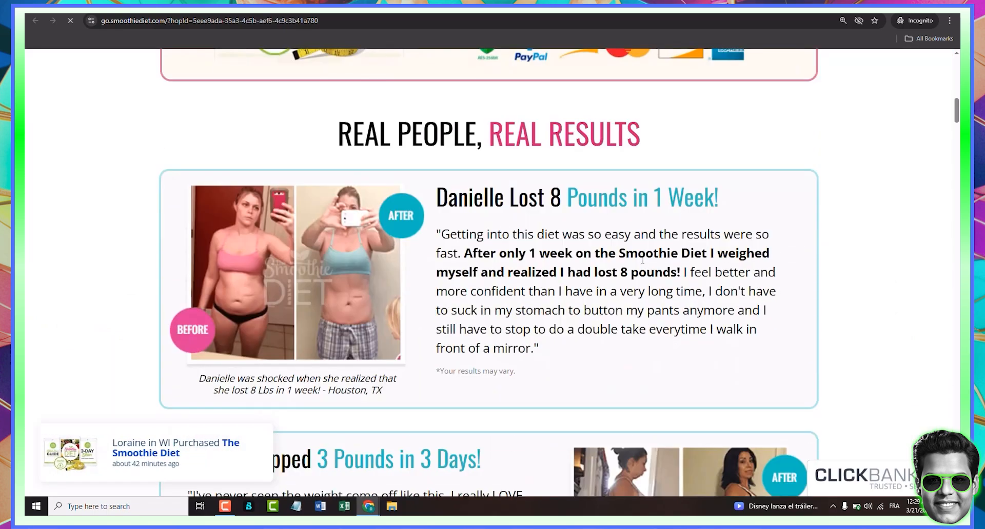
{"action": "scroll", "coordinate": [643, 264], "scroll_direction": "down", "scroll_amount": 10}
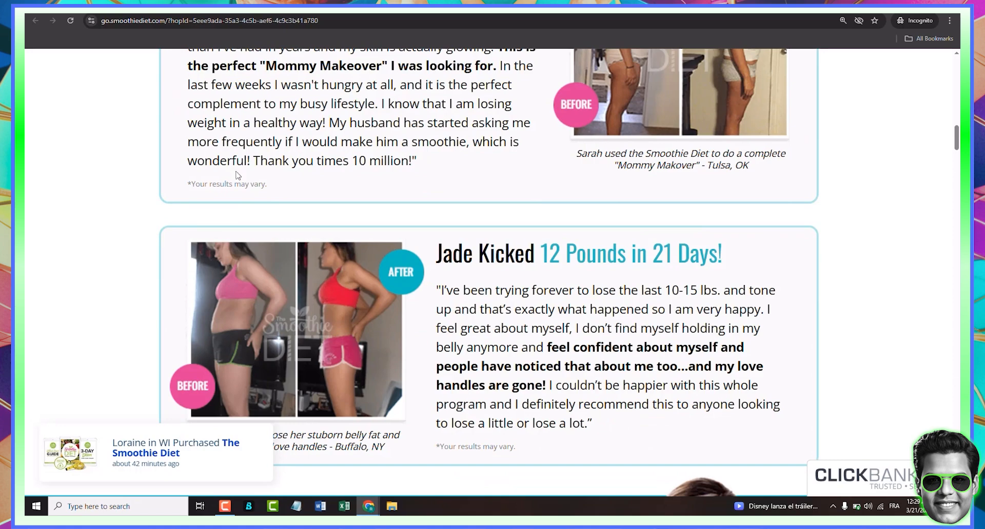
{"action": "scroll", "coordinate": [110, 304], "scroll_direction": "up", "scroll_amount": 5}
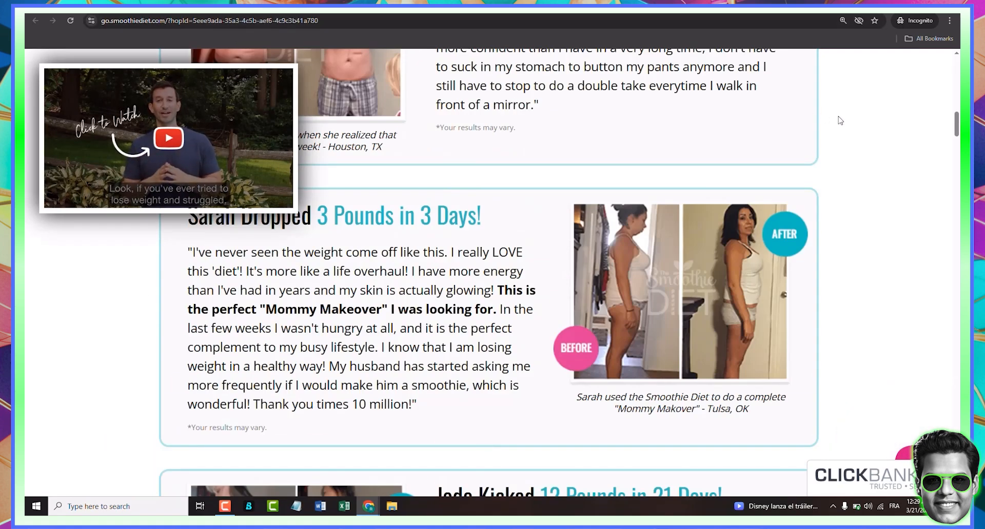
{"action": "scroll", "coordinate": [608, 88], "scroll_direction": "up", "scroll_amount": 8}
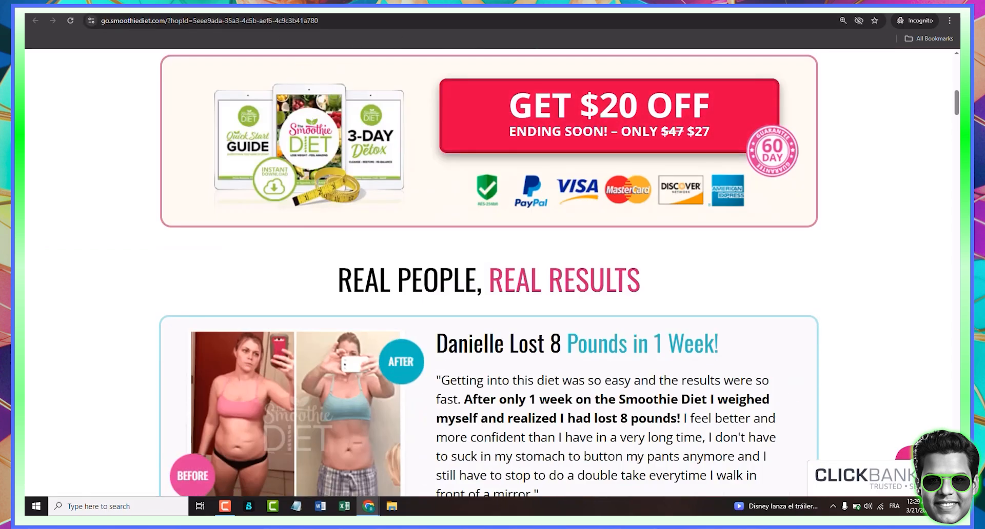
- Return to the link page, open the 'Over 200 Delicious Smoothie And Juicing Recipes' offer, and scroll its recipe lists
{"action": "left_click", "coordinate": [300, 7]}
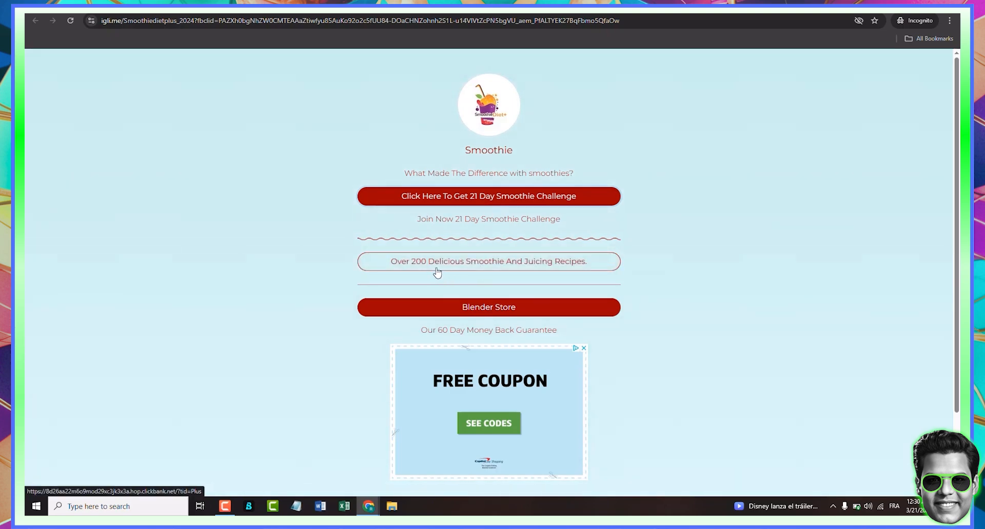
{"action": "left_click", "coordinate": [471, 264]}
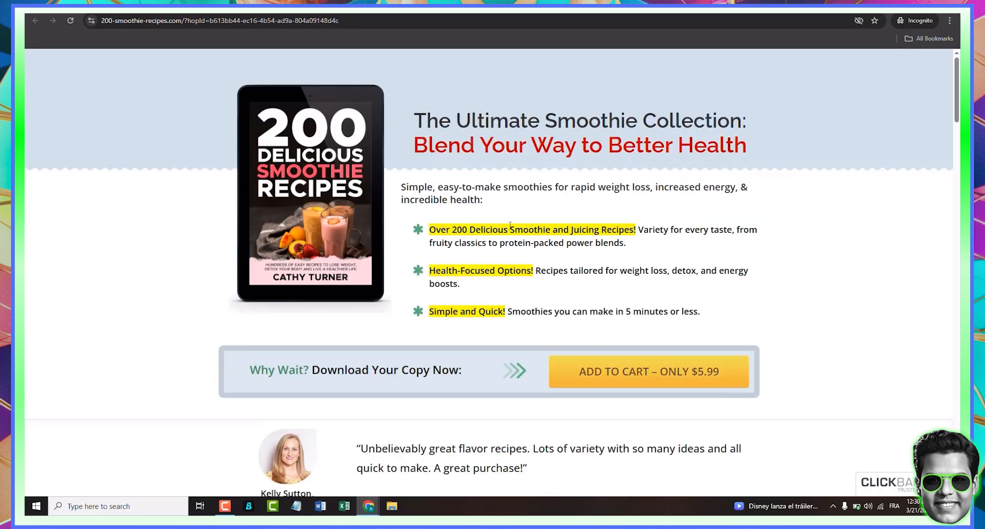
{"action": "scroll", "coordinate": [505, 242], "scroll_direction": "down", "scroll_amount": 12}
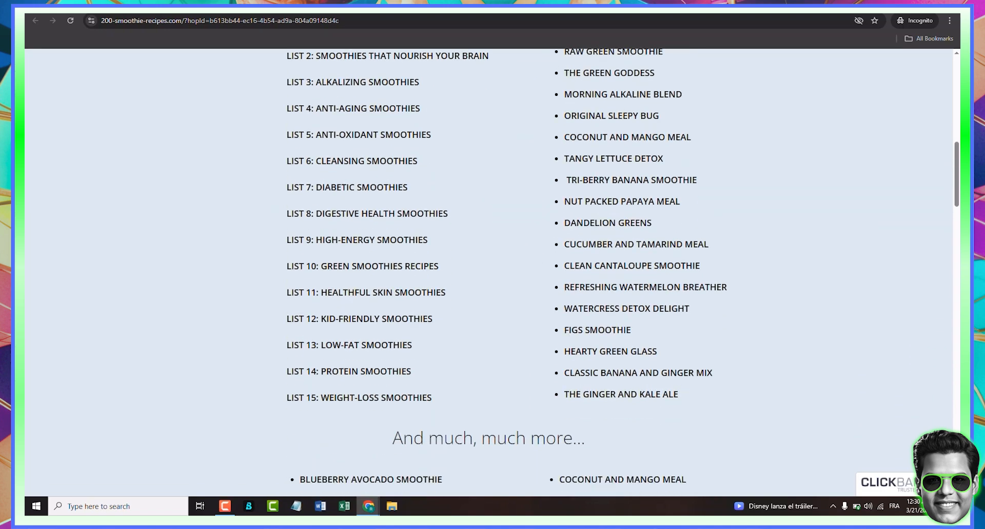
{"action": "scroll", "coordinate": [909, 483], "scroll_direction": "up", "scroll_amount": 12}
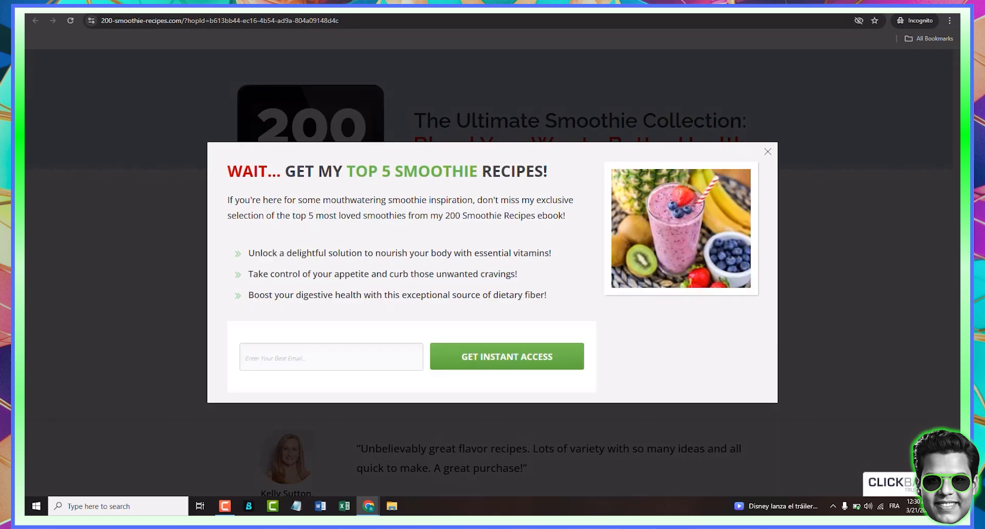
- Return to the Smoothie link page in the incognito window and open its 'Blender Store' link
{"action": "left_click", "coordinate": [273, 19]}
{"action": "type", "text": "igli.me/Smoothiedietplus_2024?fbclid=PAZXh0bgNhZW0CMTEAAaZtiwfyu85AuKo92o2c5fUU84-DOaCHNZohnh2S1L-u14VlVtZcPN5bgVU_aem_PfALTYEK27BqFbmo5QfaOw"}
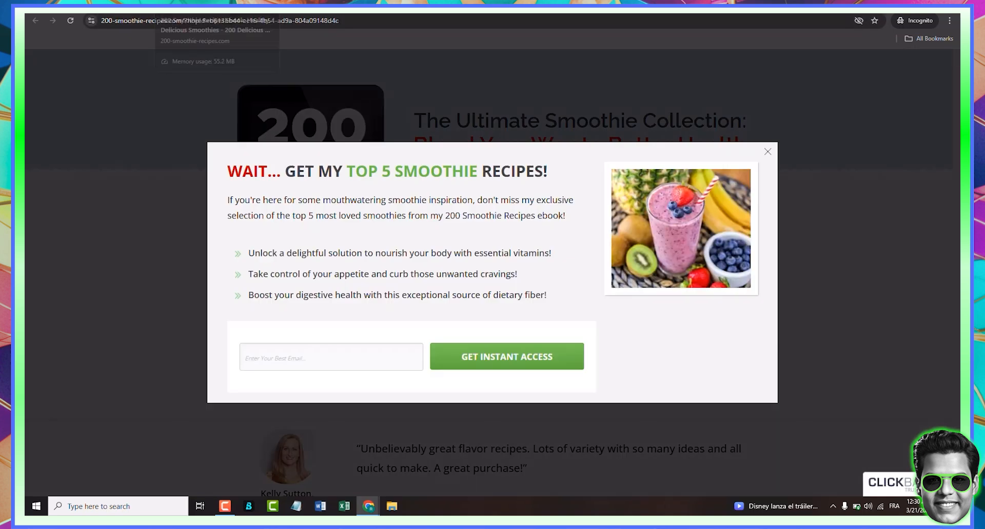
{"action": "key", "text": "Return"}
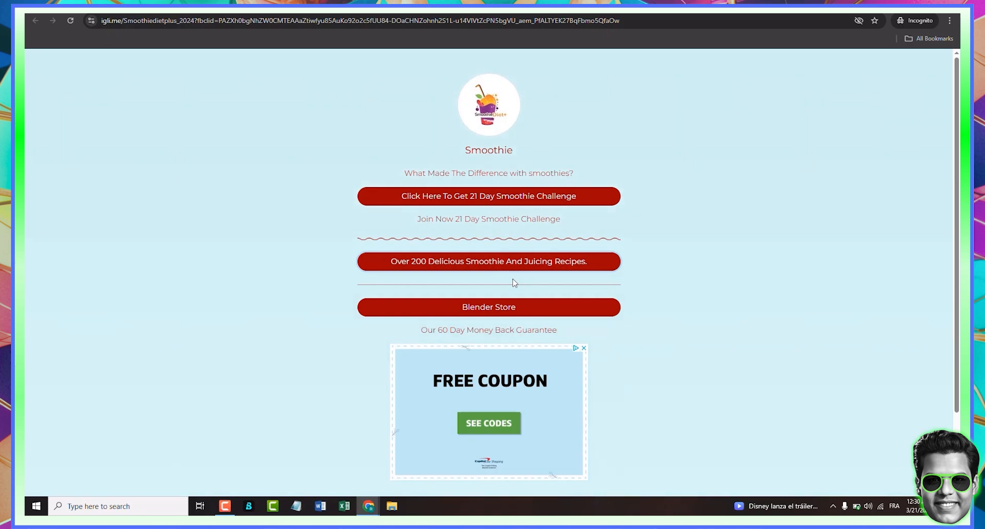
{"action": "left_click", "coordinate": [501, 306]}
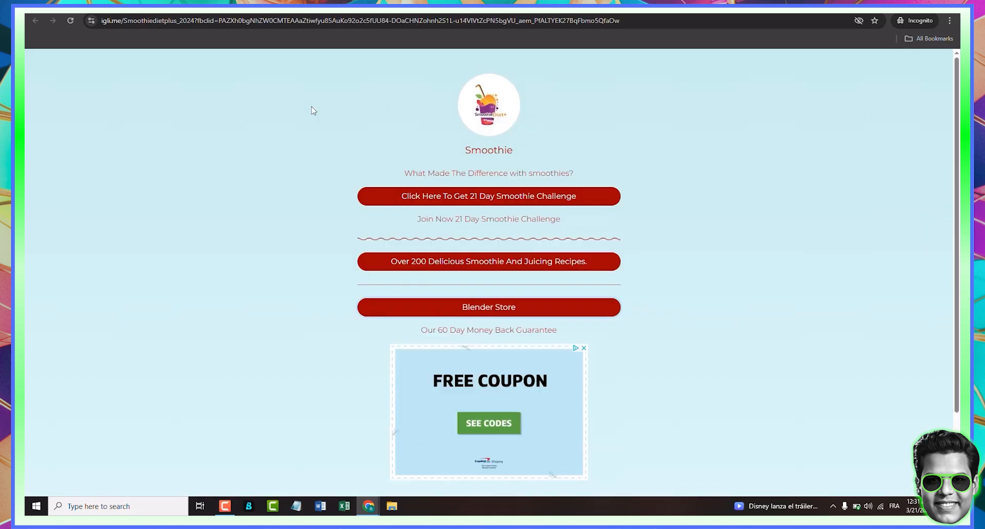
- Switch back to the main browser window and move to the recipes.smoothie Instagram profile tab
{"action": "left_click", "coordinate": [926, 4]}
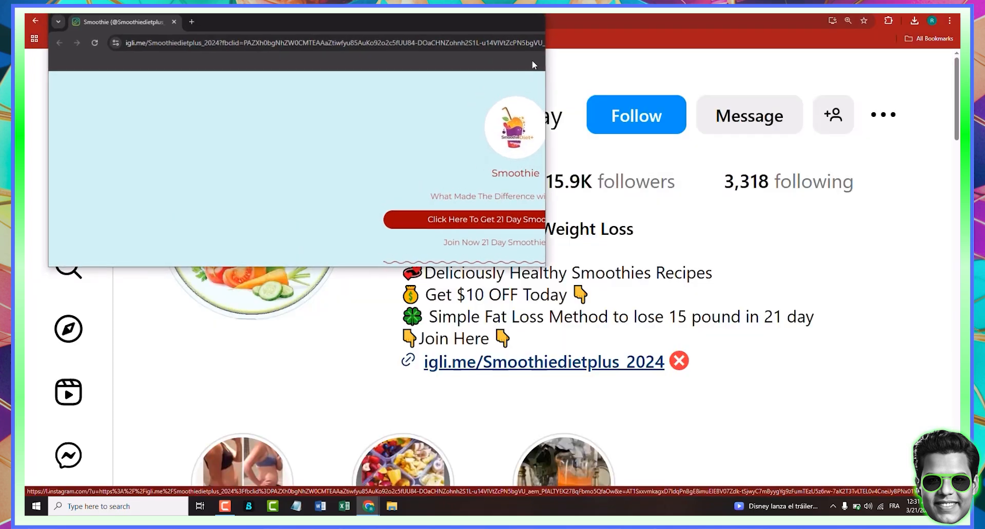
{"action": "left_click", "coordinate": [539, 24]}
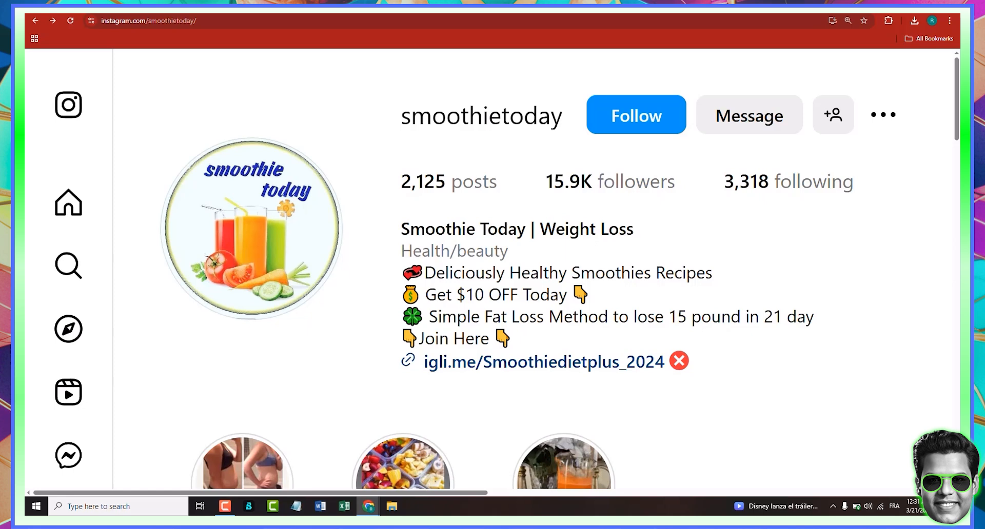
{"action": "left_click", "coordinate": [650, 6]}
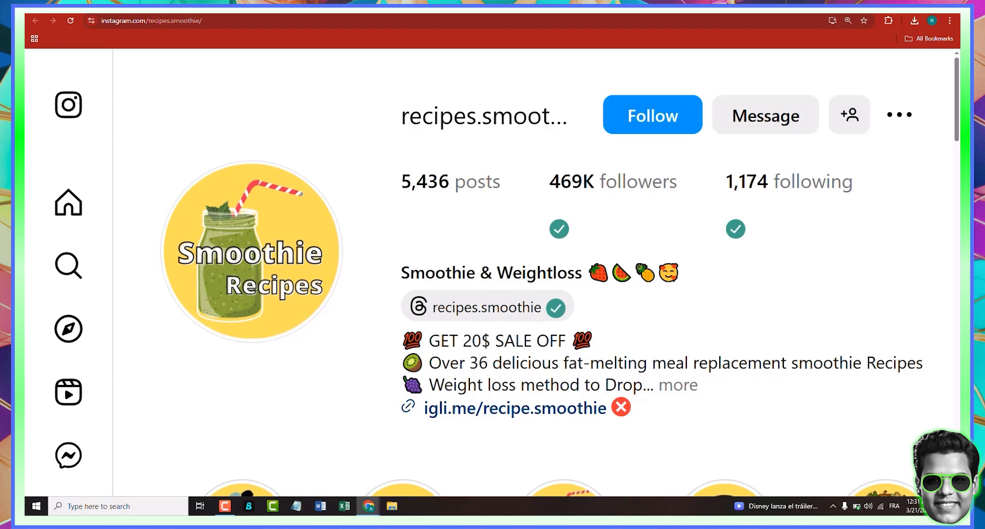
{"action": "key", "text": "ctrl+shift+Tab"}
{"action": "key", "text": "ctrl+Tab"}
{"action": "key", "text": "ctrl+shift+Tab"}
{"action": "key", "text": "ctrl+Tab"}
{"action": "scroll", "coordinate": [600, 212], "scroll_direction": "down", "scroll_amount": 2}
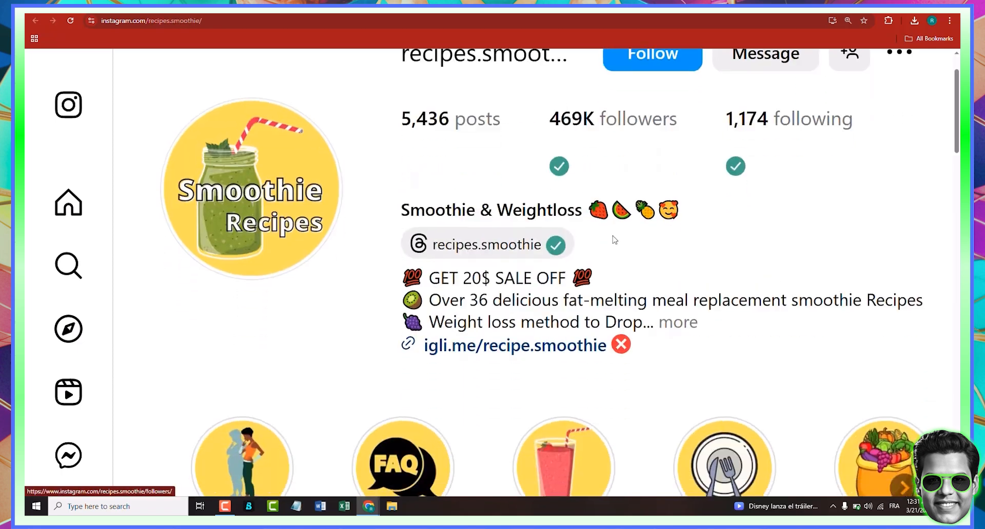
- Open the profile's igli.me/recipe.smoothie bio link in an incognito window
{"action": "left_click", "coordinate": [497, 314]}
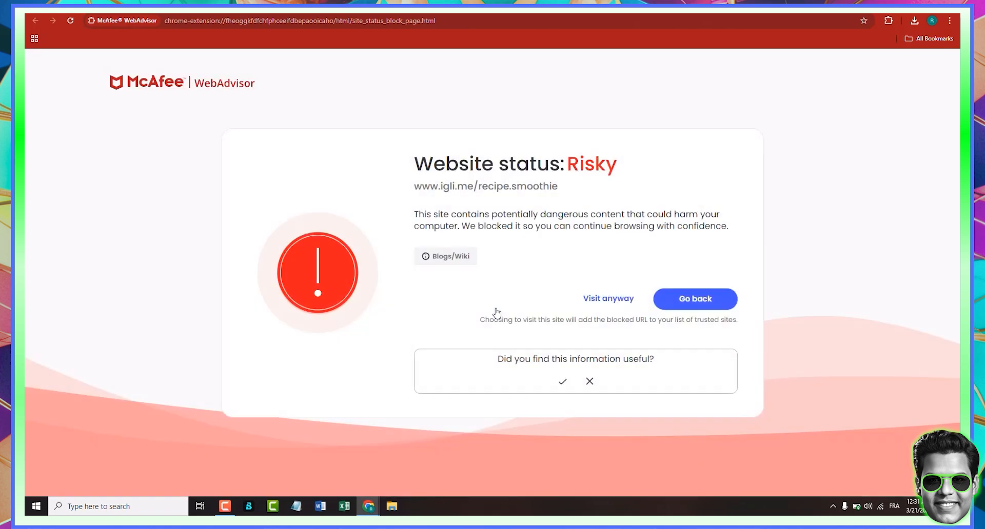
{"action": "key", "text": "alt+Left"}
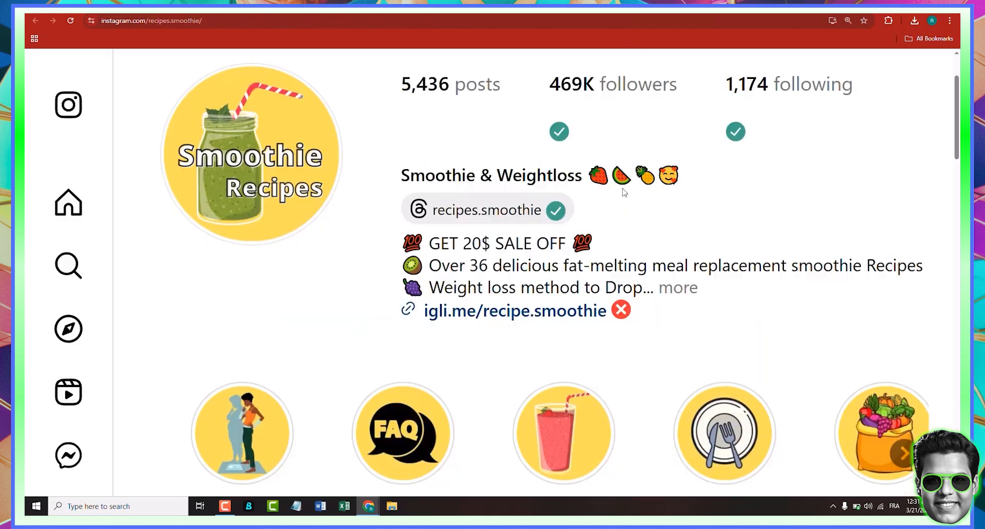
{"action": "right_click", "coordinate": [560, 319]}
{"action": "left_click", "coordinate": [621, 355]}
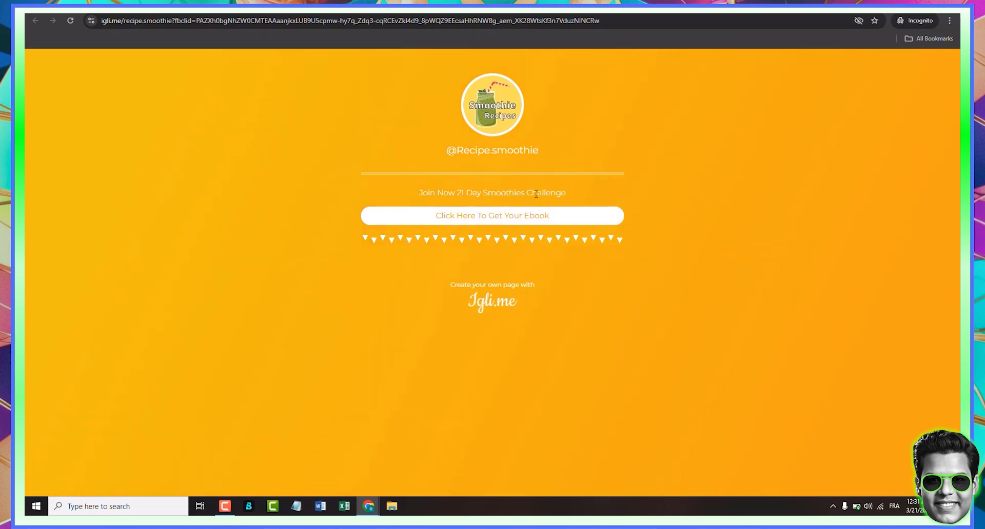
- Open the 'Click Here To Get Your Ebook' offer and scroll through the Smoothie Diet sales page
{"action": "left_click", "coordinate": [523, 227]}
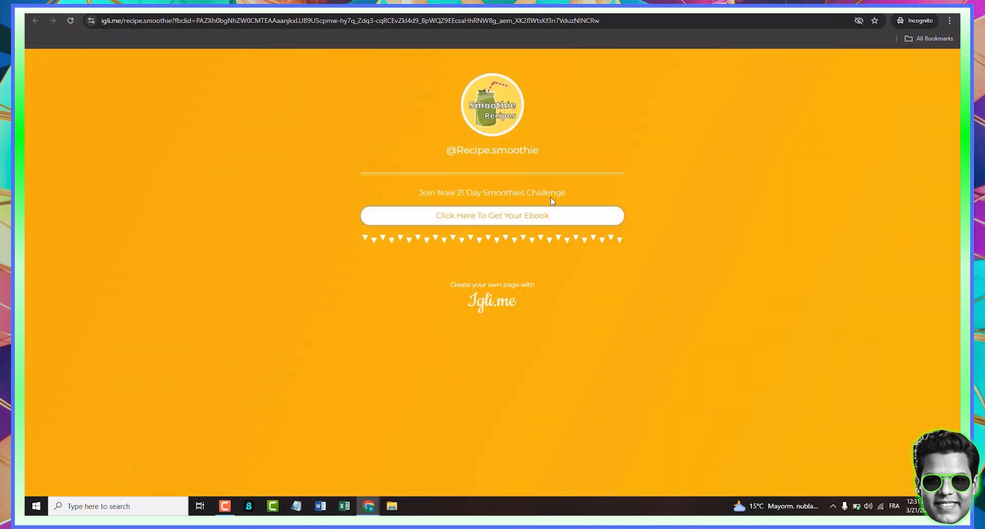
{"action": "left_click", "coordinate": [532, 228]}
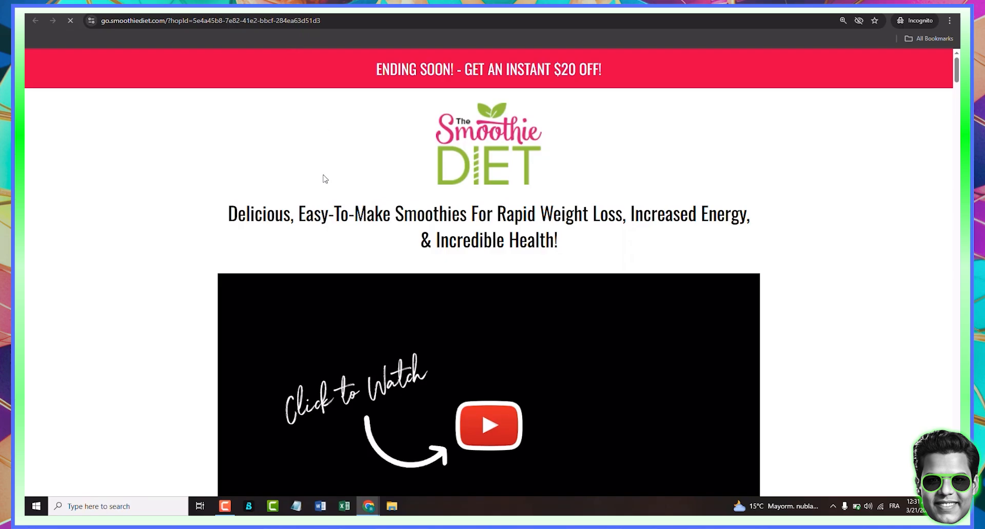
{"action": "scroll", "coordinate": [521, 237], "scroll_direction": "down", "scroll_amount": 10}
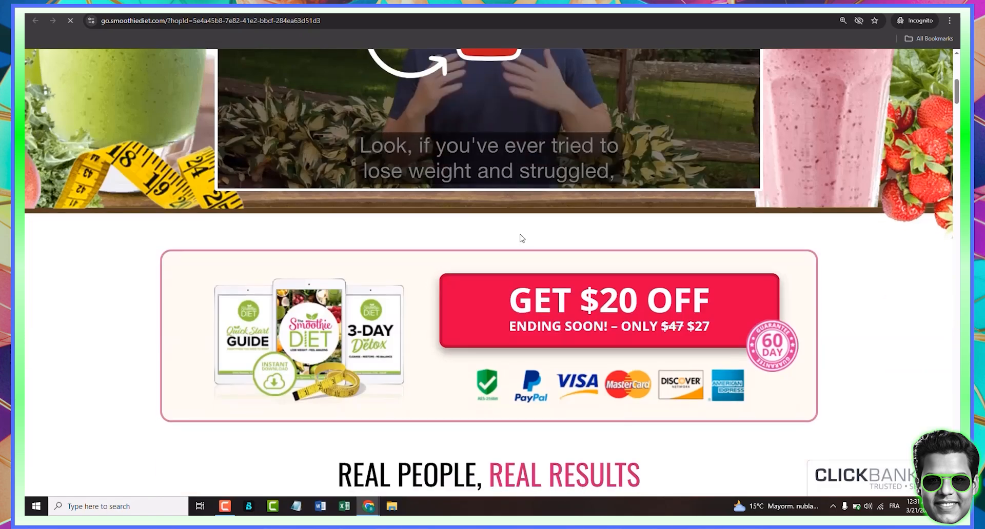
{"action": "scroll", "coordinate": [521, 237], "scroll_direction": "down", "scroll_amount": 15}
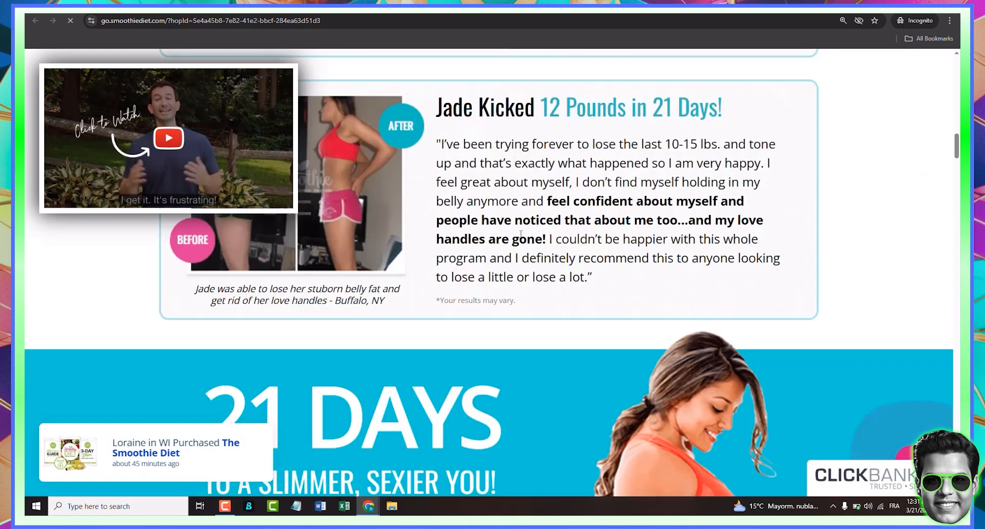
{"action": "scroll", "coordinate": [520, 235], "scroll_direction": "down", "scroll_amount": 10}
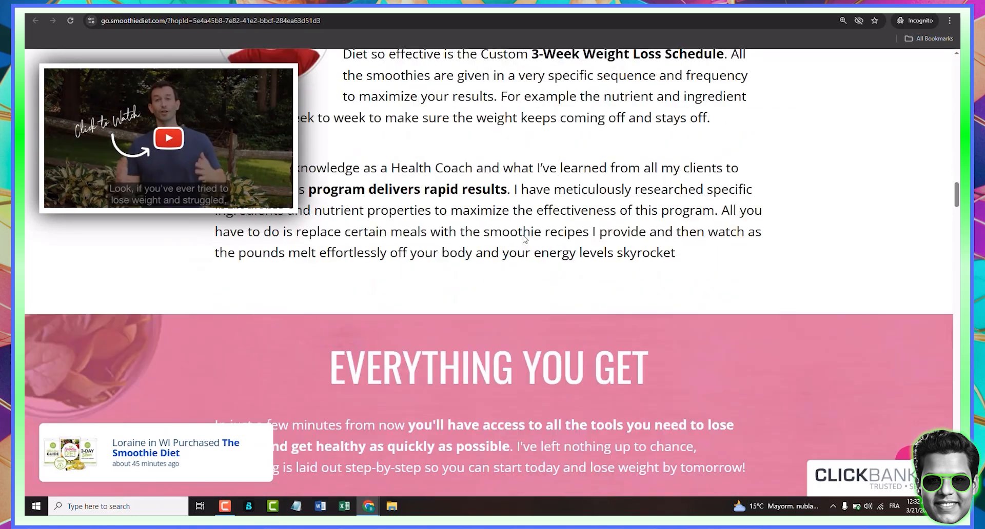
{"action": "scroll", "coordinate": [521, 234], "scroll_direction": "down", "scroll_amount": 3}
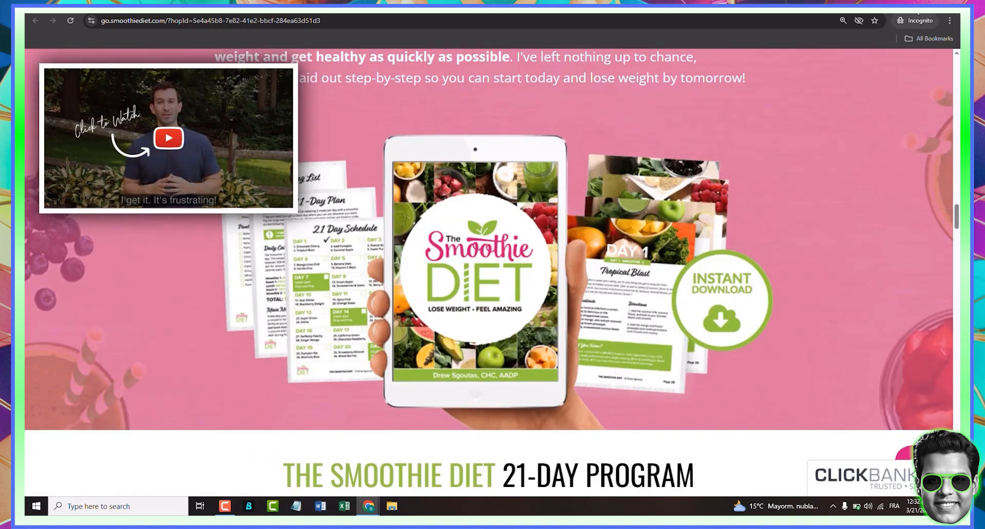
- Return to the recipes.smoothie Instagram profile and scroll over its bio
{"action": "left_click", "coordinate": [926, 5]}
{"action": "left_click", "coordinate": [543, 26]}
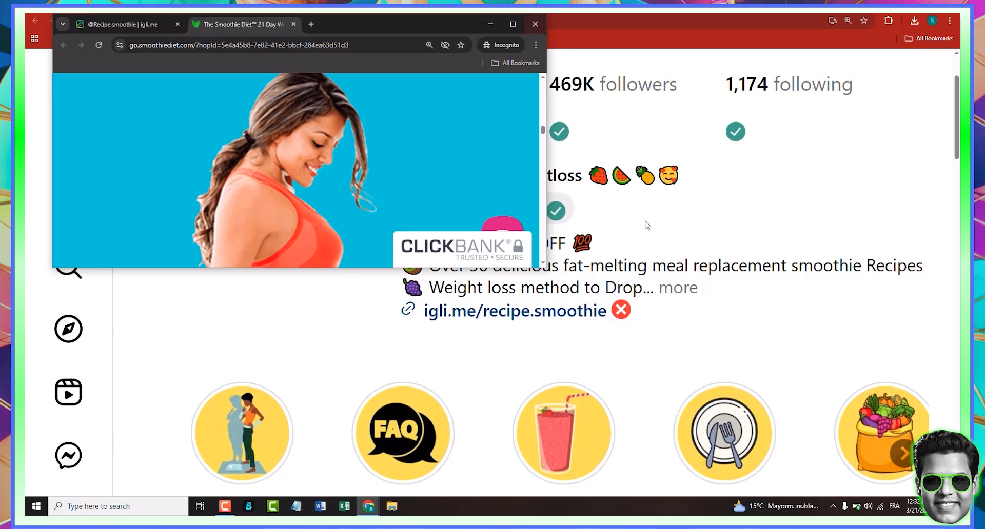
{"action": "scroll", "coordinate": [643, 231], "scroll_direction": "down", "scroll_amount": 1}
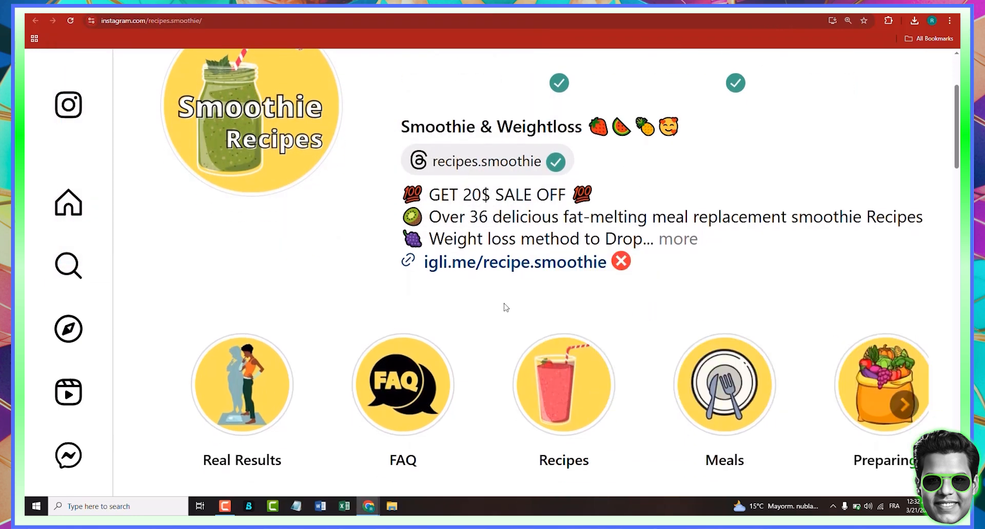
{"action": "scroll", "coordinate": [541, 300], "scroll_direction": "up", "scroll_amount": 2}
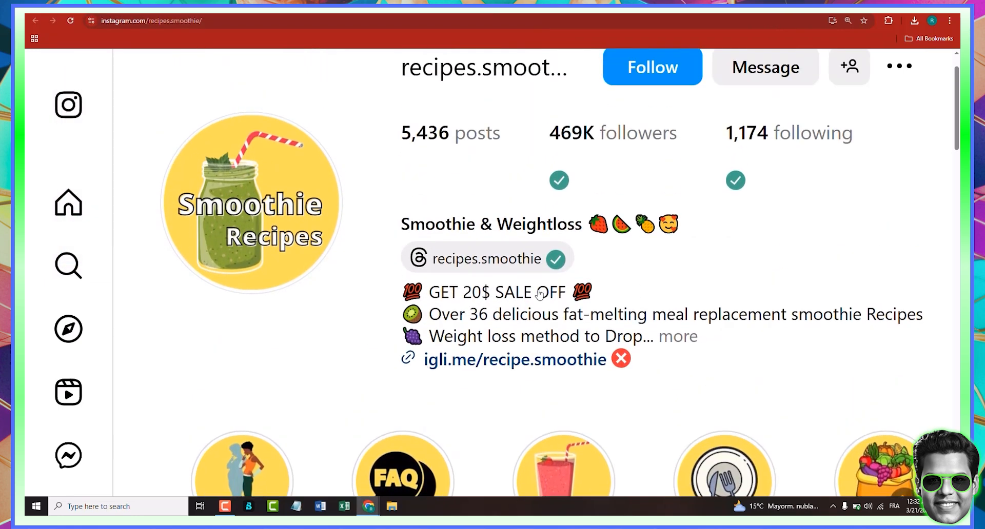
{"action": "scroll", "coordinate": [541, 292], "scroll_direction": "up", "scroll_amount": 1}
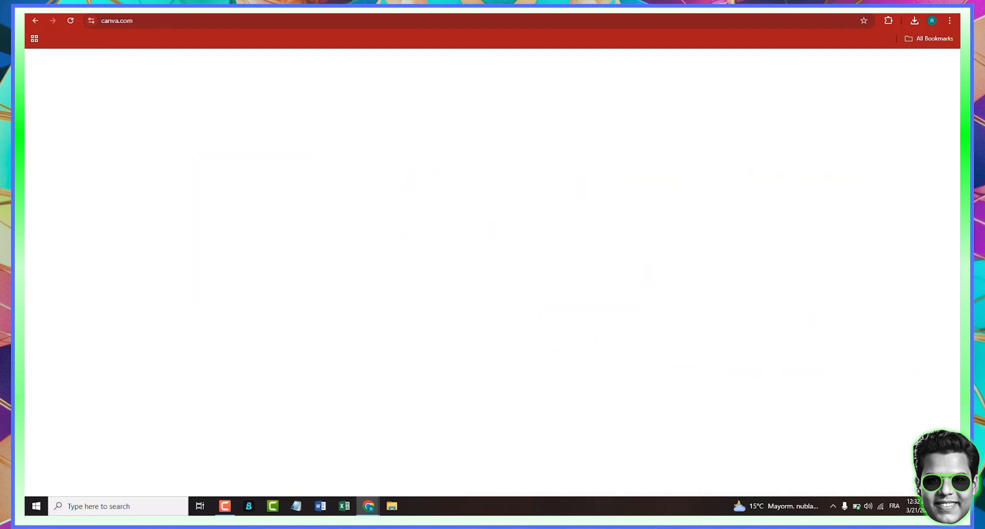
- Zoom the browser out and scroll through the recipes.smoothie profile's posts
{"action": "left_click", "coordinate": [949, 21]}
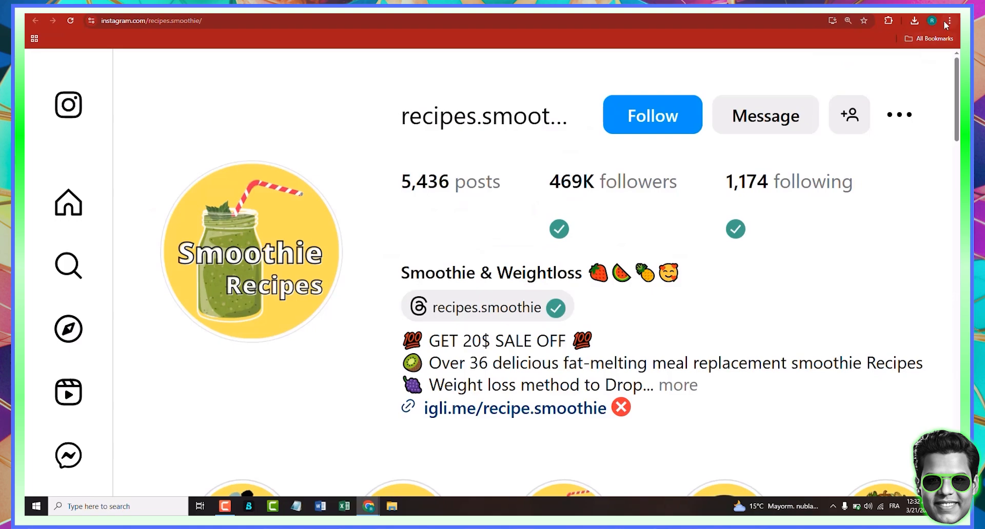
{"action": "left_click", "coordinate": [945, 21]}
{"action": "left_click", "coordinate": [881, 217]}
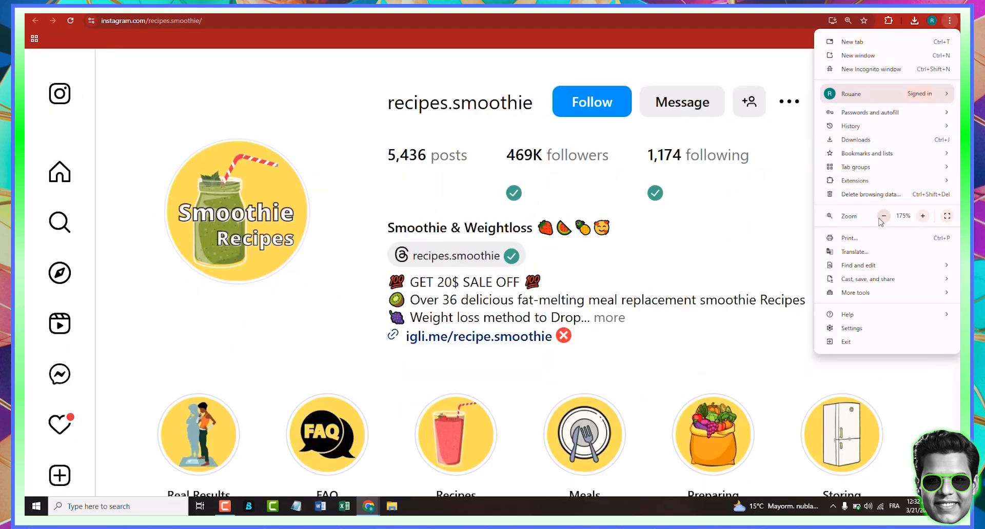
{"action": "left_click", "coordinate": [881, 218]}
{"action": "left_click", "coordinate": [881, 218]}
{"action": "left_click", "coordinate": [882, 217]}
{"action": "left_click", "coordinate": [473, 244]}
{"action": "scroll", "coordinate": [472, 244], "scroll_direction": "down", "scroll_amount": 5}
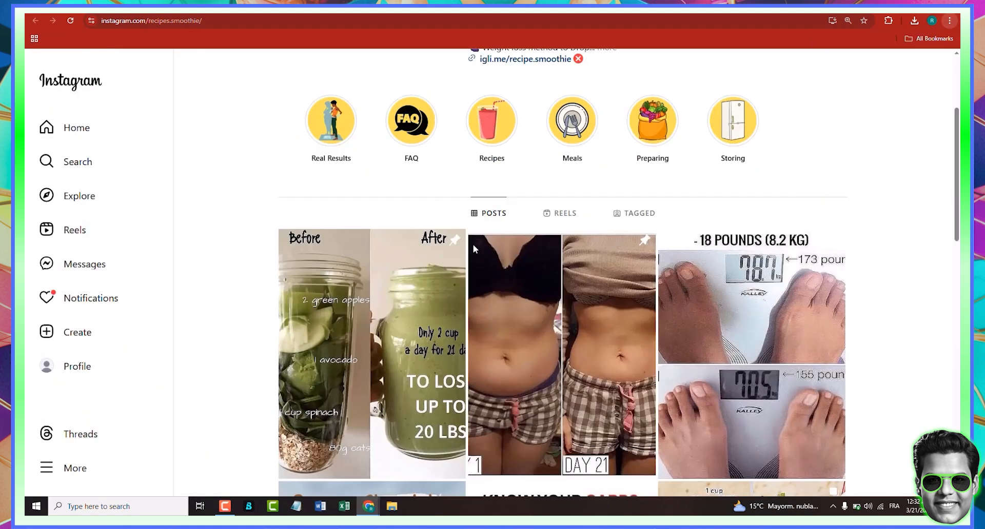
{"action": "scroll", "coordinate": [473, 244], "scroll_direction": "down", "scroll_amount": 6}
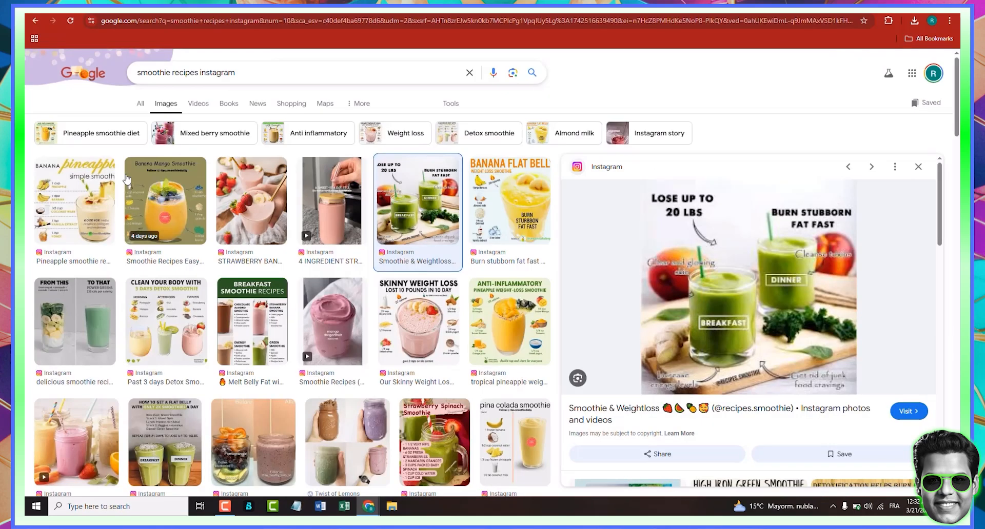
- Copy the 'Banana Flat Belly' weight loss smoothie image from the Google Images results
{"action": "left_click", "coordinate": [918, 167]}
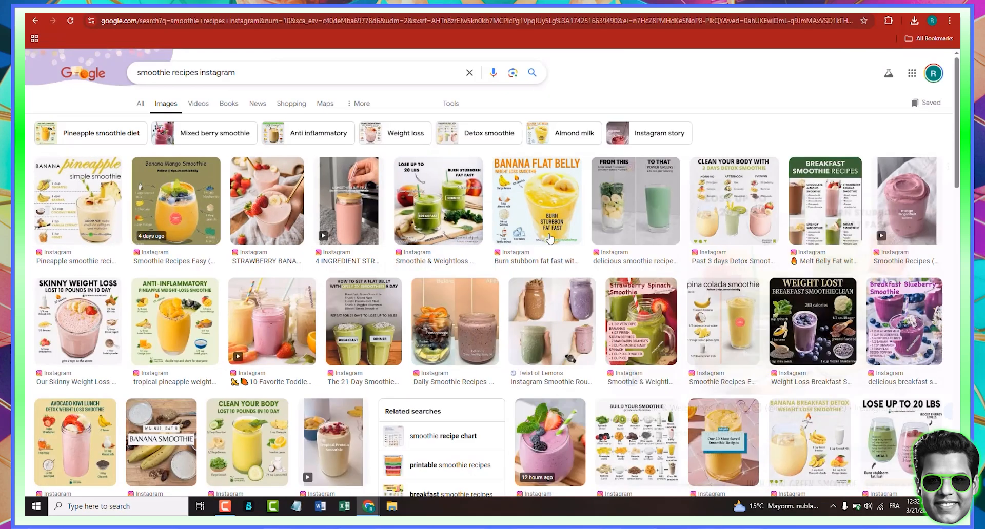
{"action": "left_click", "coordinate": [529, 220]}
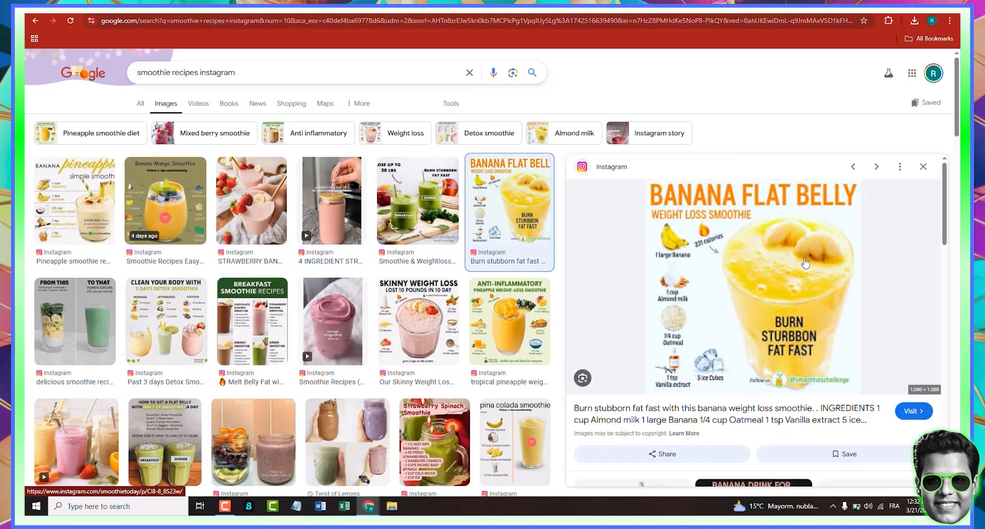
{"action": "right_click", "coordinate": [758, 278]}
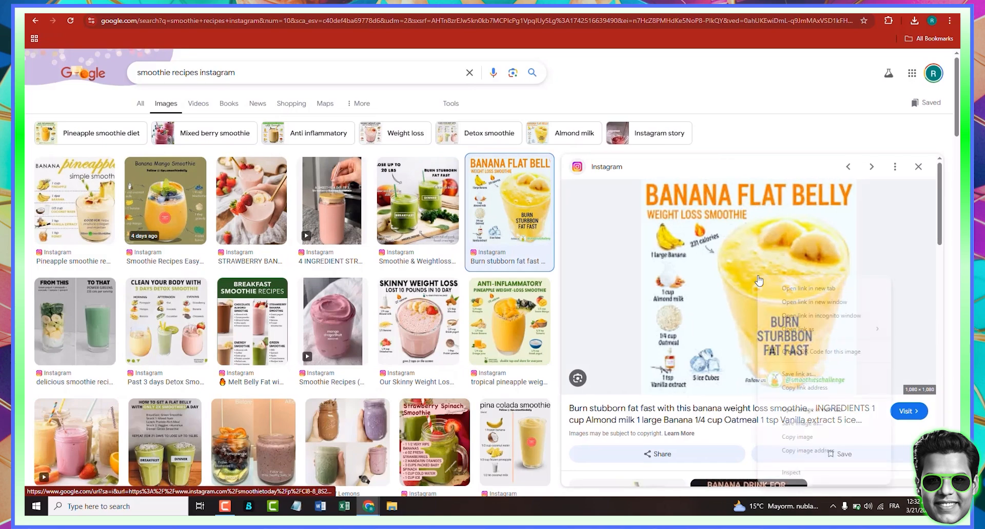
{"action": "left_click", "coordinate": [801, 437]}
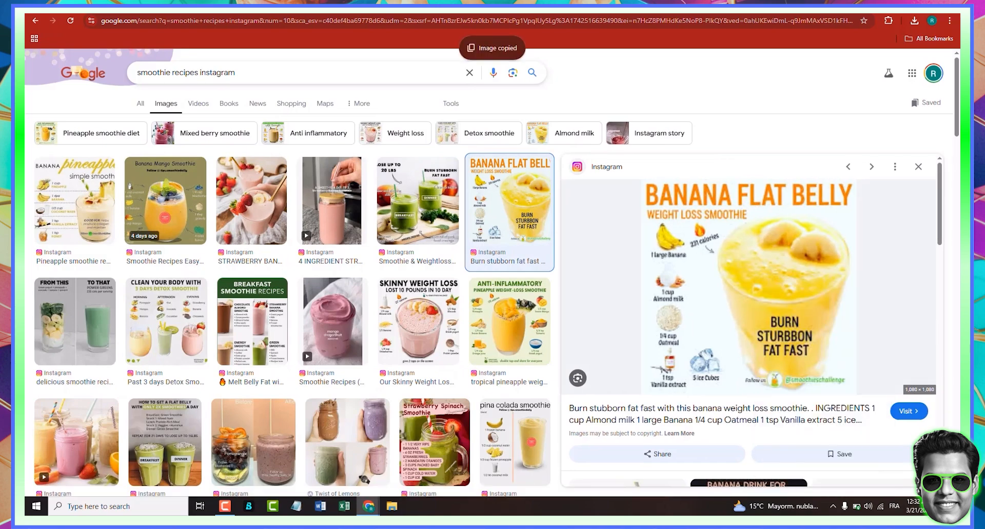
- Switch to Canva and start creating a new design
{"action": "key", "text": "alt+Tab"}
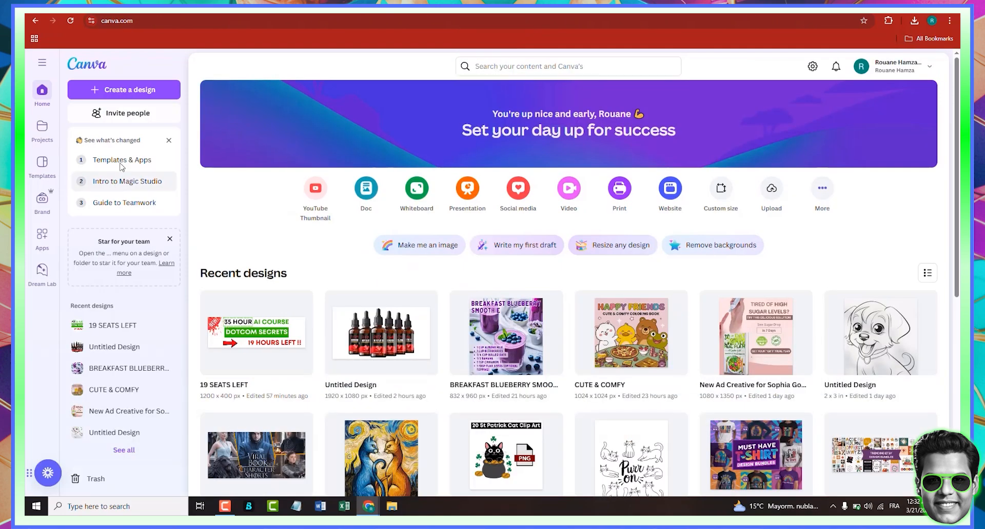
{"action": "left_click", "coordinate": [118, 92]}
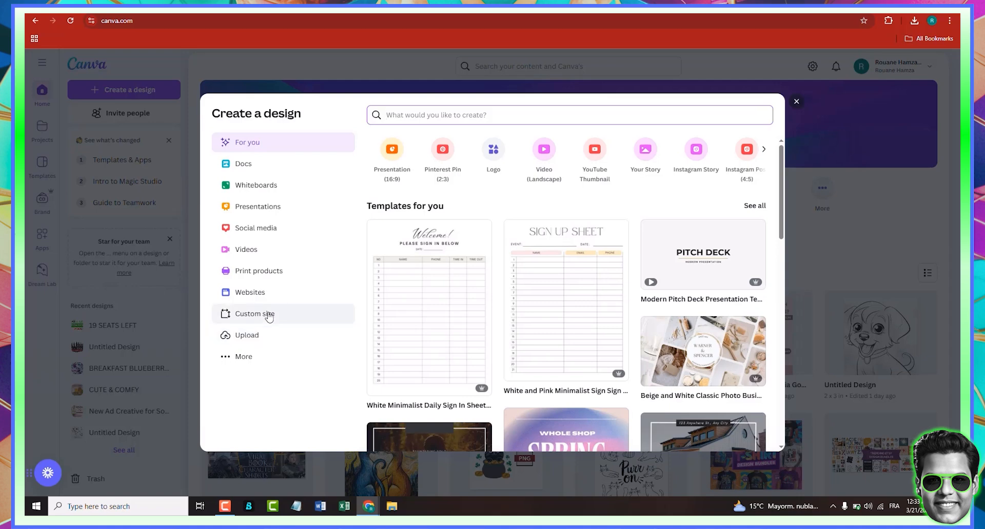
{"action": "left_click", "coordinate": [268, 317]}
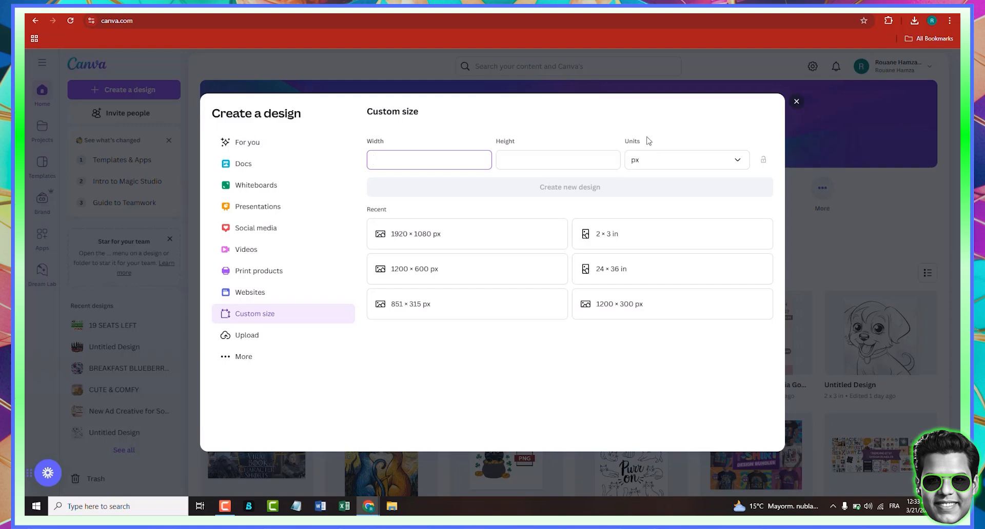
{"action": "left_click", "coordinate": [403, 161]}
{"action": "left_click", "coordinate": [269, 148]}
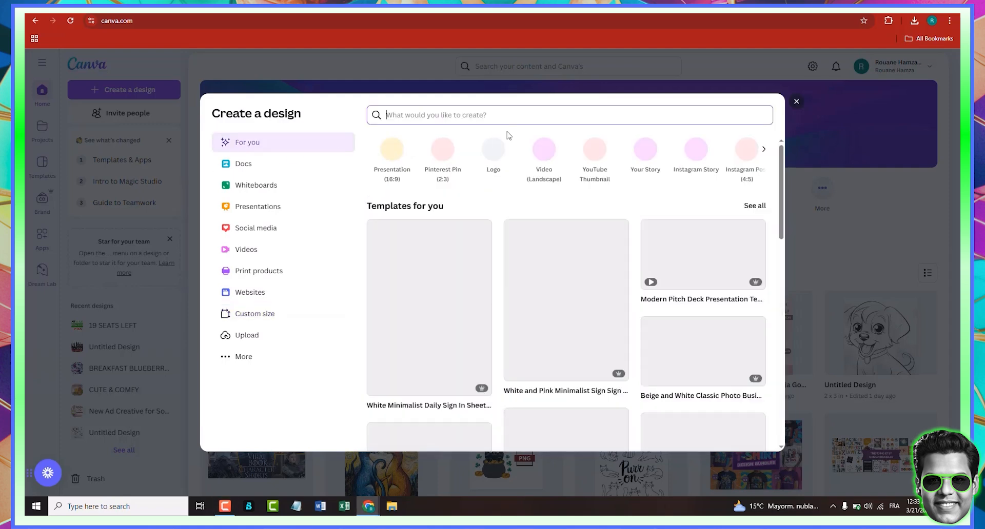
- Search the design types for Instagram and create an Instagram Post (Square) design of 1080 × 1080 px
{"action": "type", "text": "instgaram"}
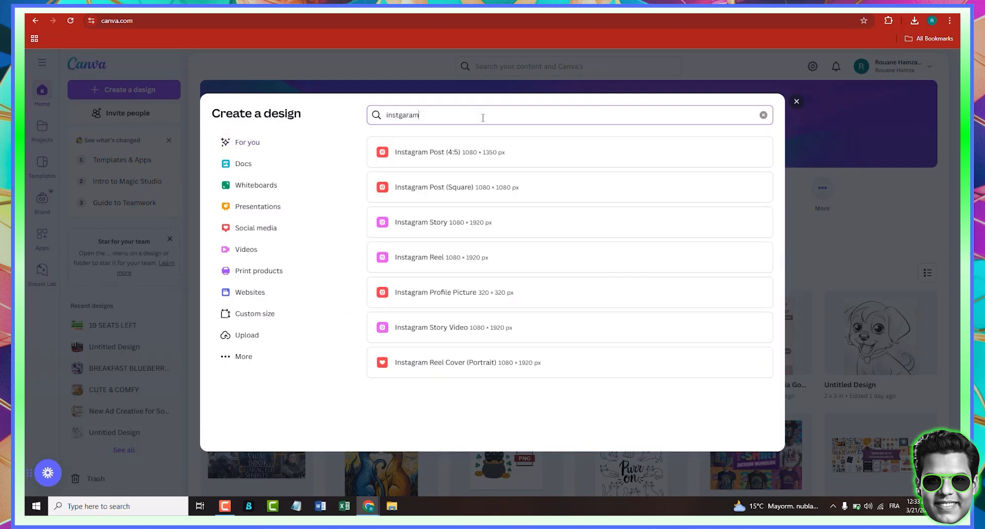
{"action": "key", "text": "BackSpace"}
{"action": "key", "text": "BackSpace"}
{"action": "key", "text": "BackSpace"}
{"action": "key", "text": "BackSpace"}
{"action": "key", "text": "BackSpace"}
{"action": "type", "text": "gram"}
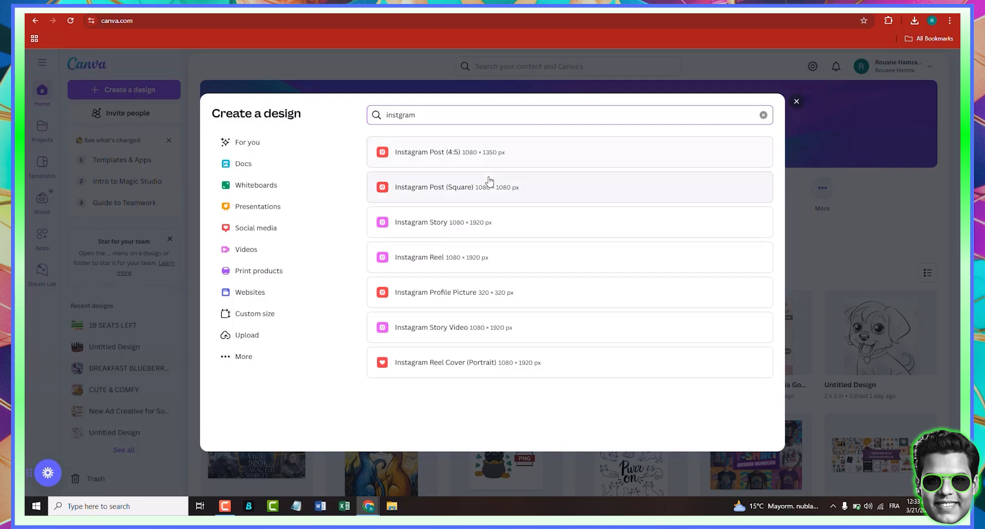
{"action": "left_click", "coordinate": [489, 190]}
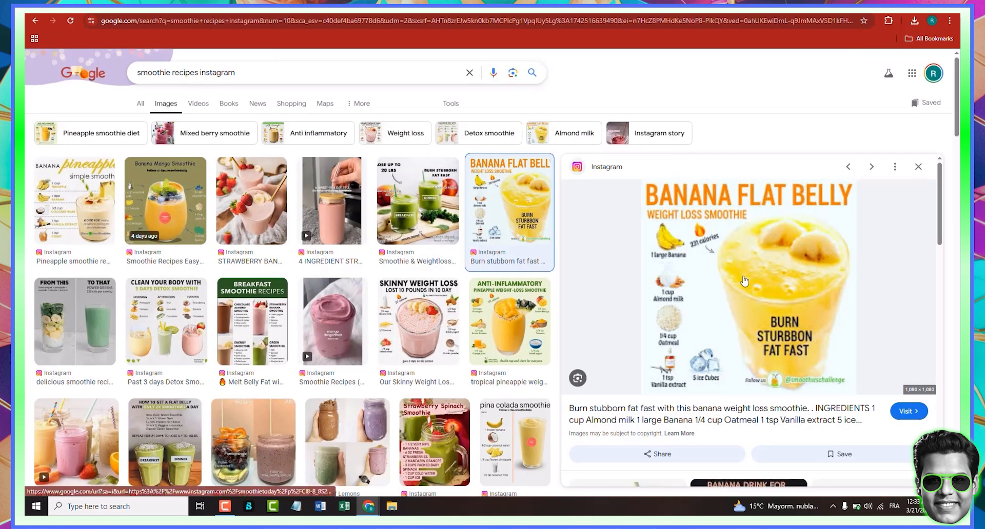
- Copy the Banana Flat Belly smoothie image from the Google Images preview panel
{"action": "right_click", "coordinate": [743, 277]}
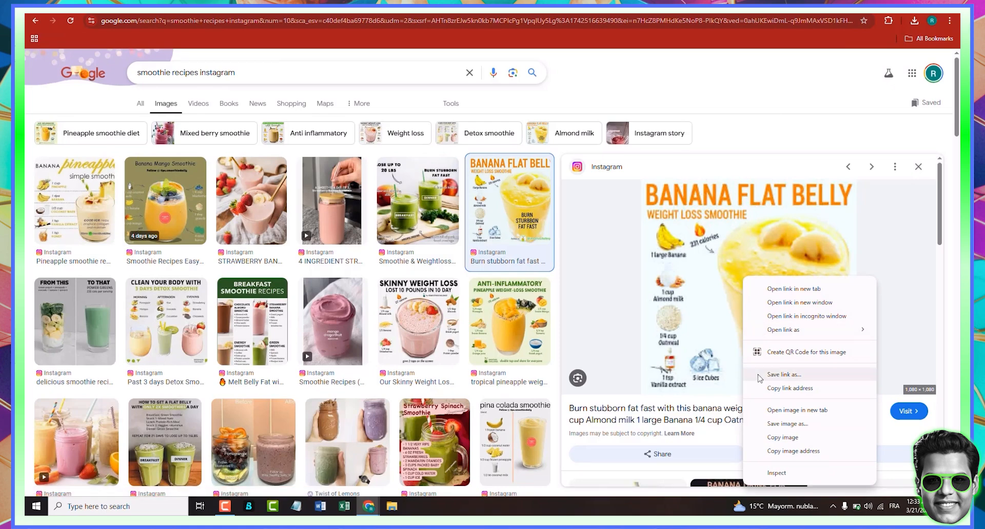
{"action": "left_click", "coordinate": [782, 438]}
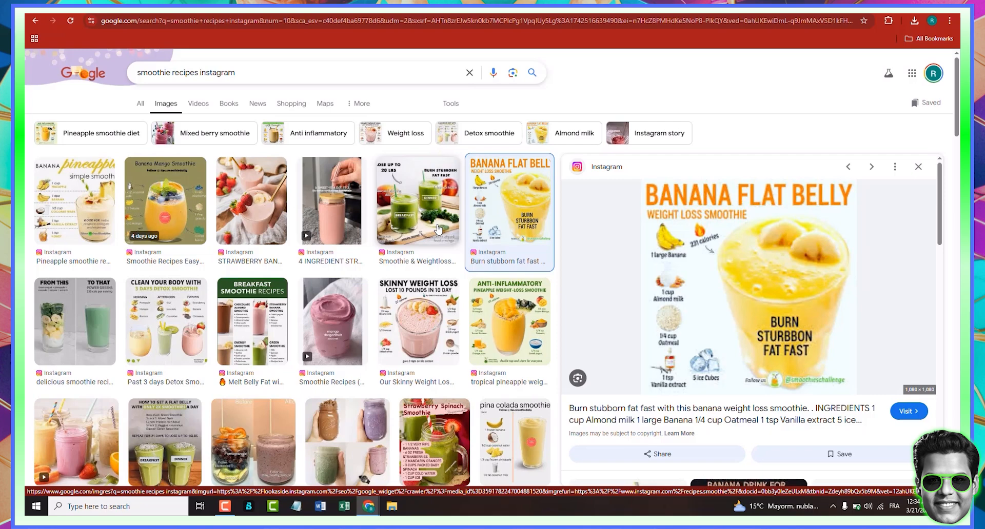
- Open a new browser tab and go to Facebook
{"action": "key", "text": "ctrl+t"}
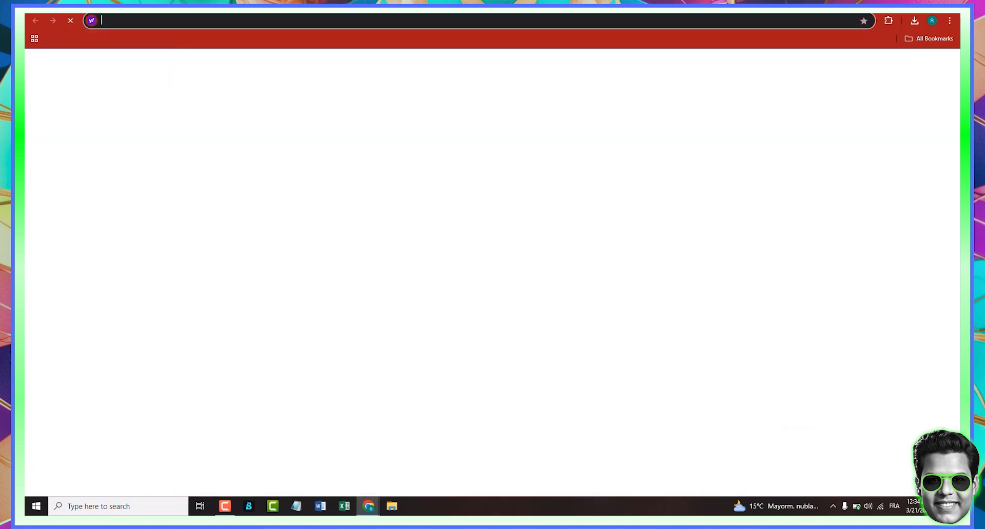
{"action": "type", "text": "fa"}
{"action": "key", "text": "Return"}
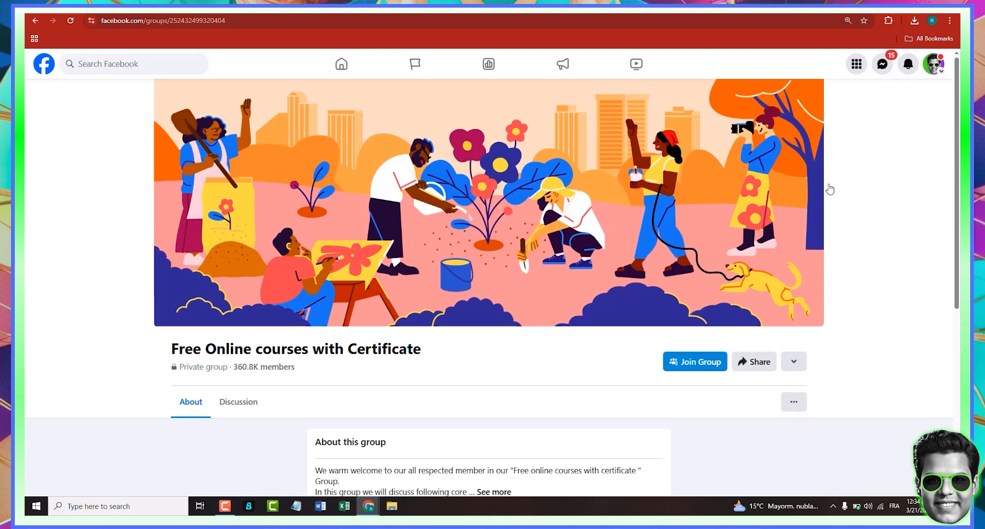
- Switch the Facebook account to the health and wellness page profile and open that page
{"action": "scroll", "coordinate": [938, 77], "scroll_direction": "down", "scroll_amount": 3}
{"action": "left_click", "coordinate": [938, 74]}
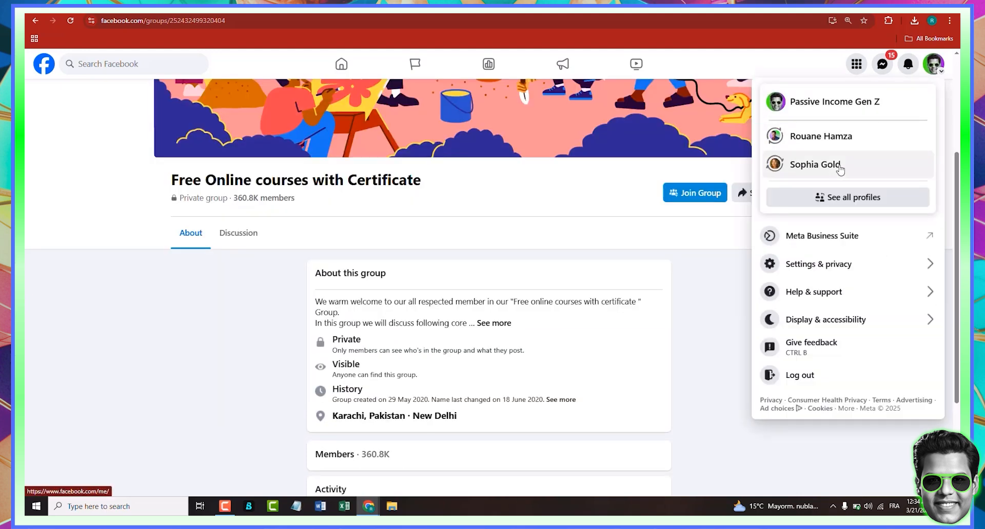
{"action": "left_click", "coordinate": [839, 169]}
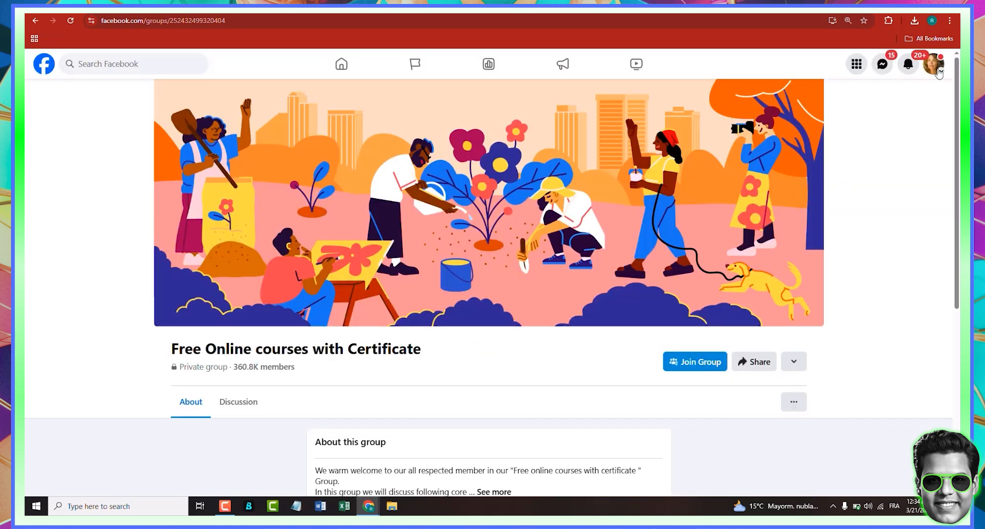
{"action": "left_click", "coordinate": [939, 73]}
{"action": "scroll", "coordinate": [864, 109], "scroll_direction": "down", "scroll_amount": 3}
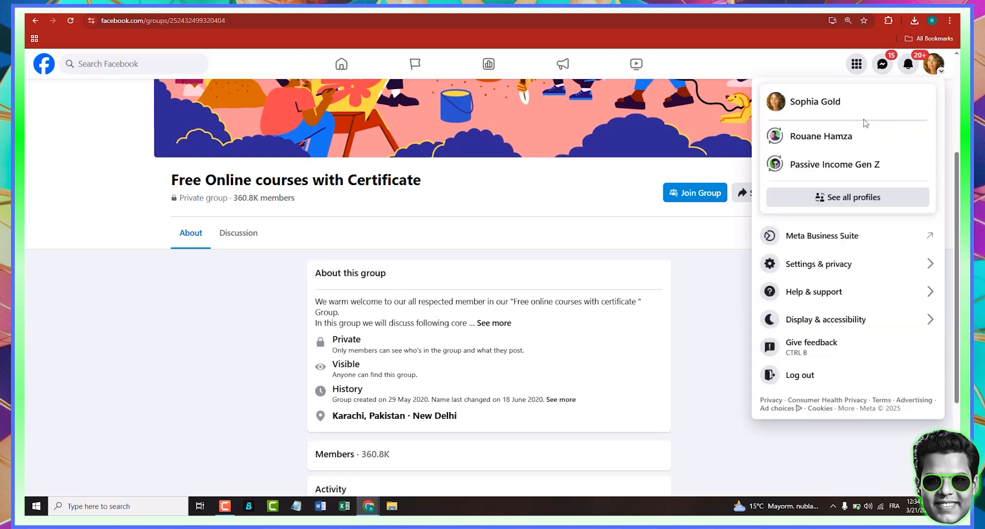
{"action": "left_click", "coordinate": [851, 113]}
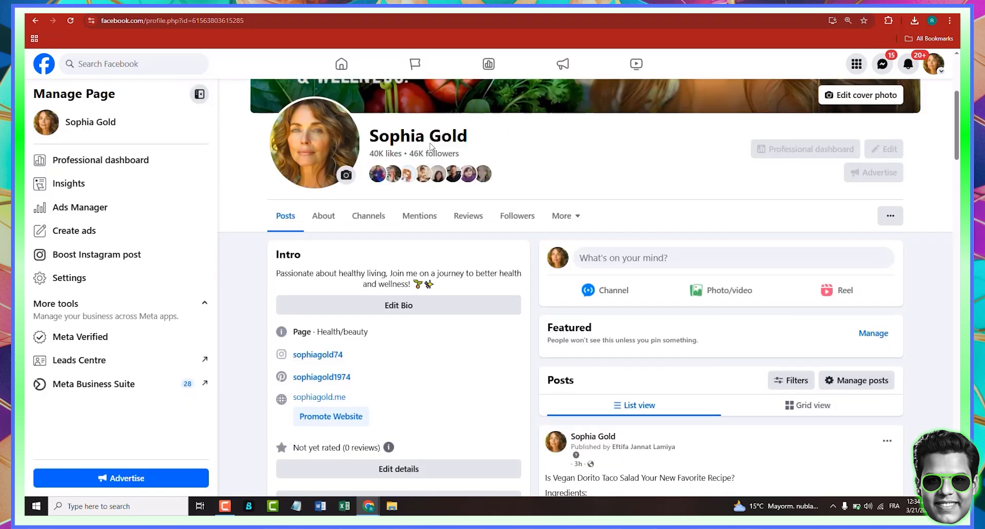
- Open the page's Insights in the professional dashboard and review its top content
{"action": "scroll", "coordinate": [394, 218], "scroll_direction": "up", "scroll_amount": 4}
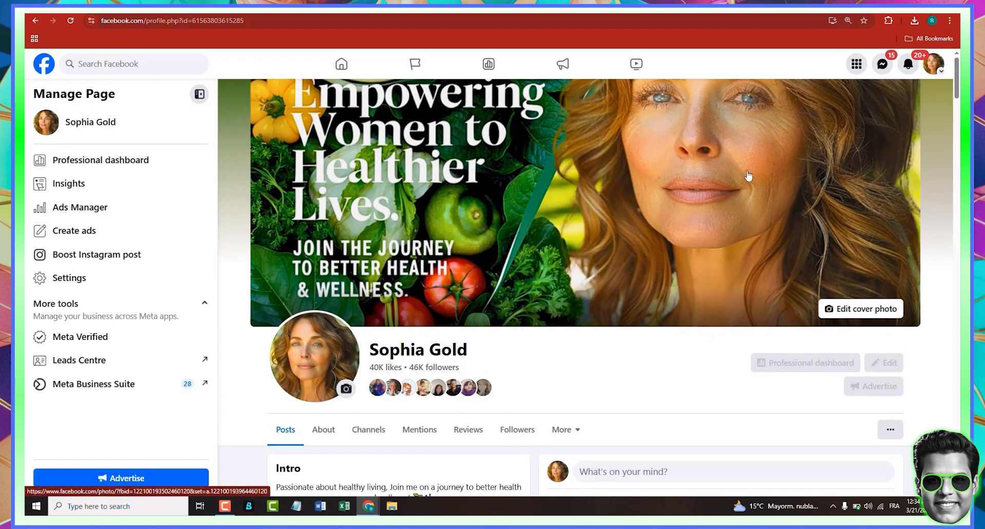
{"action": "scroll", "coordinate": [590, 326], "scroll_direction": "down", "scroll_amount": 8}
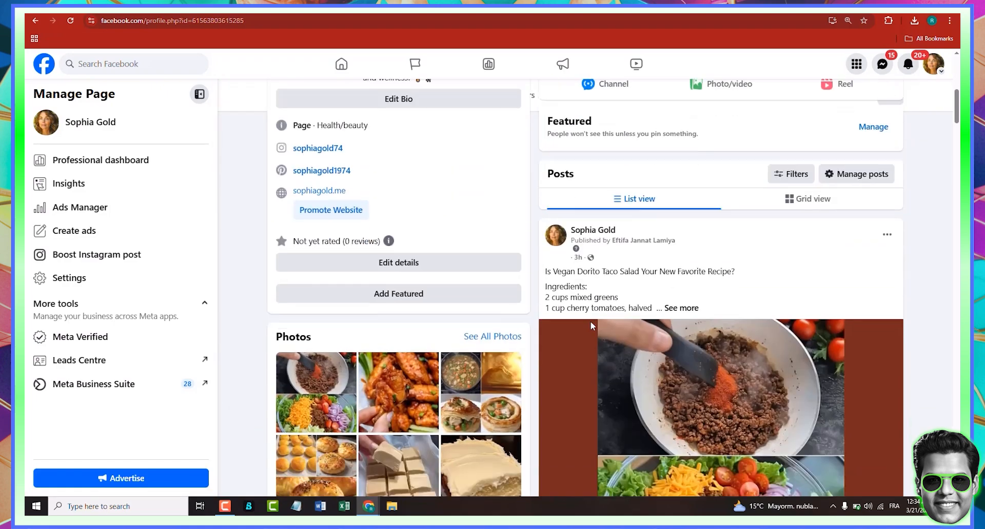
{"action": "scroll", "coordinate": [591, 325], "scroll_direction": "up", "scroll_amount": 5}
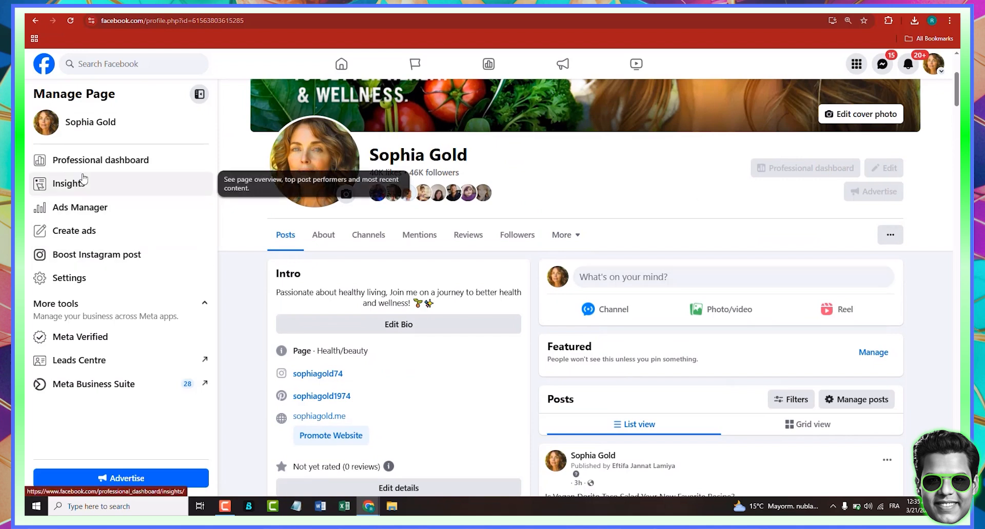
{"action": "left_click", "coordinate": [91, 185]}
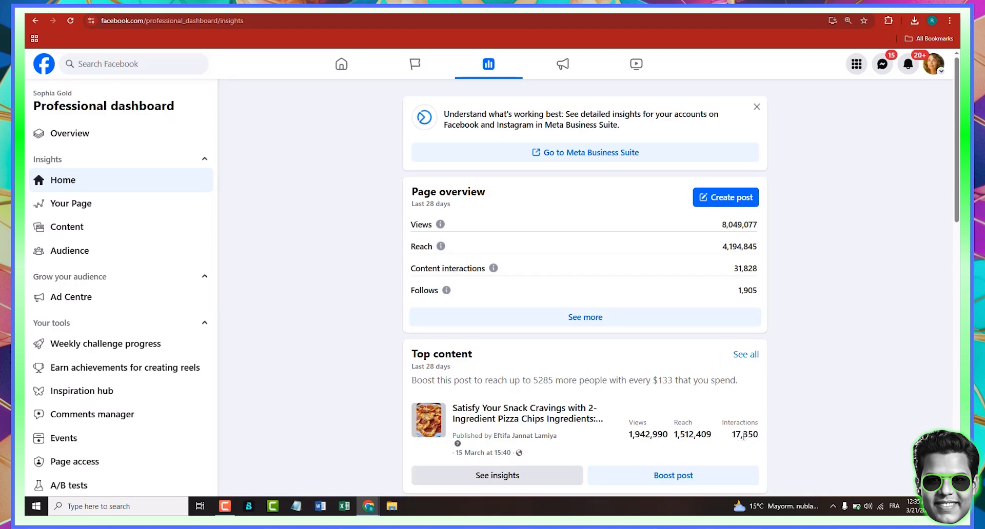
{"action": "left_click_drag", "start_coordinate": [734, 434], "coordinate": [752, 447]}
{"action": "left_click", "coordinate": [817, 417]}
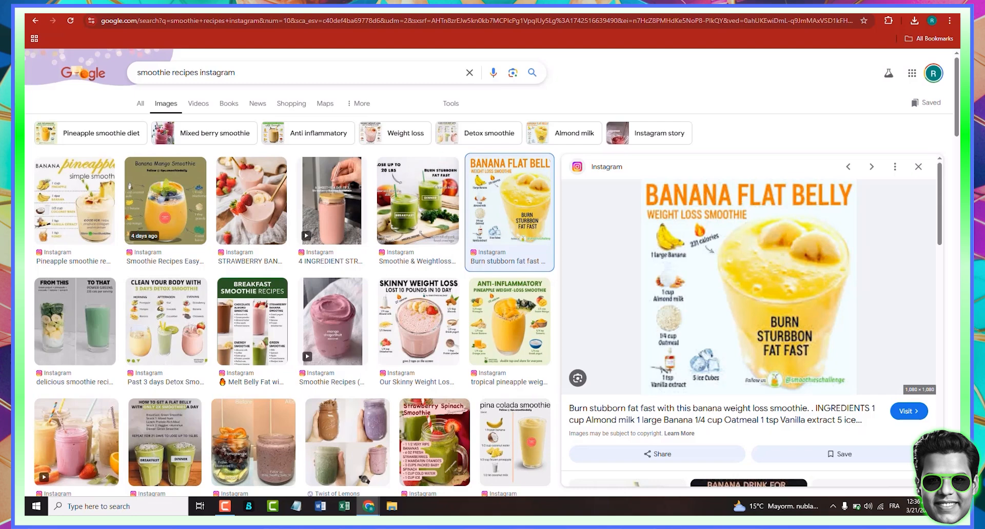
- Return to the recipes.smoothie Instagram profile and open its linked Threads profile
{"action": "left_click", "coordinate": [726, 6]}
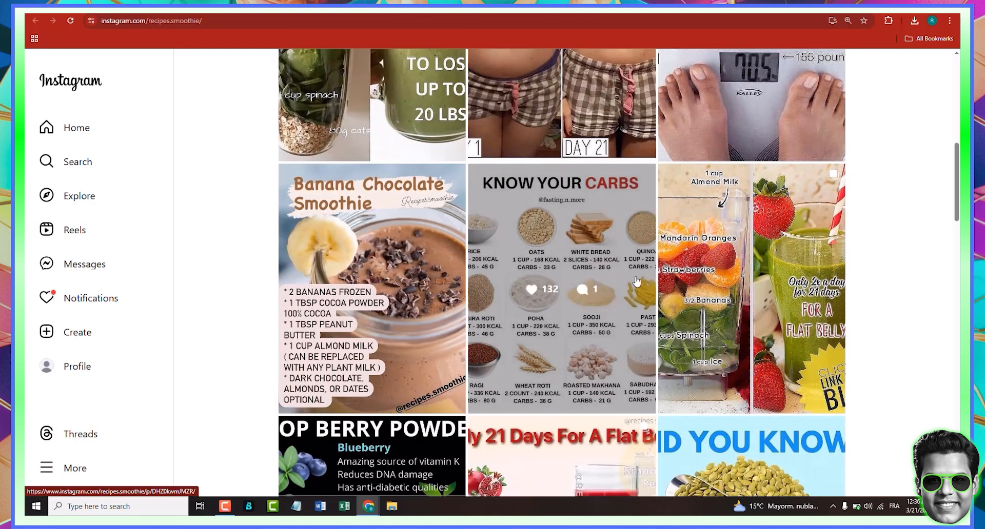
{"action": "scroll", "coordinate": [634, 280], "scroll_direction": "up", "scroll_amount": 3}
{"action": "scroll", "coordinate": [833, 277], "scroll_direction": "up", "scroll_amount": 7}
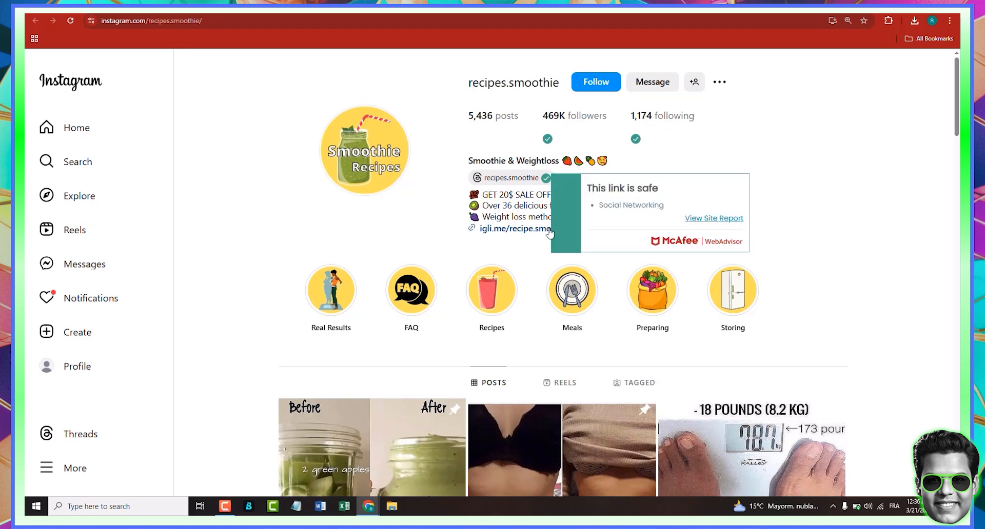
{"action": "left_click", "coordinate": [531, 183]}
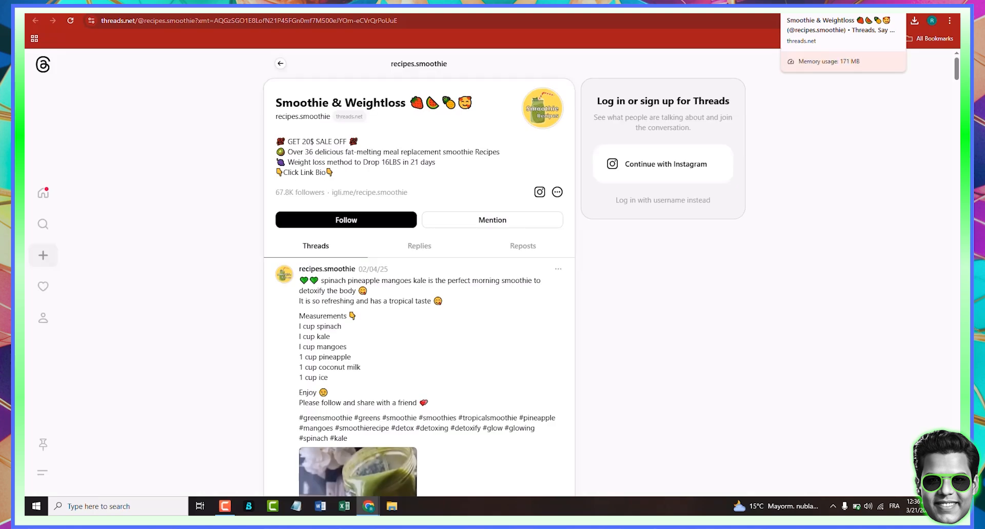
- Browse the recipes.smoothie Threads profile and its latest post
{"action": "mouse_move", "coordinate": [319, 278]}
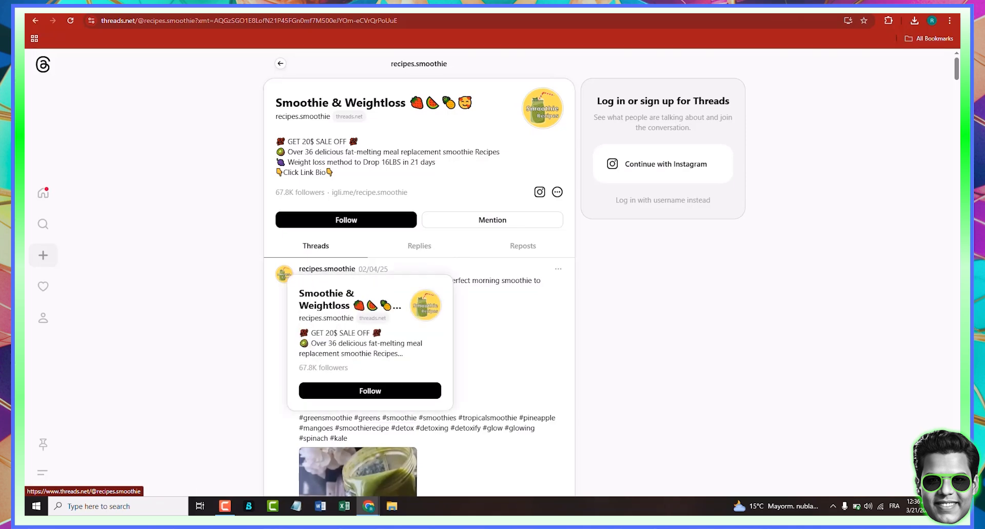
{"action": "scroll", "coordinate": [661, 235], "scroll_direction": "down", "scroll_amount": 8}
{"action": "scroll", "coordinate": [661, 235], "scroll_direction": "up", "scroll_amount": 10}
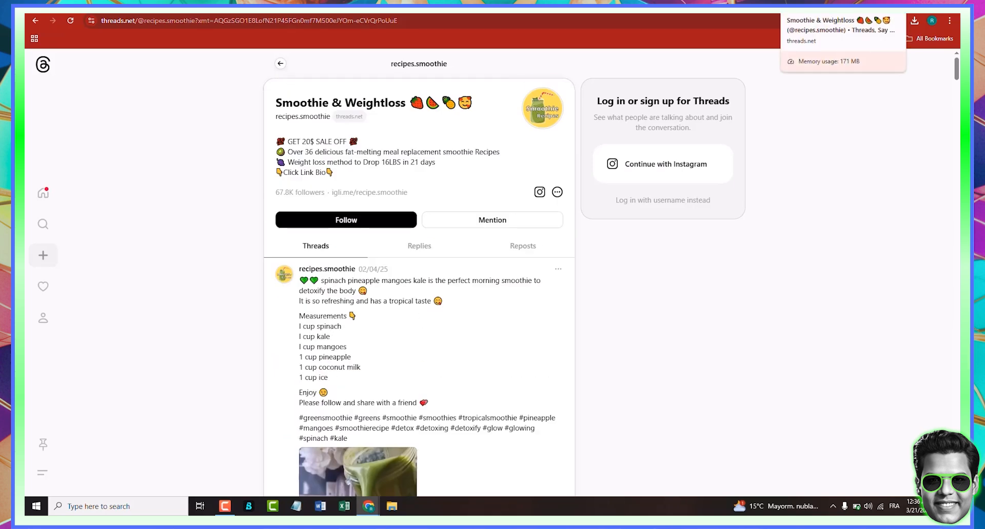
- Go back to the Google Images tab and copy the Banana Flat Belly weight loss smoothie image
{"action": "left_click", "coordinate": [875, 9]}
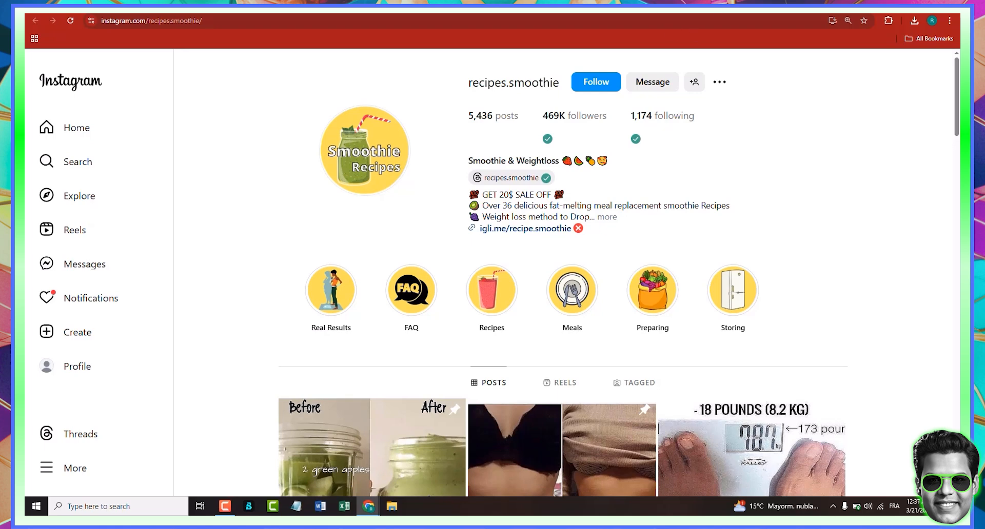
{"action": "key", "text": "ctrl+shift+Tab"}
{"action": "right_click", "coordinate": [764, 222]}
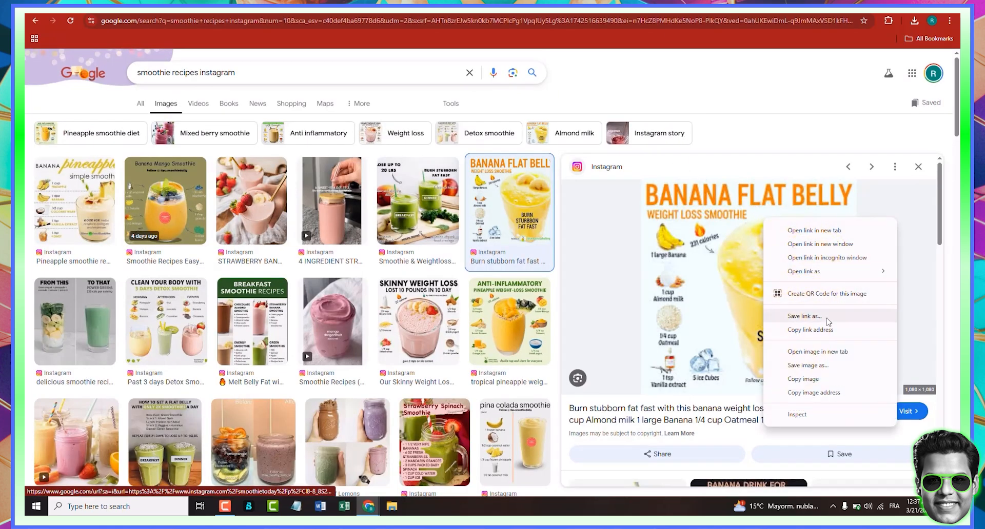
{"action": "left_click", "coordinate": [813, 378]}
- Paste the image into the Canva Instagram post and resize it to fill the whole canvas
{"action": "key", "text": "ctrl+Tab"}
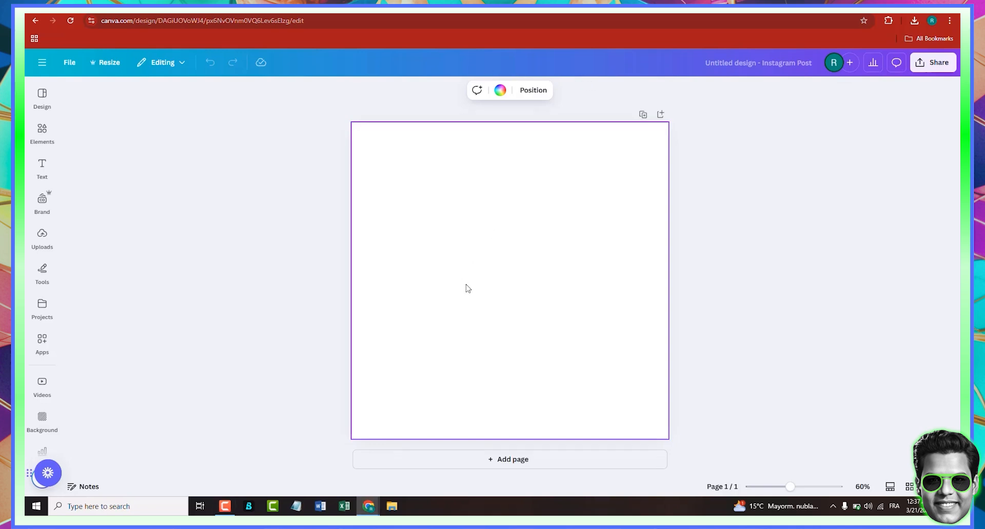
{"action": "key", "text": "ctrl+v"}
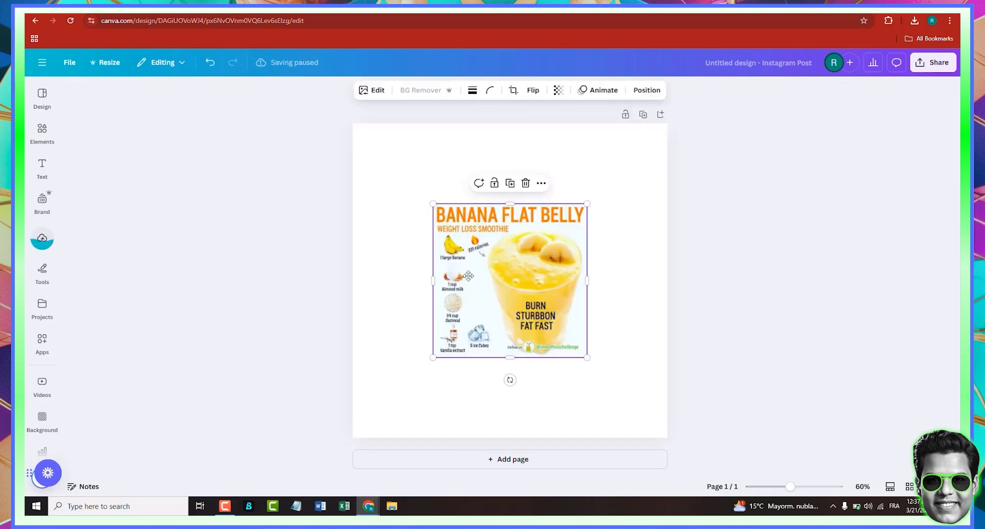
{"action": "left_click_drag", "start_coordinate": [507, 305], "coordinate": [428, 226]}
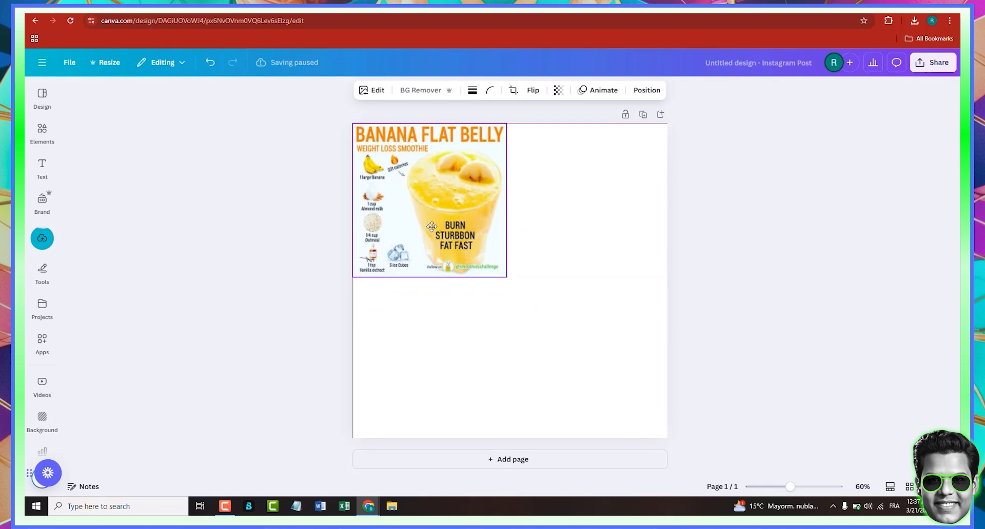
{"action": "left_click_drag", "start_coordinate": [507, 281], "coordinate": [668, 437]}
{"action": "left_click", "coordinate": [701, 393]}
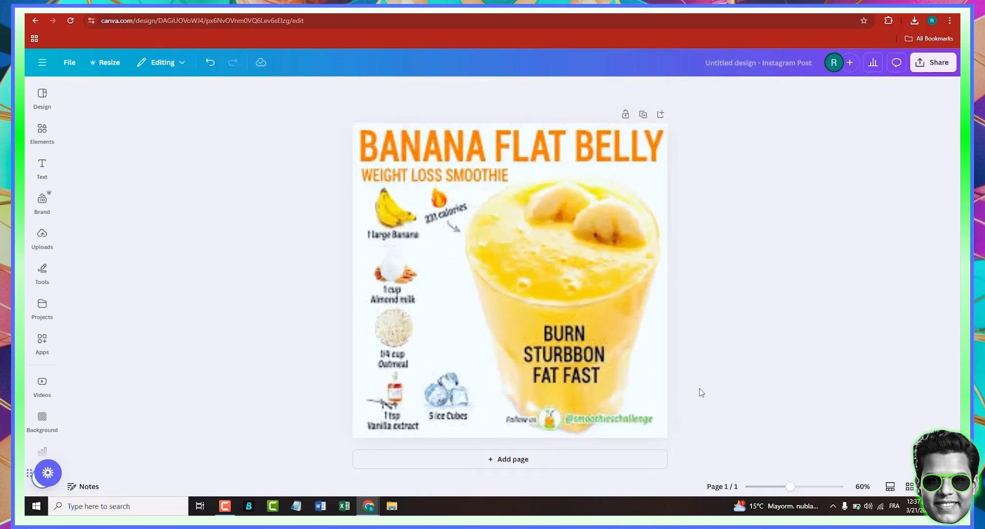
- Open the image's edit options and start the Grab Text tool
{"action": "left_click", "coordinate": [560, 341]}
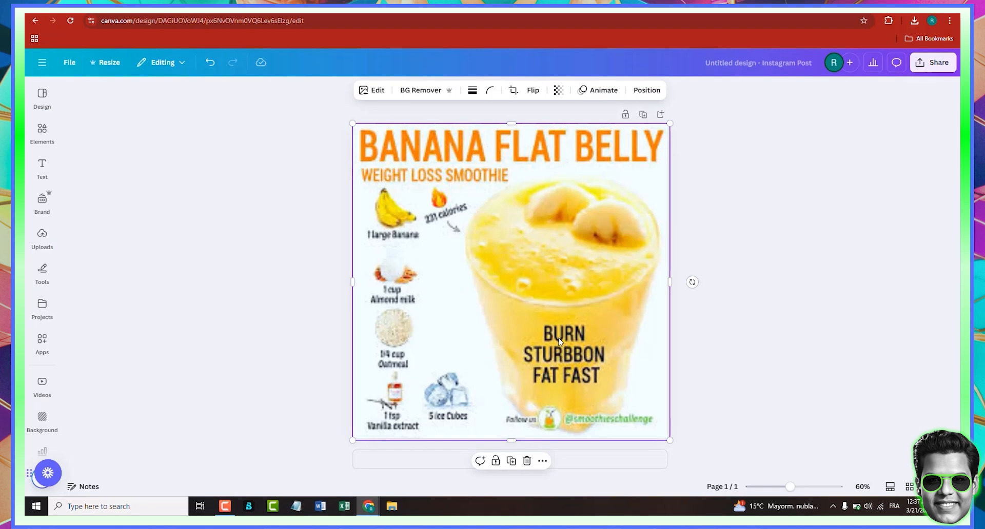
{"action": "left_click", "coordinate": [370, 92]}
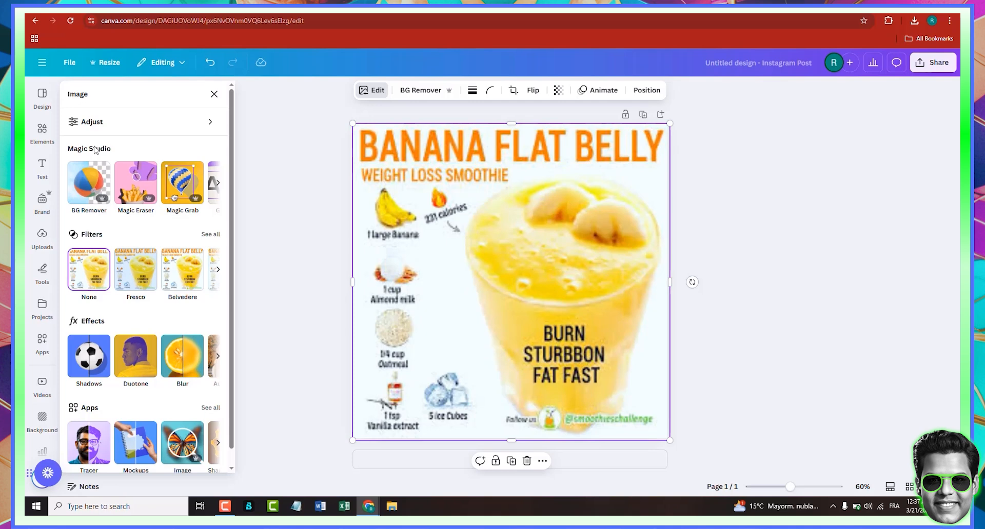
{"action": "left_click", "coordinate": [217, 190]}
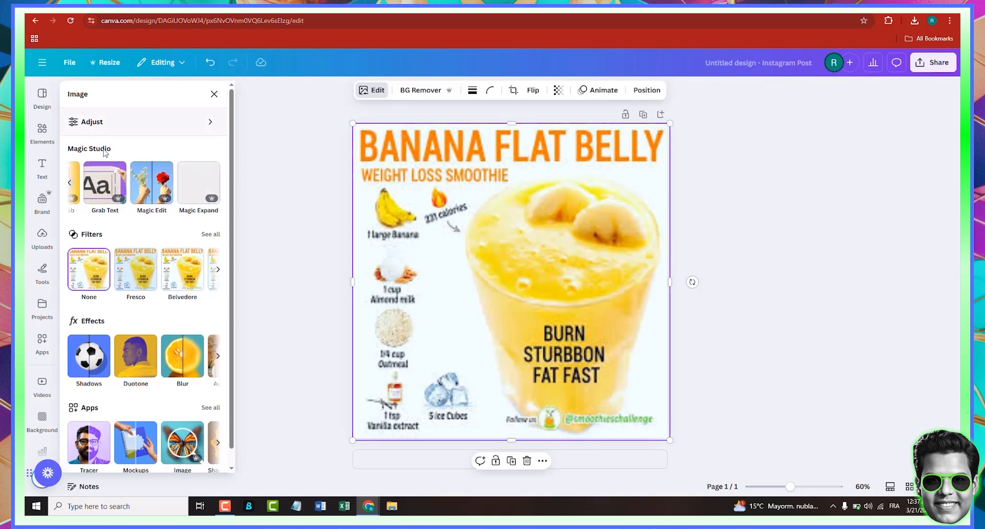
{"action": "left_click", "coordinate": [105, 184]}
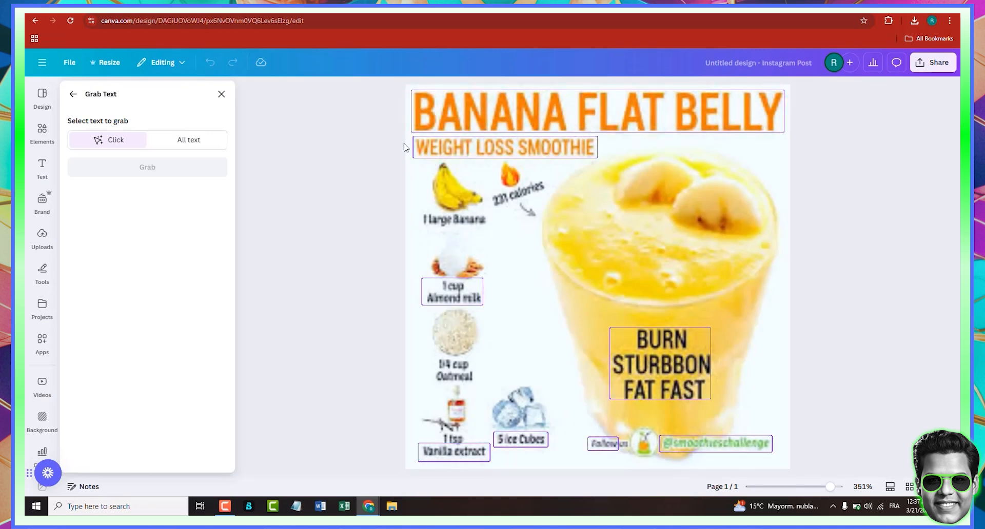
- Select the title, subtitle, BURN STURBBON FAT FAST, follow and ingredient text blocks and grab them as editable text
{"action": "left_click", "coordinate": [514, 132]}
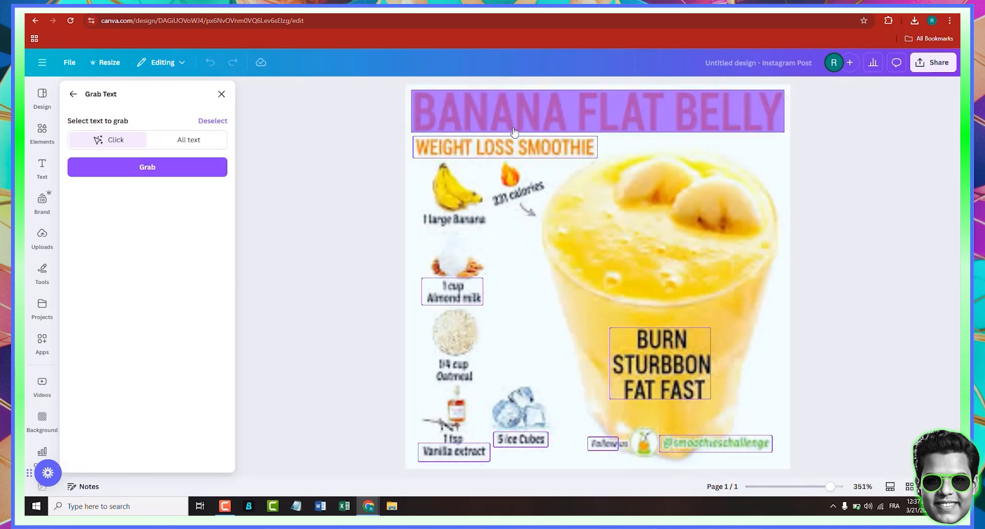
{"action": "left_click", "coordinate": [513, 149]}
{"action": "left_click", "coordinate": [691, 391]}
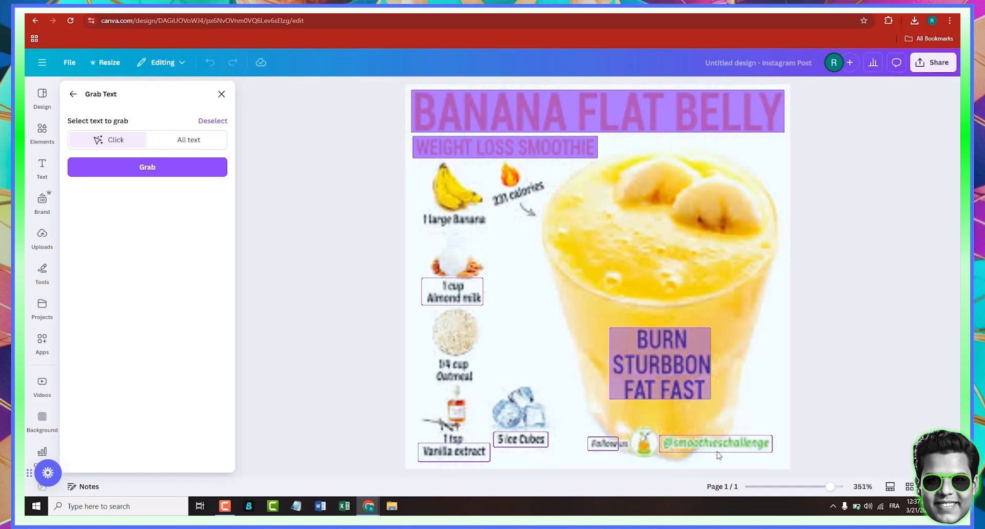
{"action": "left_click", "coordinate": [718, 454]}
{"action": "left_click", "coordinate": [605, 444]}
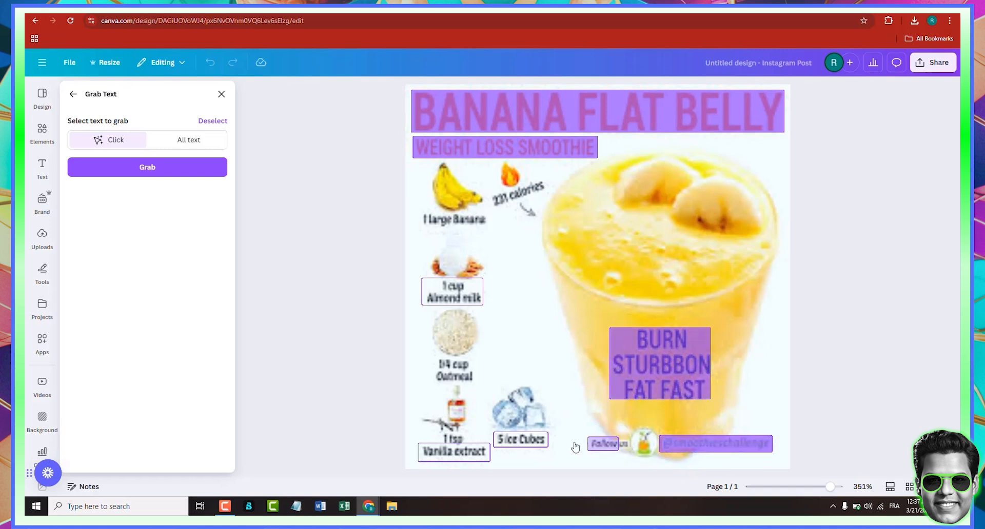
{"action": "left_click", "coordinate": [528, 449]}
{"action": "left_click", "coordinate": [465, 455]}
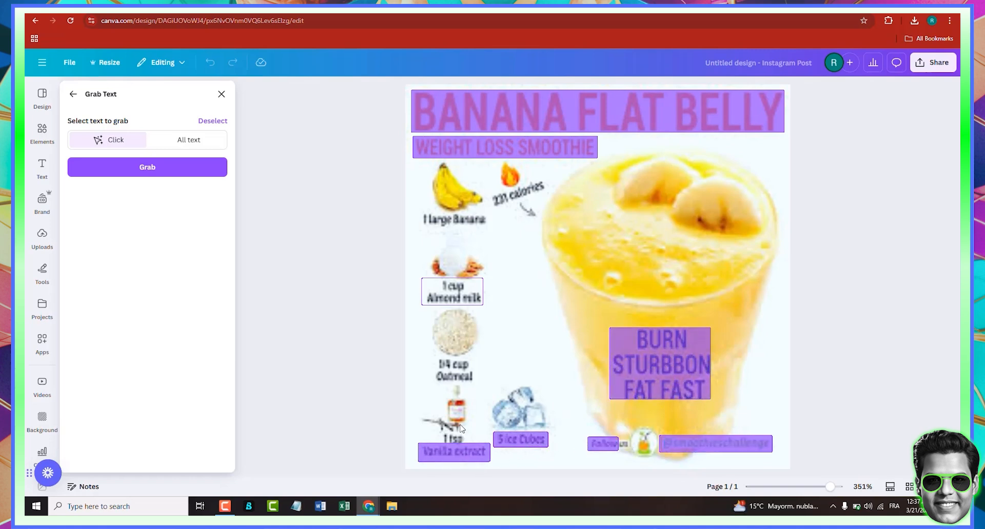
{"action": "left_click", "coordinate": [481, 456]}
{"action": "left_click", "coordinate": [528, 448]}
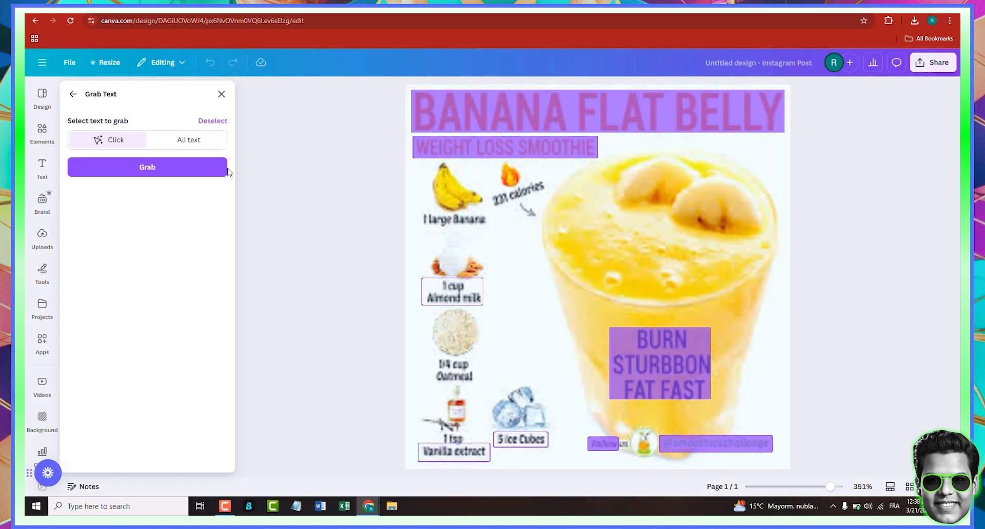
{"action": "left_click", "coordinate": [195, 168]}
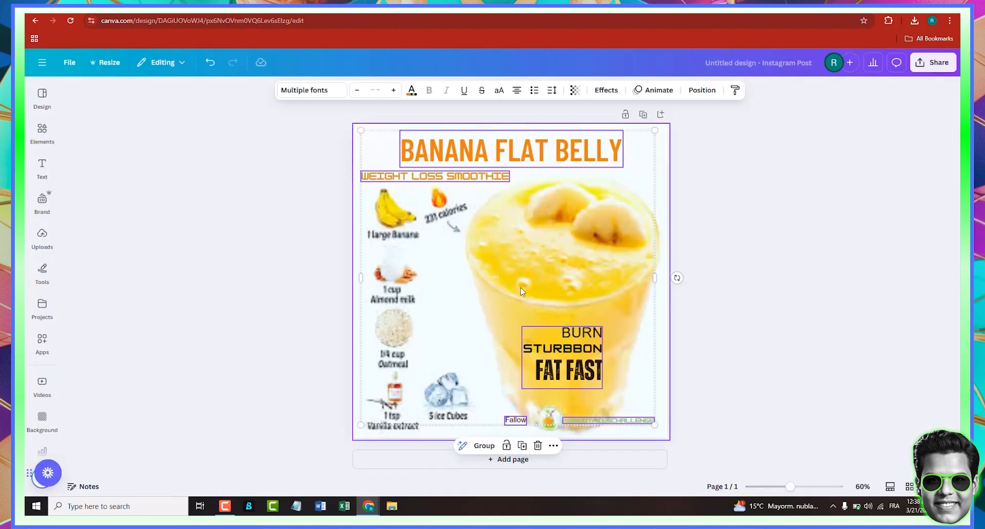
{"action": "left_click", "coordinate": [727, 354]}
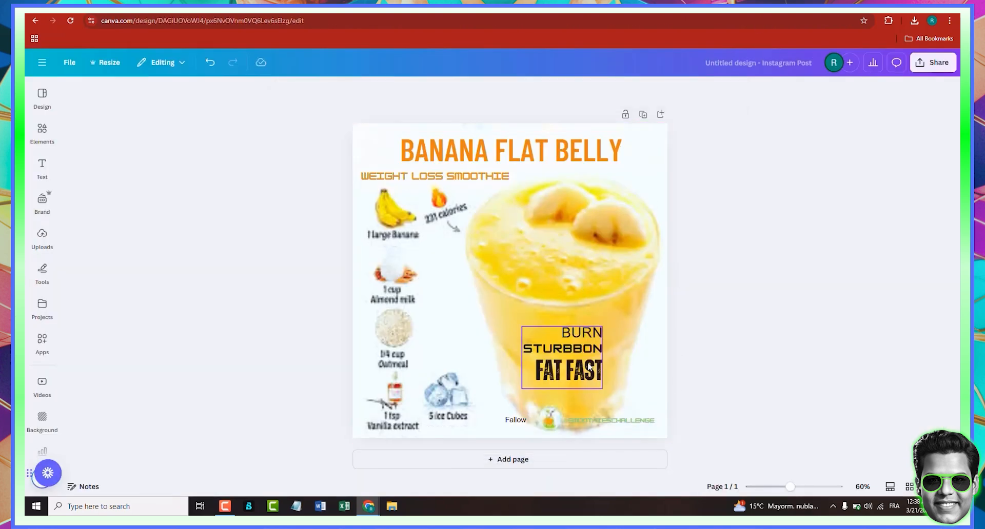
- Delete the social handle text and the Follow text from the bottom of the design
{"action": "left_click", "coordinate": [614, 428]}
{"action": "key", "text": "Delete"}
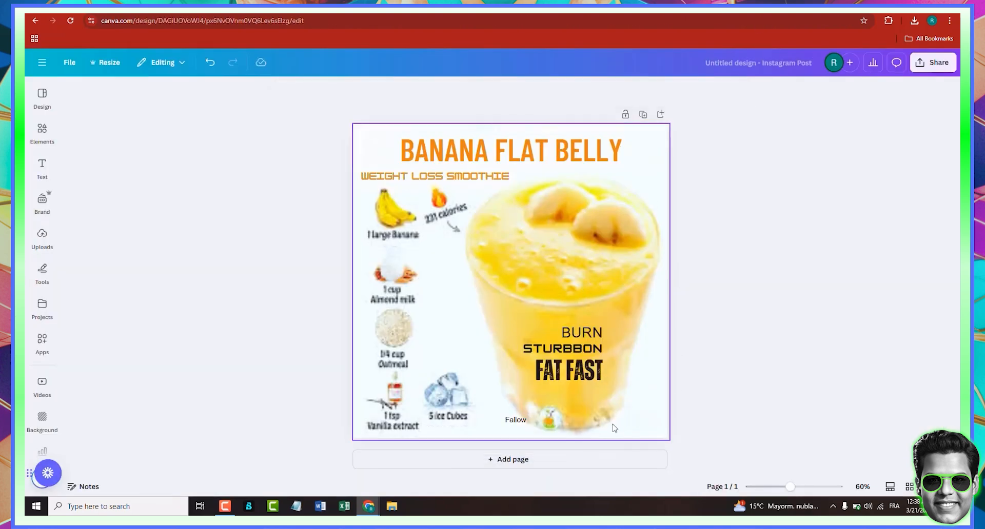
{"action": "left_click", "coordinate": [516, 420]}
{"action": "key", "text": "Delete"}
- Widen the BANANA FLAT BELLY title and shift it to line up with the canvas's left edge
{"action": "left_click", "coordinate": [562, 361]}
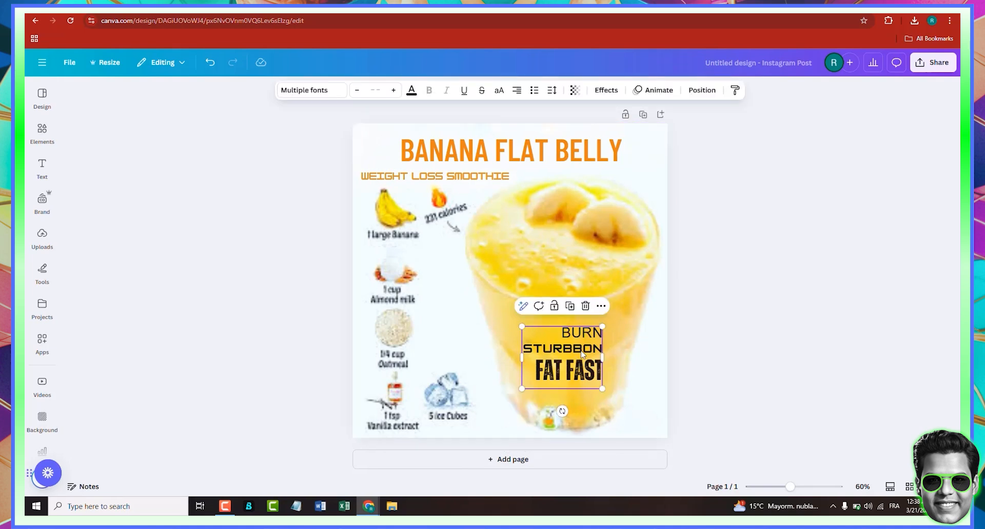
{"action": "left_click", "coordinate": [590, 256]}
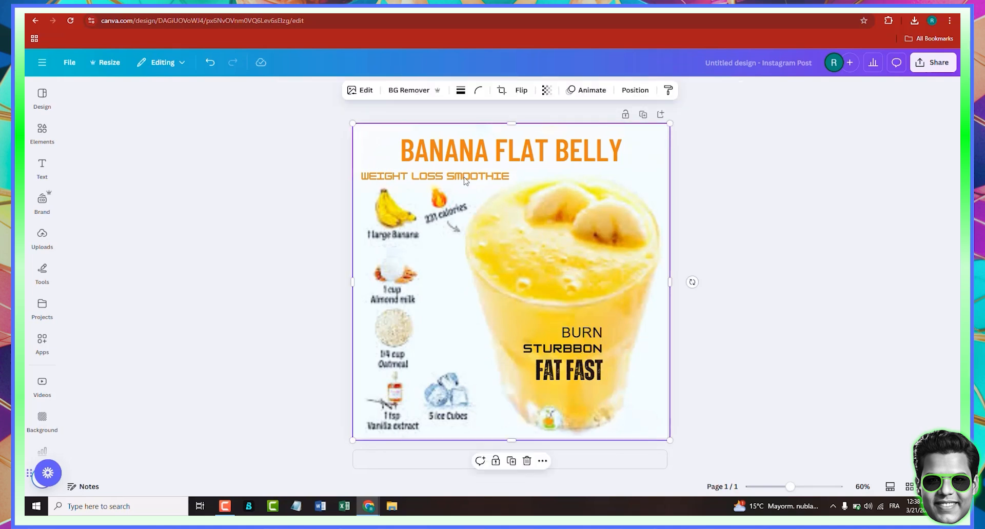
{"action": "left_click", "coordinate": [515, 152]}
{"action": "left_click_drag", "start_coordinate": [622, 131], "coordinate": [673, 136]}
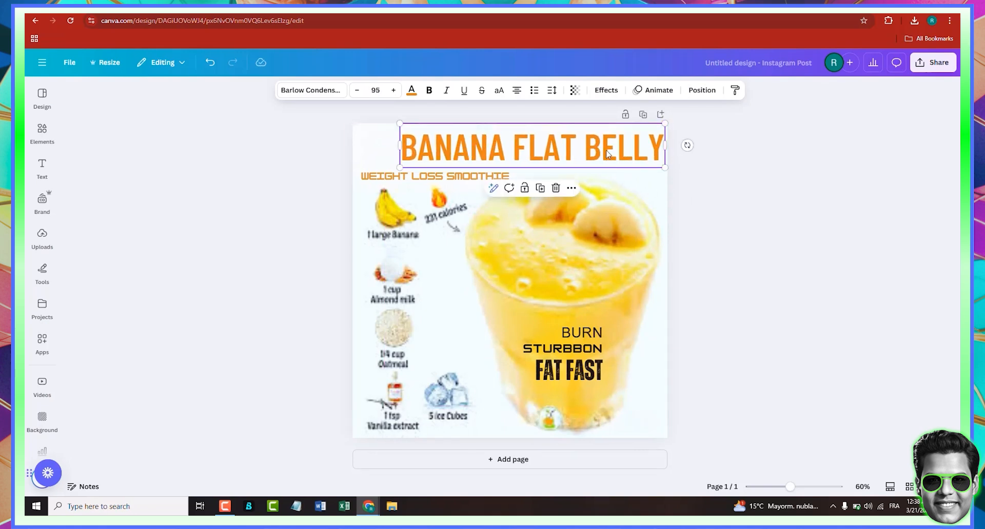
{"action": "left_click_drag", "start_coordinate": [607, 153], "coordinate": [568, 154]}
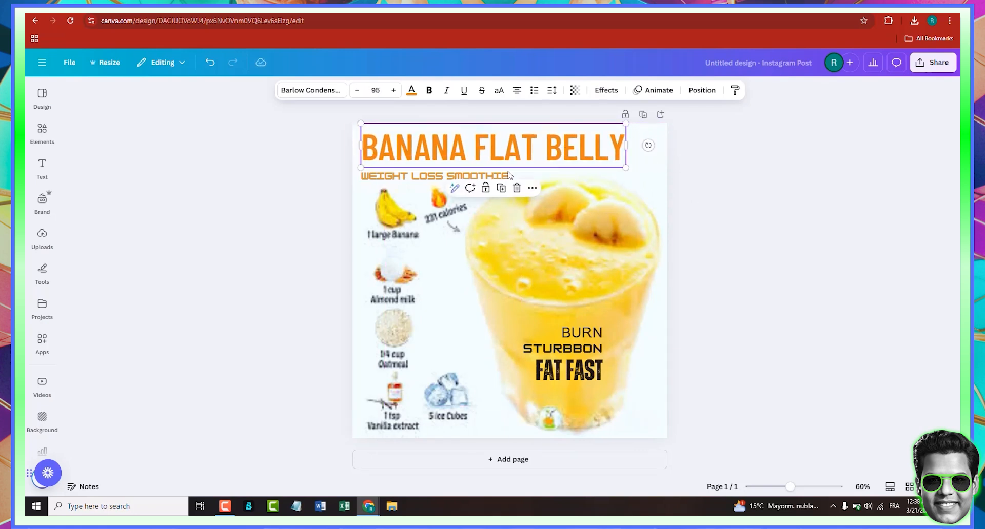
- Replace WEIGHT LOSS in the subtitle with DELICIOUS so it reads DELICIOUS SMOOTHIE
{"action": "left_click", "coordinate": [419, 181]}
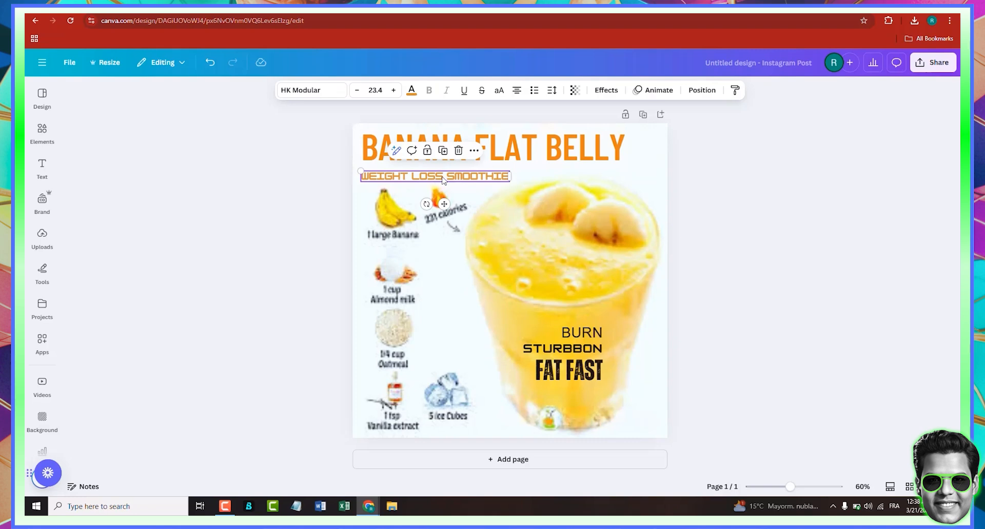
{"action": "left_click_drag", "start_coordinate": [442, 176], "coordinate": [367, 176]}
{"action": "key", "text": "BackSpace"}
{"action": "key", "text": "BackSpace"}
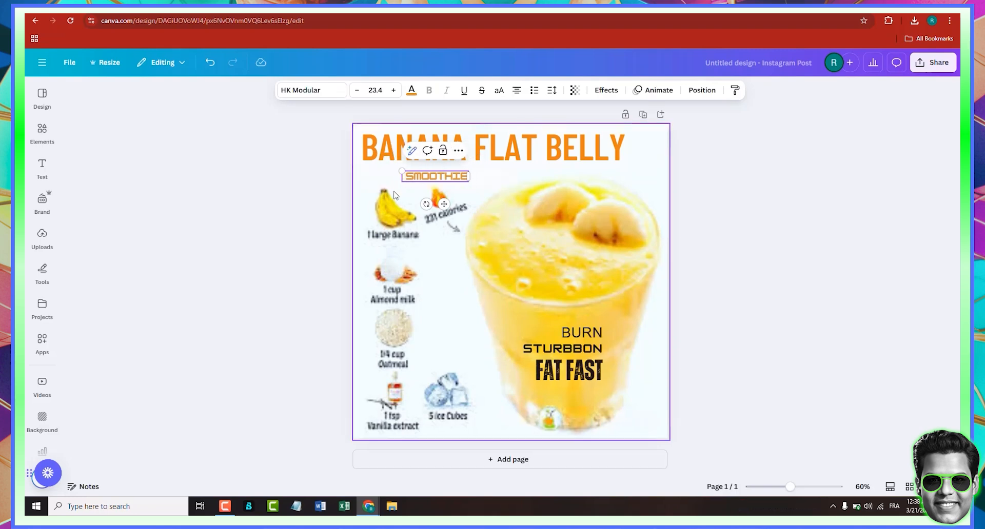
{"action": "type", "text": "DELICIOUS"}
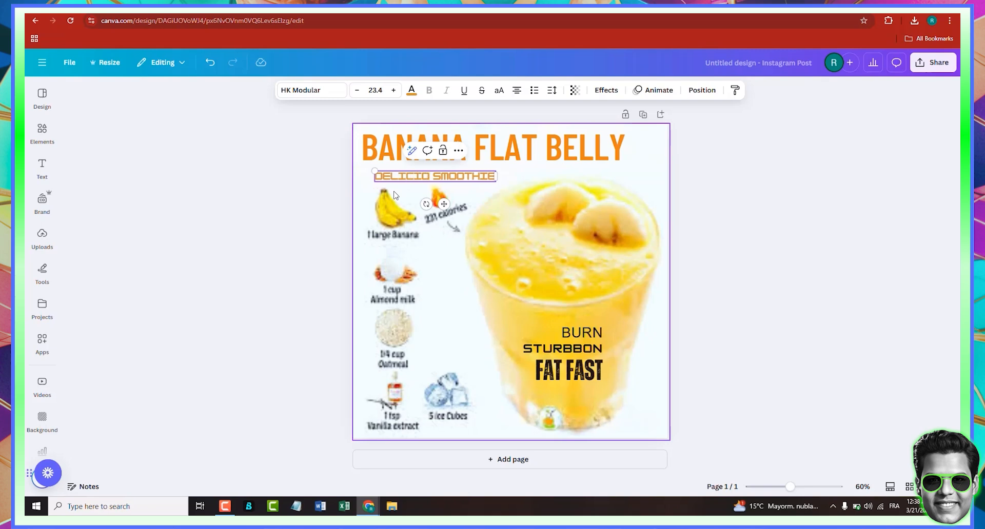
{"action": "left_click", "coordinate": [763, 198]}
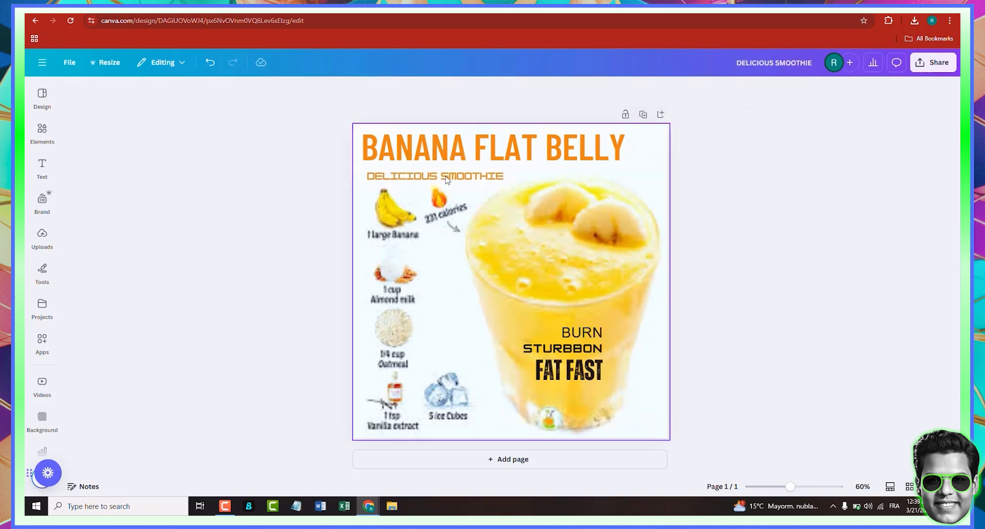
- Restyle the subtitle in Heading Now 71-78 at size 40 and align it under the title
{"action": "left_click", "coordinate": [448, 178]}
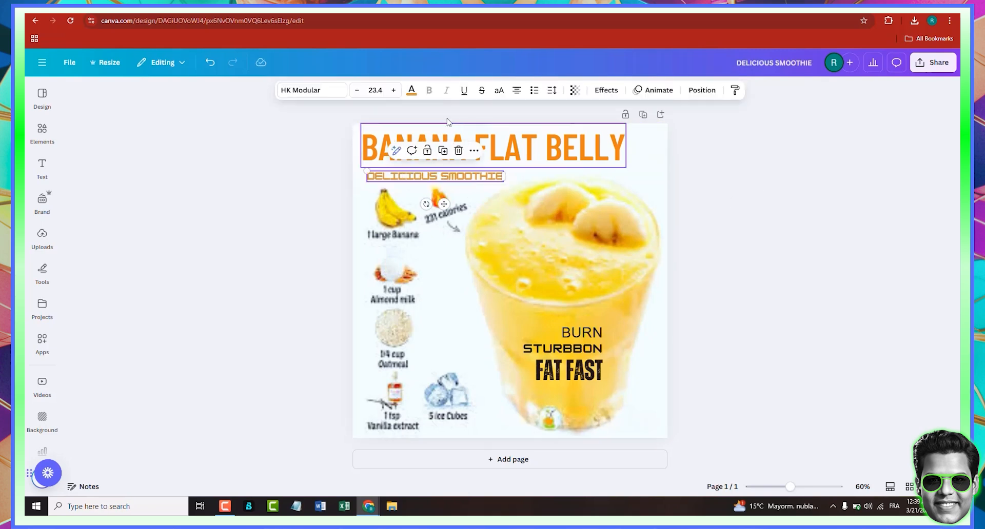
{"action": "left_click", "coordinate": [317, 92]}
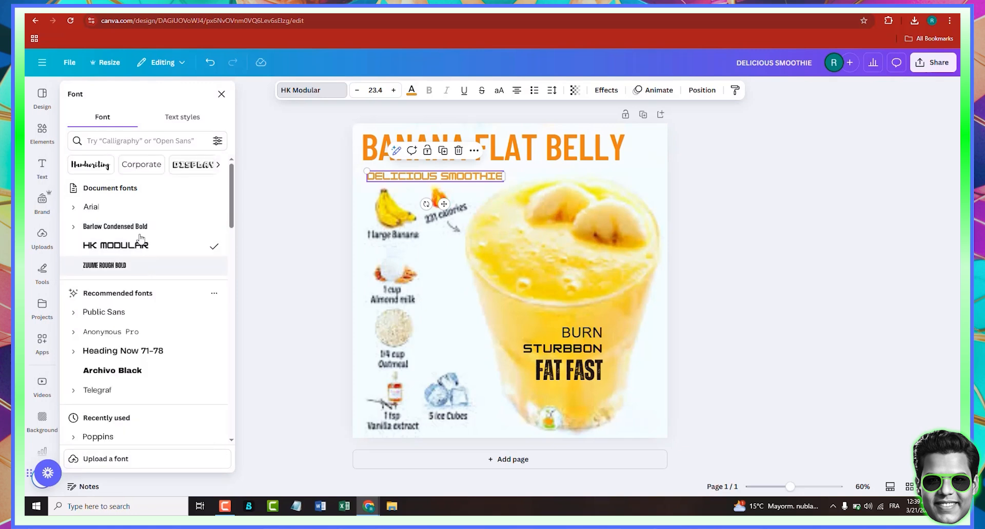
{"action": "left_click", "coordinate": [139, 229]}
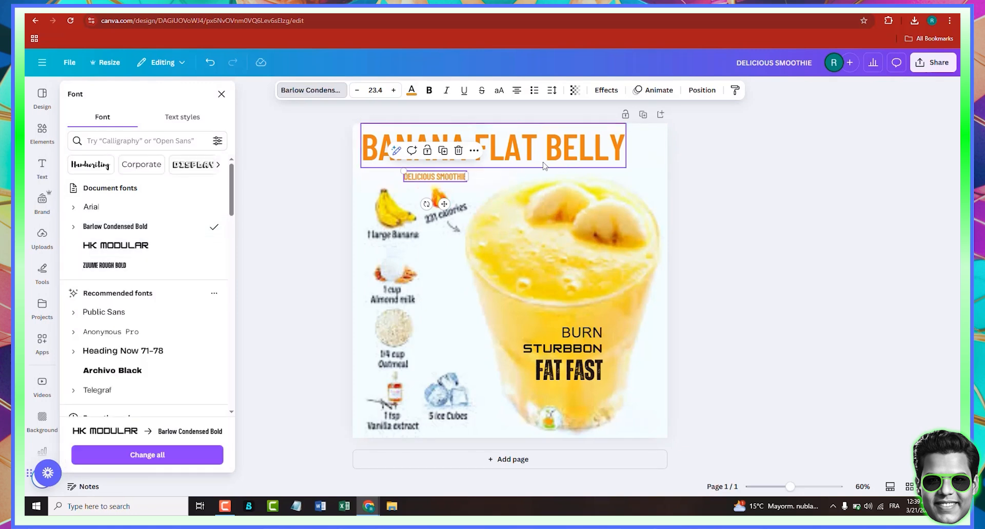
{"action": "left_click_drag", "start_coordinate": [466, 170], "coordinate": [511, 182]}
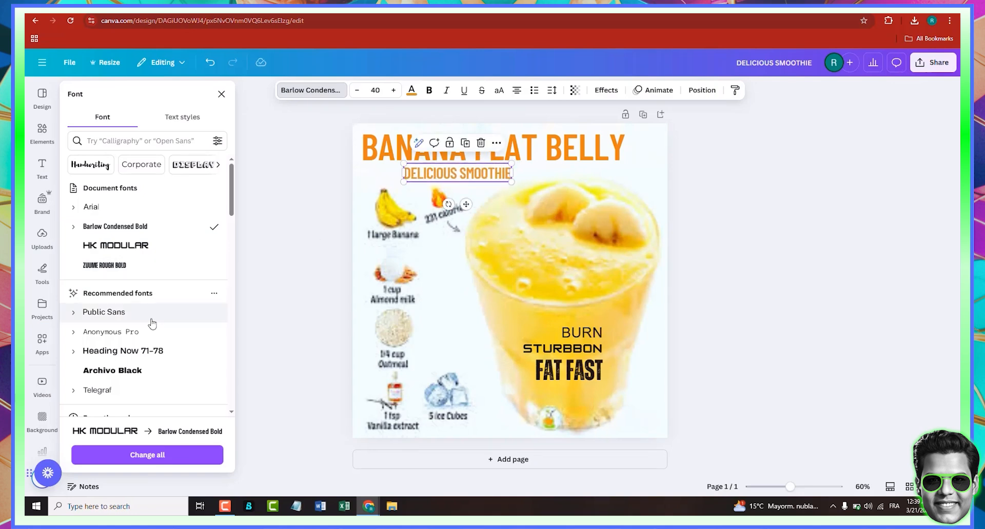
{"action": "left_click", "coordinate": [146, 353]}
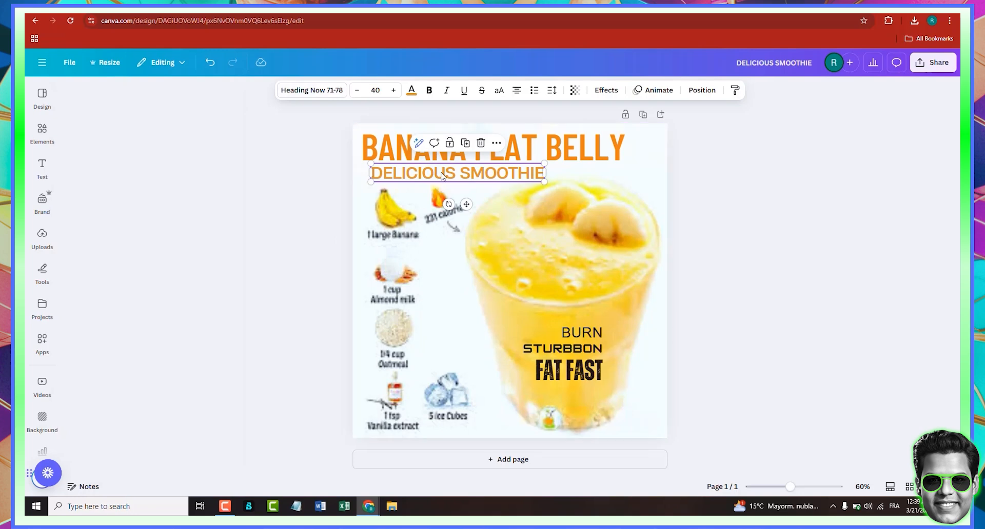
{"action": "left_click_drag", "start_coordinate": [443, 173], "coordinate": [431, 176]}
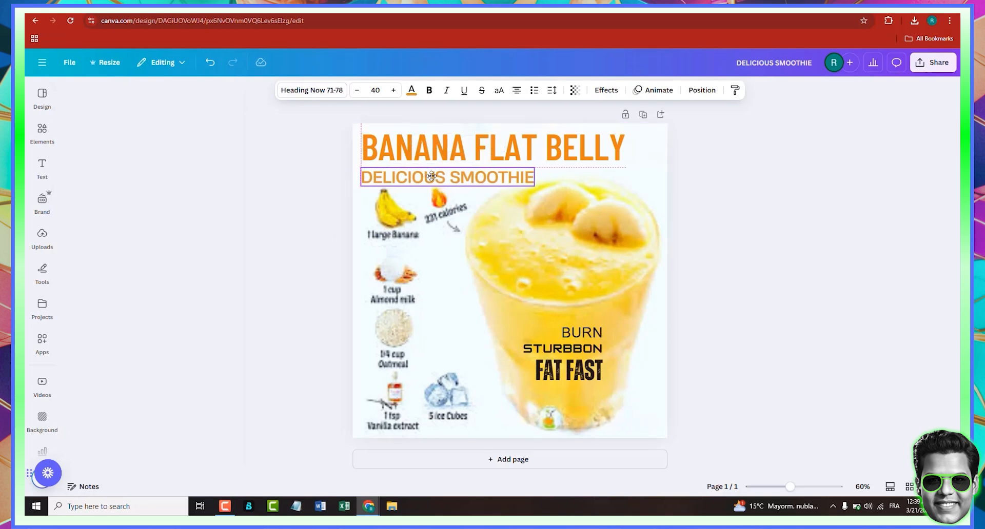
- Use Magic Grab on the background image to separate the smoothie glass as its own element
{"action": "left_click", "coordinate": [443, 231]}
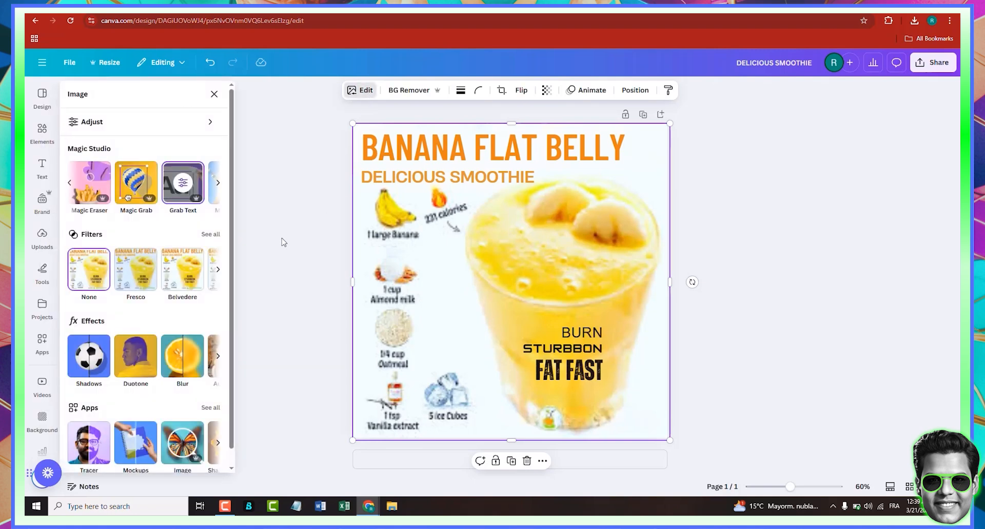
{"action": "left_click", "coordinate": [145, 186]}
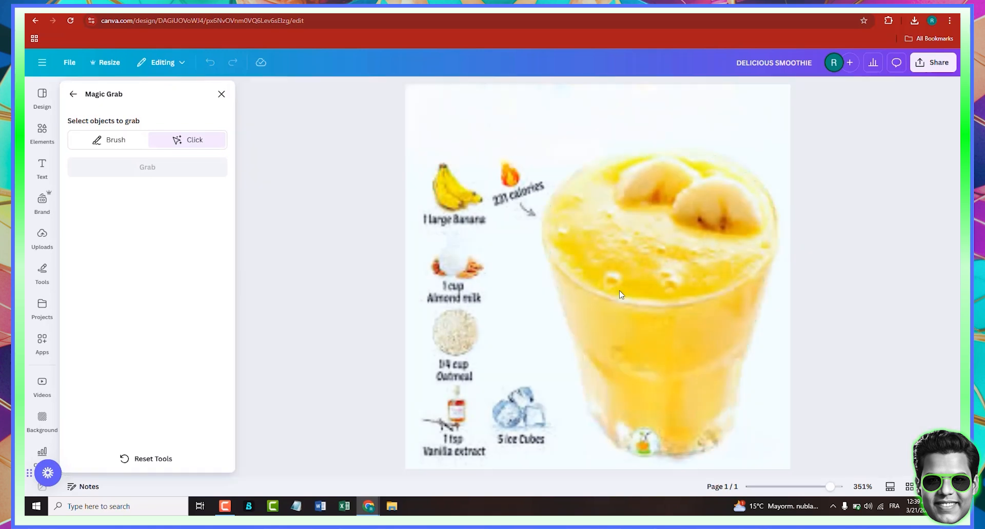
{"action": "left_click", "coordinate": [678, 280]}
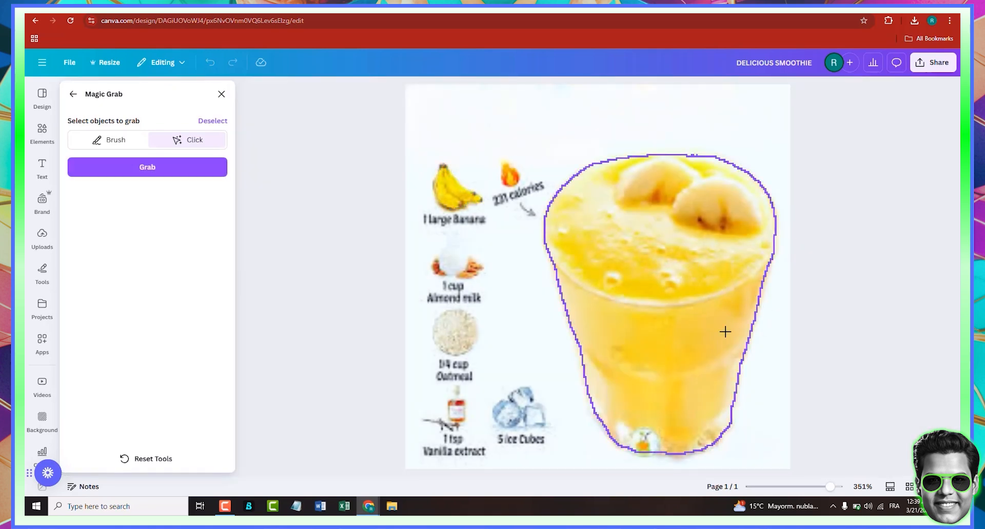
{"action": "left_click", "coordinate": [698, 292]}
{"action": "left_click", "coordinate": [683, 295]}
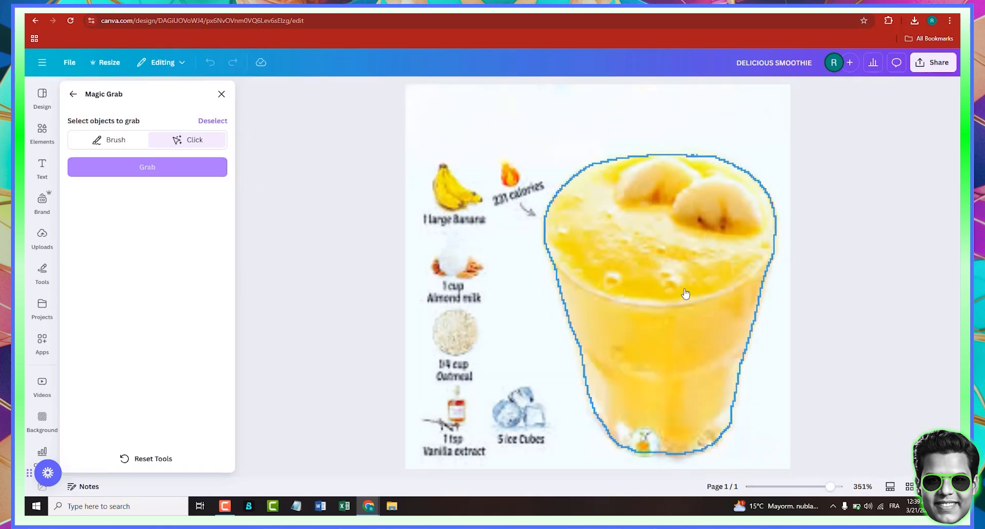
{"action": "left_click", "coordinate": [187, 177]}
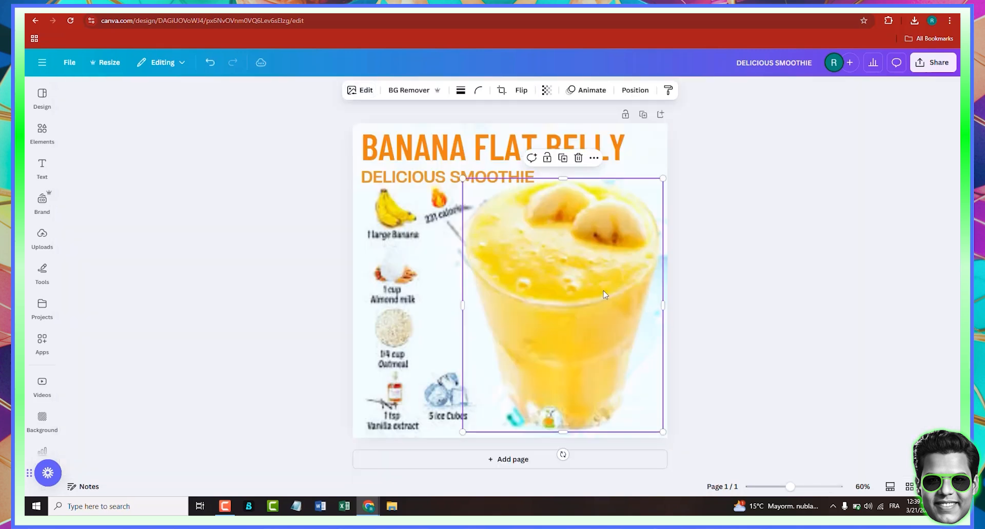
{"action": "mouse_move", "coordinate": [604, 293]}
{"action": "left_mouse_down"}
{"action": "mouse_move", "coordinate": [621, 275]}
{"action": "mouse_move", "coordinate": [882, 213]}
{"action": "mouse_move", "coordinate": [776, 262]}
{"action": "mouse_move", "coordinate": [569, 291]}
{"action": "mouse_move", "coordinate": [584, 293]}
{"action": "left_mouse_up"}
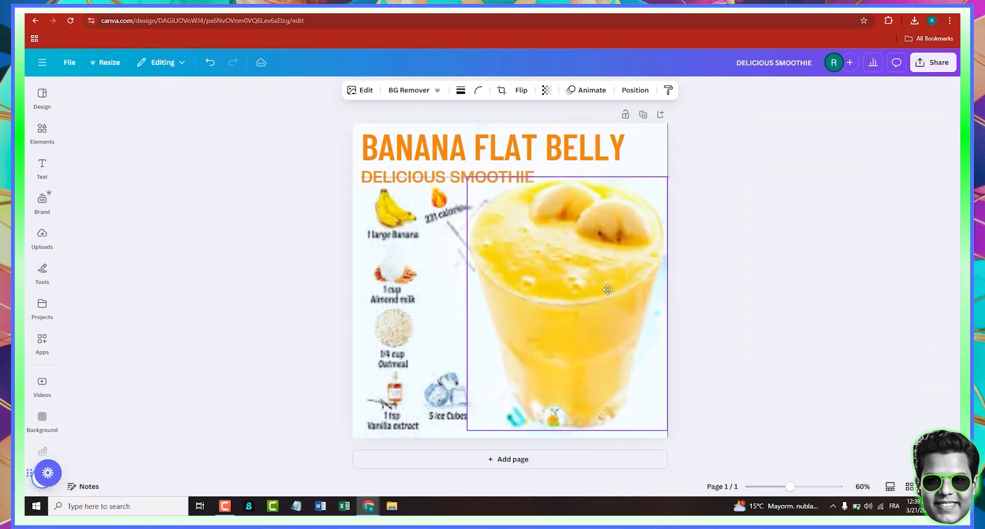
- Search the elements library for Banana smoothie photos and browse the results
{"action": "left_click", "coordinate": [42, 132]}
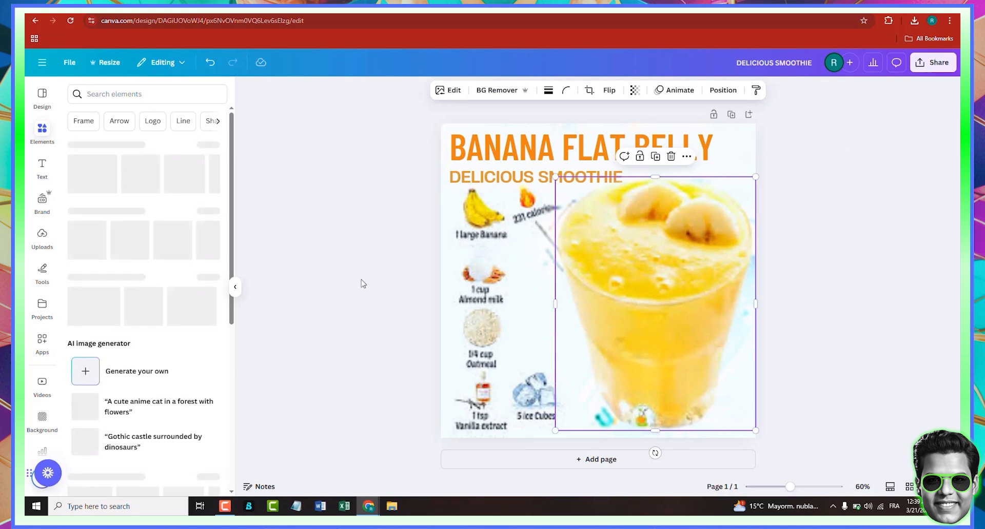
{"action": "left_click", "coordinate": [150, 95]}
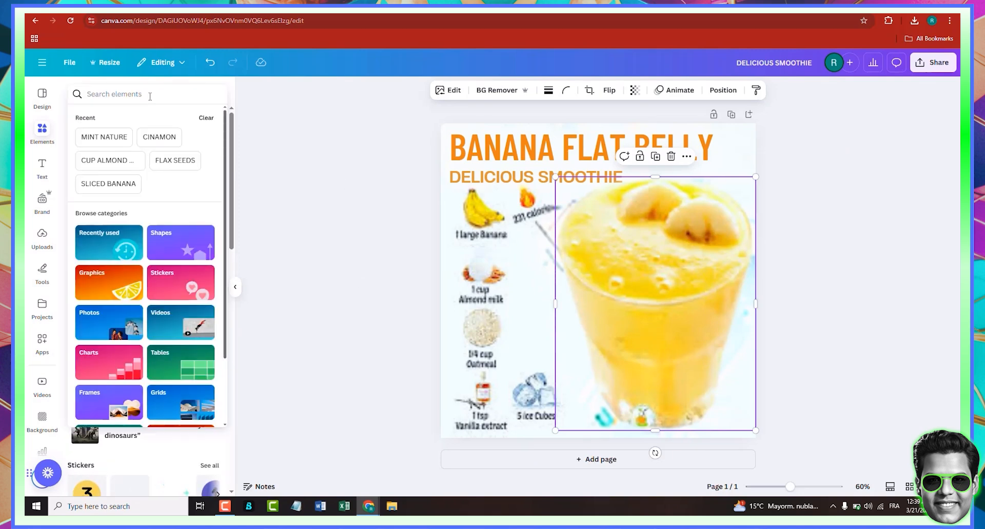
{"action": "type", "text": "Banana smoothie"}
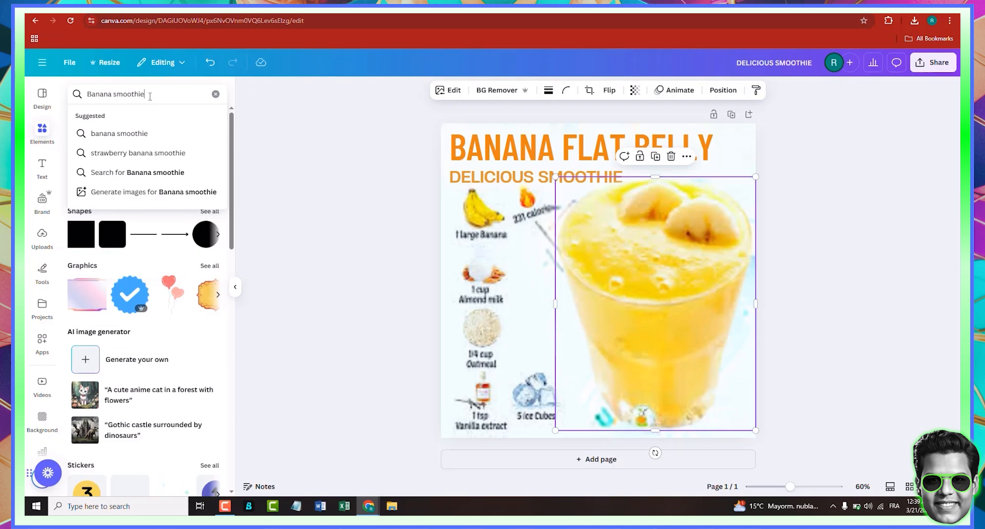
{"action": "key", "text": "Return"}
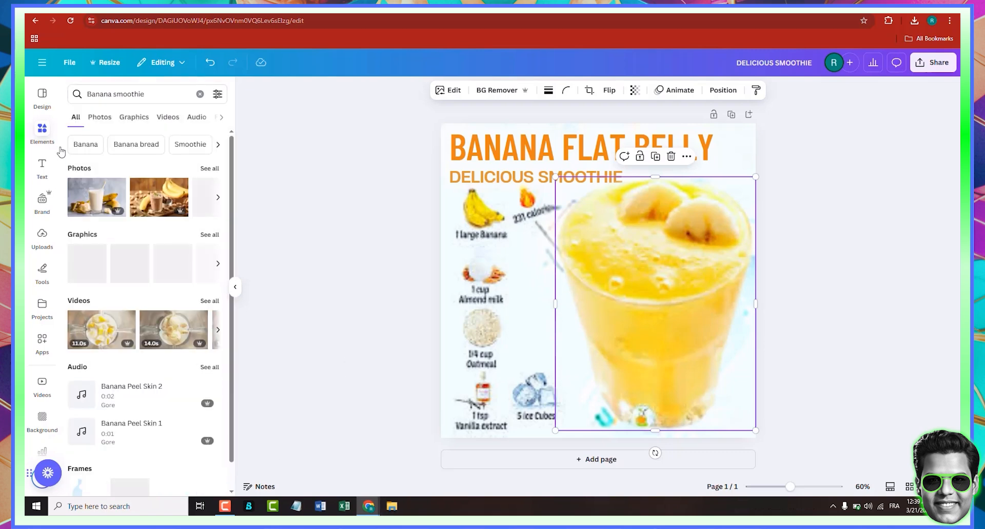
{"action": "left_click", "coordinate": [103, 118]}
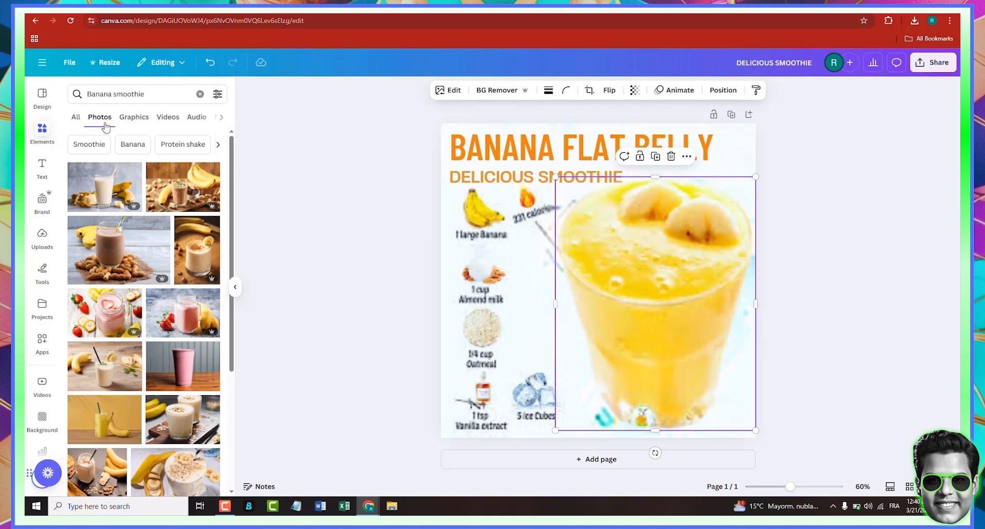
{"action": "scroll", "coordinate": [117, 312], "scroll_direction": "down", "scroll_amount": 6}
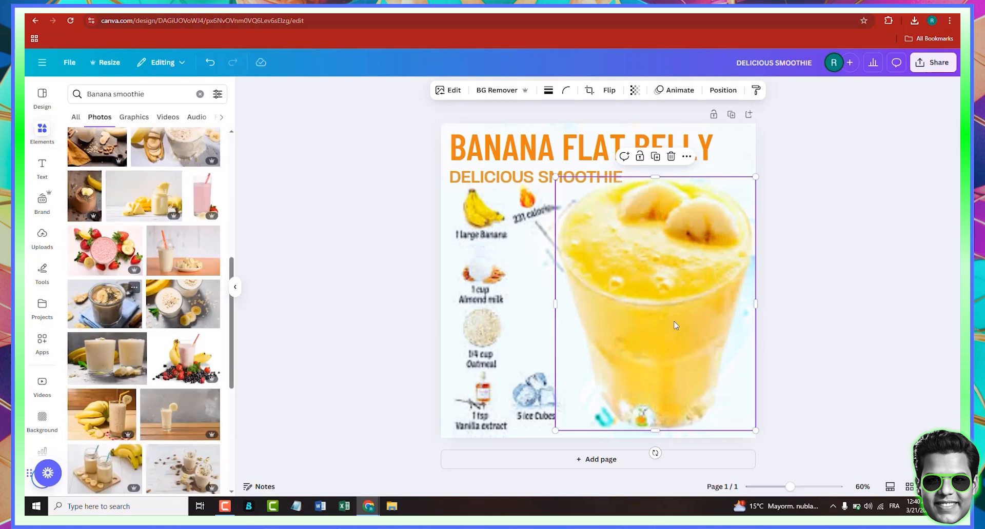
- Delete the grabbed smoothie glass from the canvas
{"action": "key", "text": "Delete"}
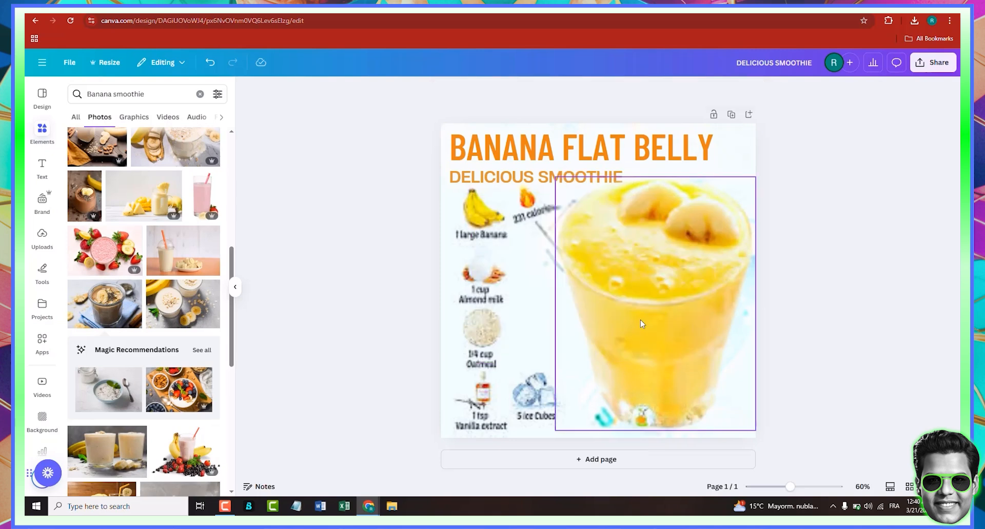
{"action": "scroll", "coordinate": [135, 328], "scroll_direction": "up", "scroll_amount": 3}
{"action": "scroll", "coordinate": [134, 328], "scroll_direction": "up", "scroll_amount": 5}
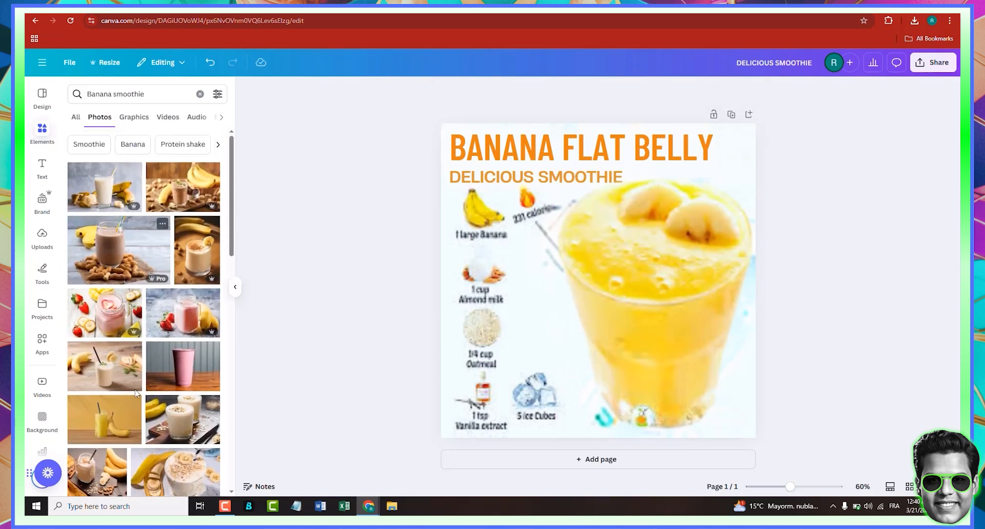
- Add the photo of a yellow smoothie glass beside a banana and position it on the canvas
{"action": "left_click", "coordinate": [103, 426]}
{"action": "left_click_drag", "start_coordinate": [572, 329], "coordinate": [590, 340]}
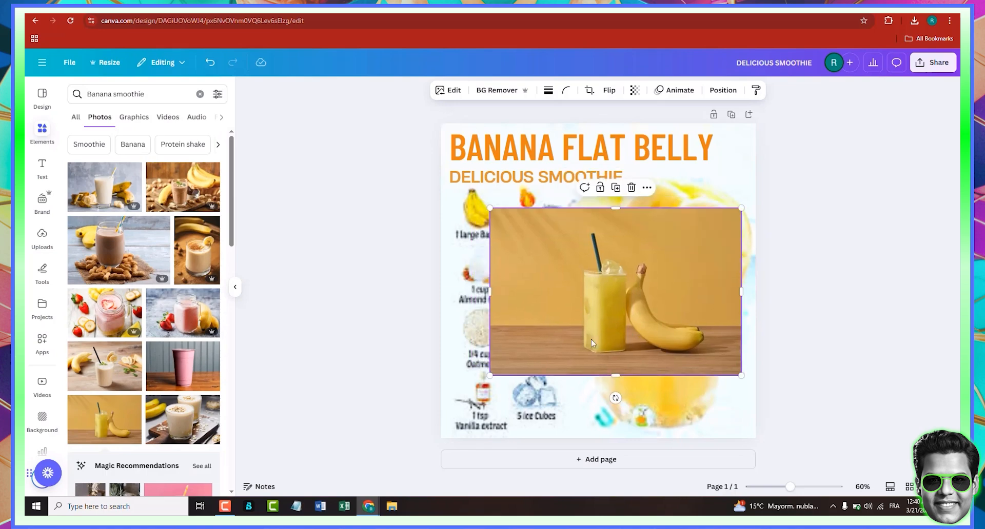
{"action": "scroll", "coordinate": [142, 369], "scroll_direction": "down", "scroll_amount": 10}
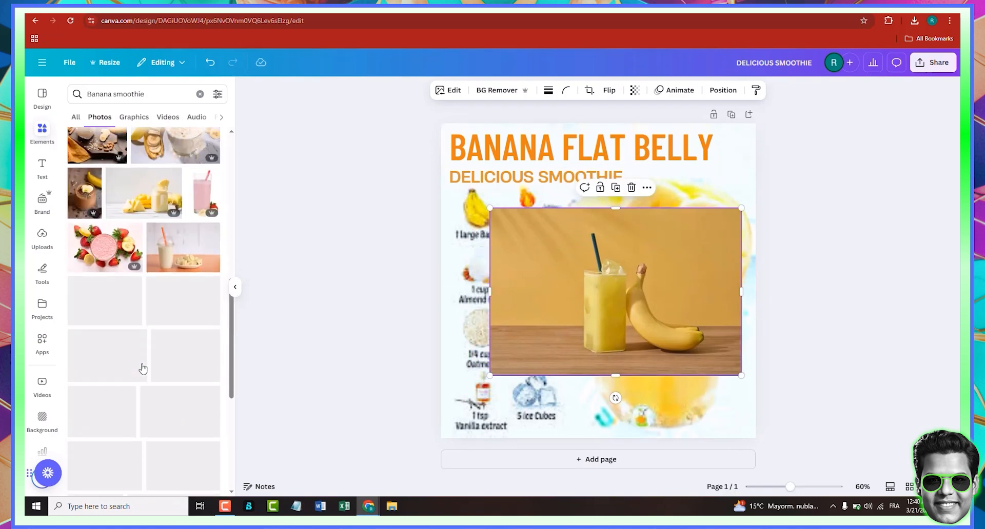
{"action": "scroll", "coordinate": [142, 368], "scroll_direction": "down", "scroll_amount": 5}
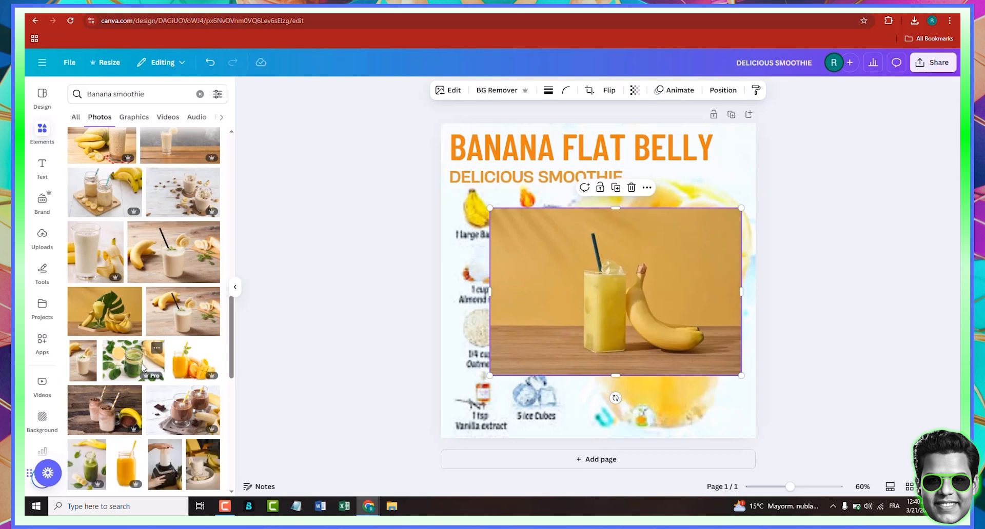
{"action": "scroll", "coordinate": [142, 368], "scroll_direction": "down", "scroll_amount": 3}
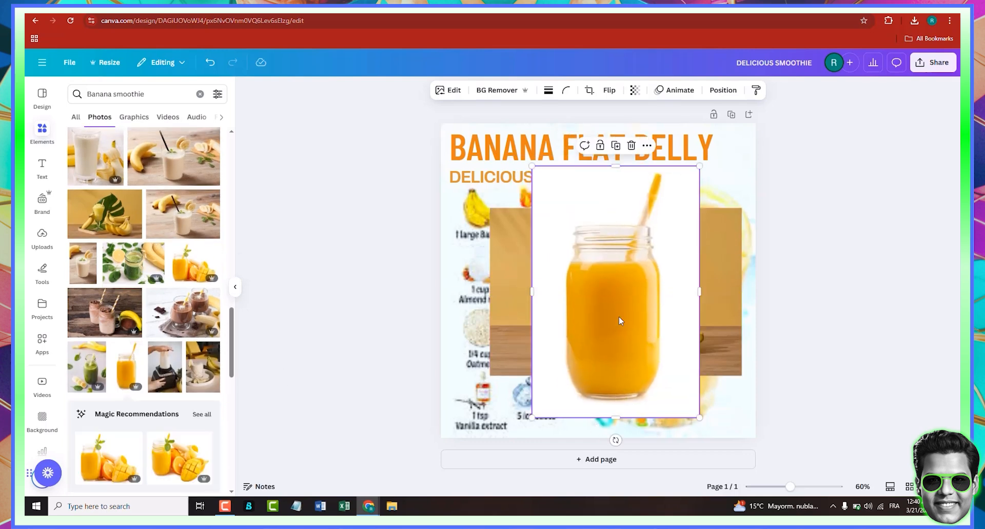
{"action": "key", "text": "Delete"}
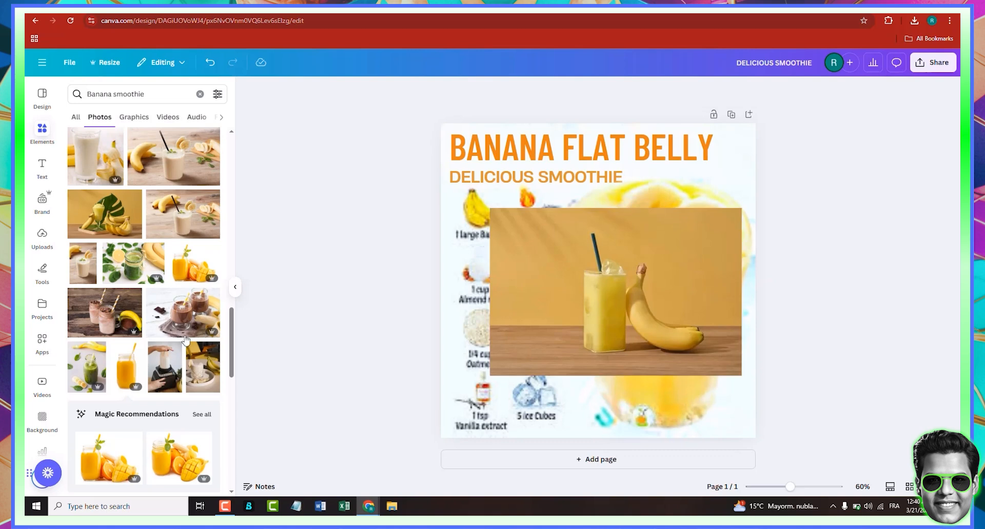
{"action": "scroll", "coordinate": [127, 372], "scroll_direction": "down", "scroll_amount": 5}
{"action": "scroll", "coordinate": [127, 374], "scroll_direction": "down", "scroll_amount": 4}
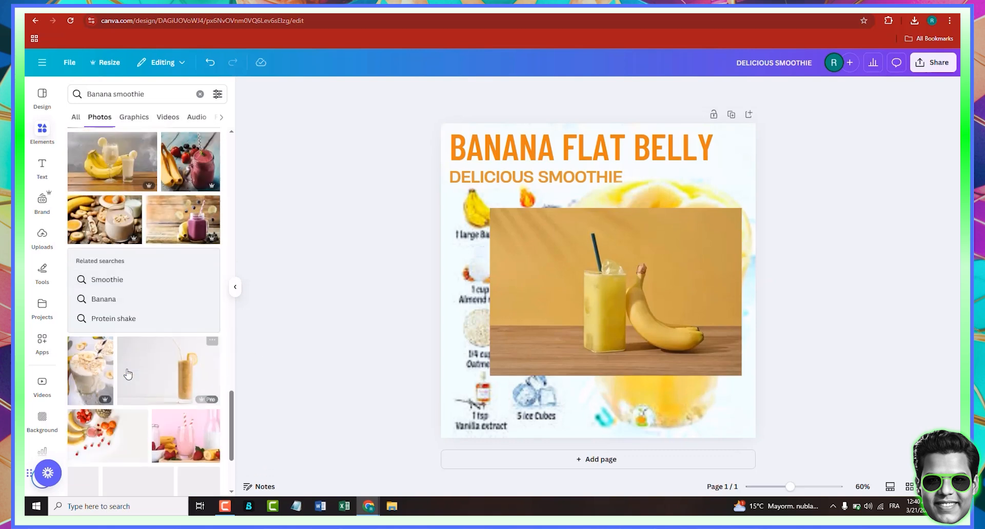
{"action": "scroll", "coordinate": [130, 372], "scroll_direction": "down", "scroll_amount": 1}
{"action": "left_click", "coordinate": [179, 340]}
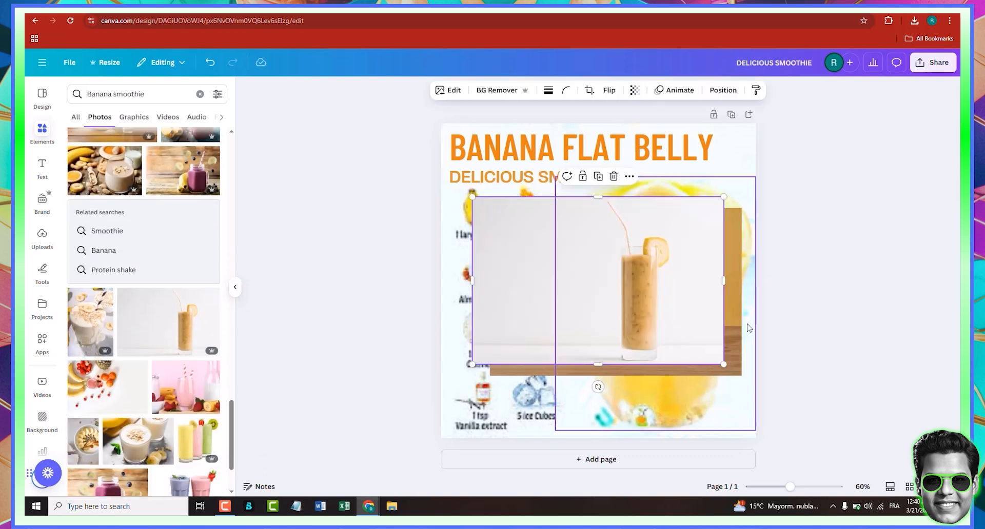
{"action": "left_click_drag", "start_coordinate": [659, 314], "coordinate": [642, 332]}
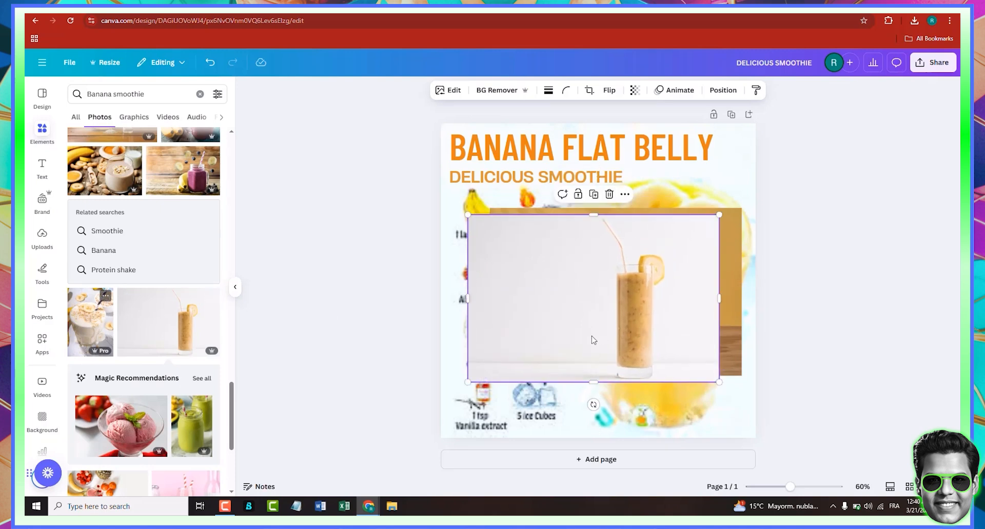
{"action": "left_click_drag", "start_coordinate": [575, 316], "coordinate": [552, 338]}
{"action": "key", "text": "Delete"}
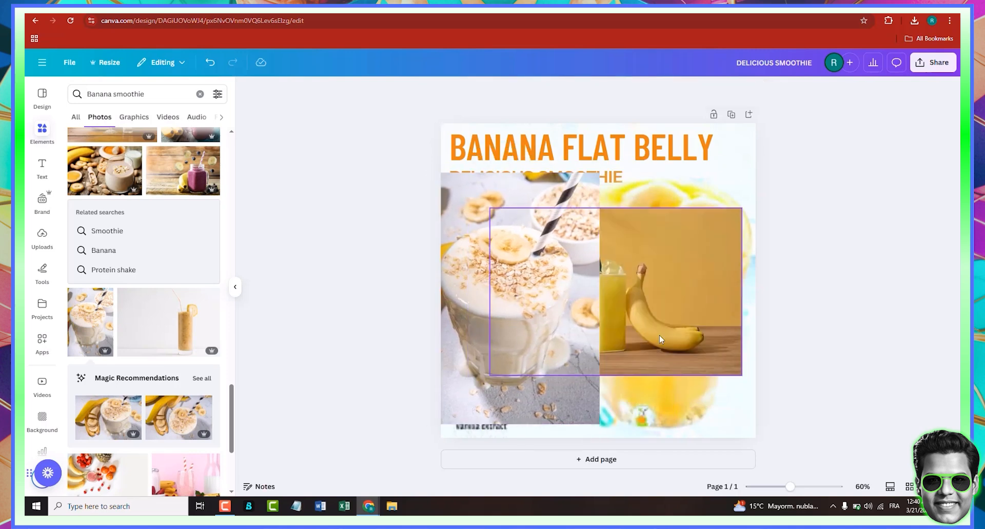
- Place an oat-topped banana smoothie photo on the canvas's right side and browse further Banana smoothie photos
{"action": "left_click_drag", "start_coordinate": [470, 320], "coordinate": [613, 313]}
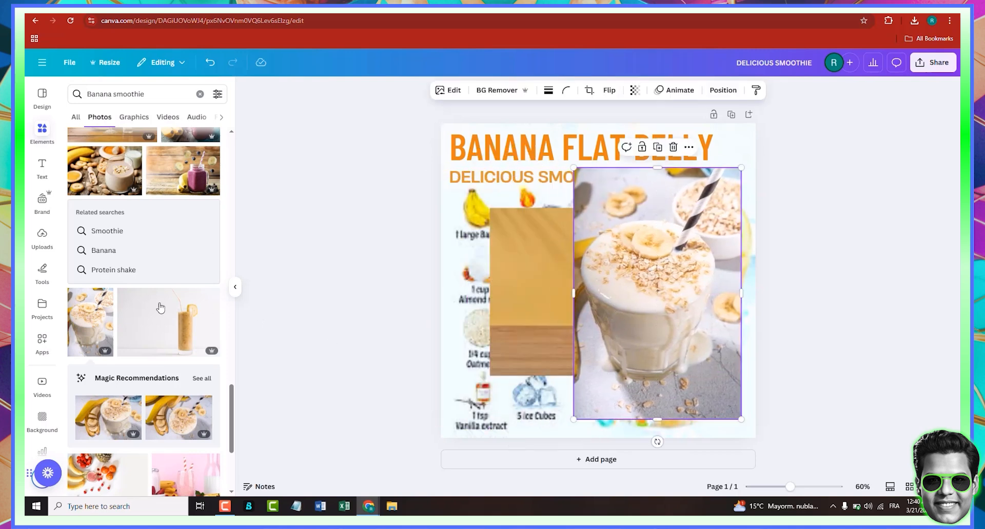
{"action": "scroll", "coordinate": [162, 325], "scroll_direction": "down", "scroll_amount": 5}
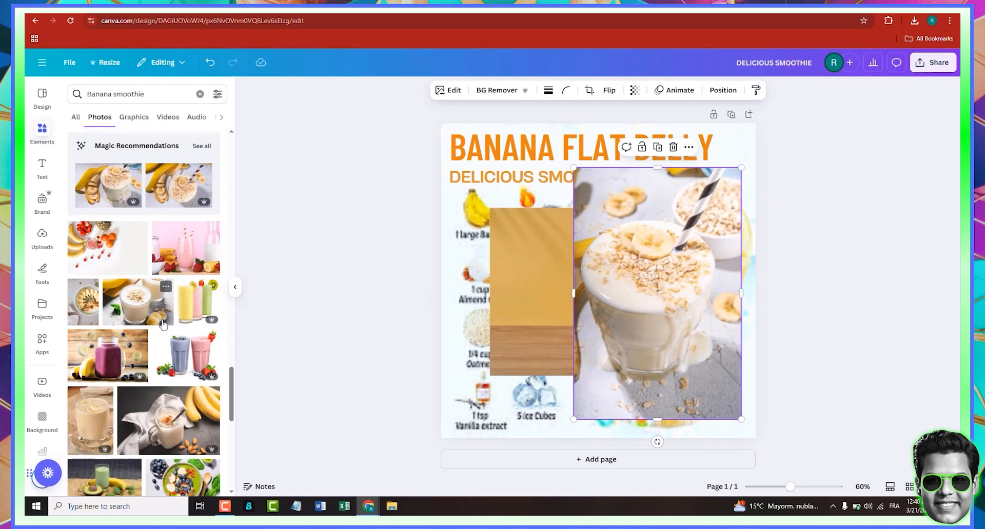
{"action": "scroll", "coordinate": [163, 325], "scroll_direction": "down", "scroll_amount": 5}
{"action": "scroll", "coordinate": [162, 325], "scroll_direction": "down", "scroll_amount": 5}
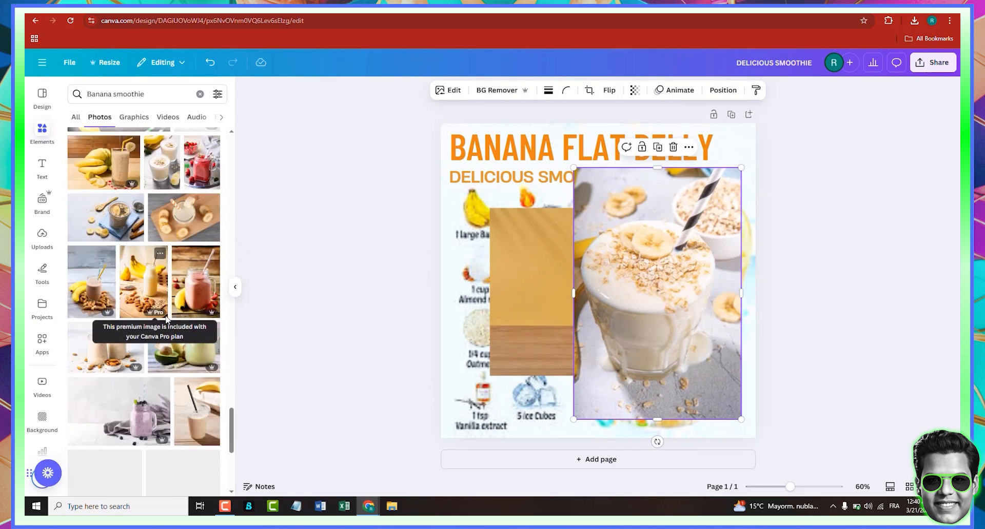
{"action": "scroll", "coordinate": [157, 394], "scroll_direction": "down", "scroll_amount": 4}
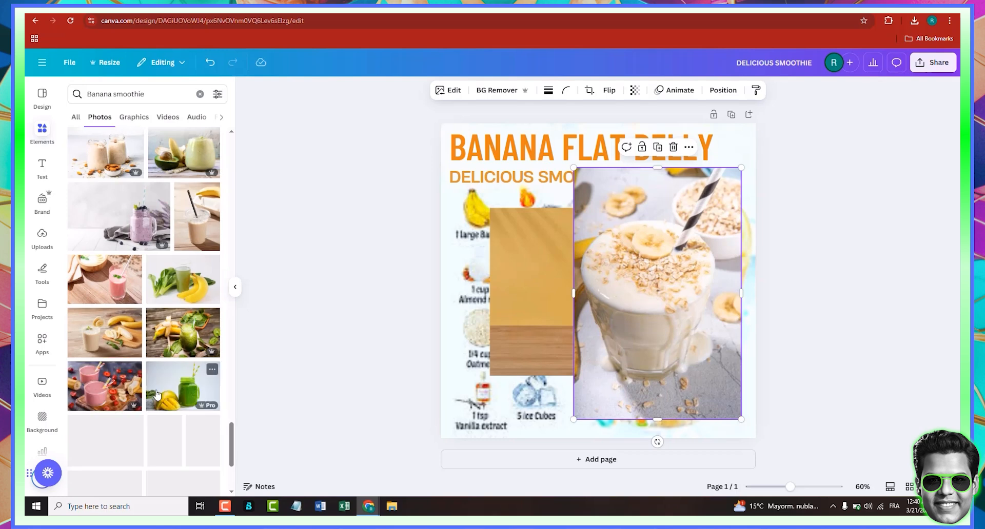
{"action": "scroll", "coordinate": [157, 394], "scroll_direction": "down", "scroll_amount": 4}
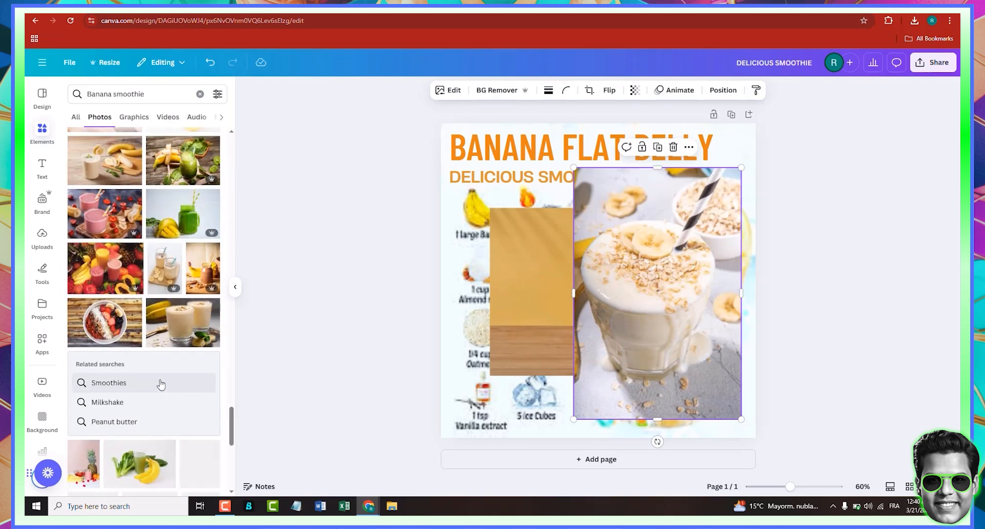
{"action": "scroll", "coordinate": [163, 379], "scroll_direction": "down", "scroll_amount": 3}
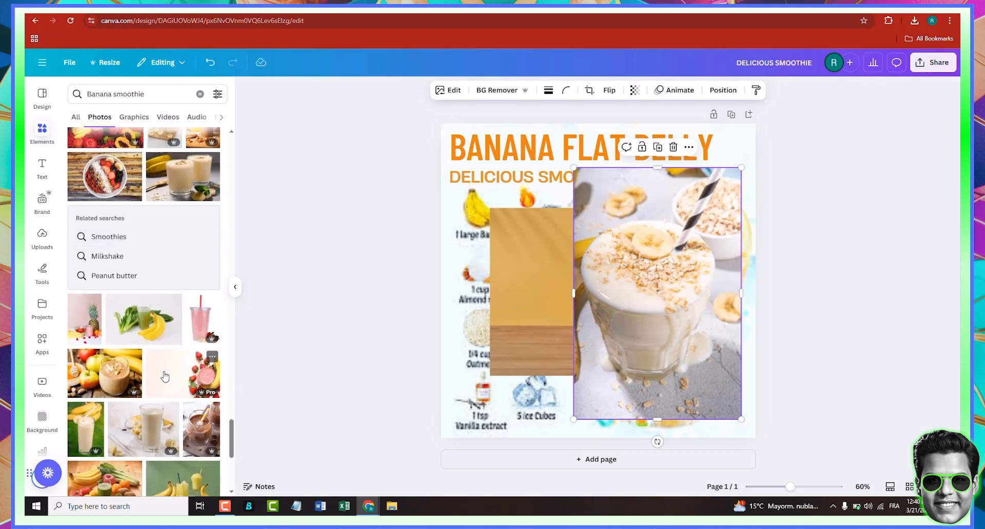
{"action": "scroll", "coordinate": [164, 377], "scroll_direction": "down", "scroll_amount": 5}
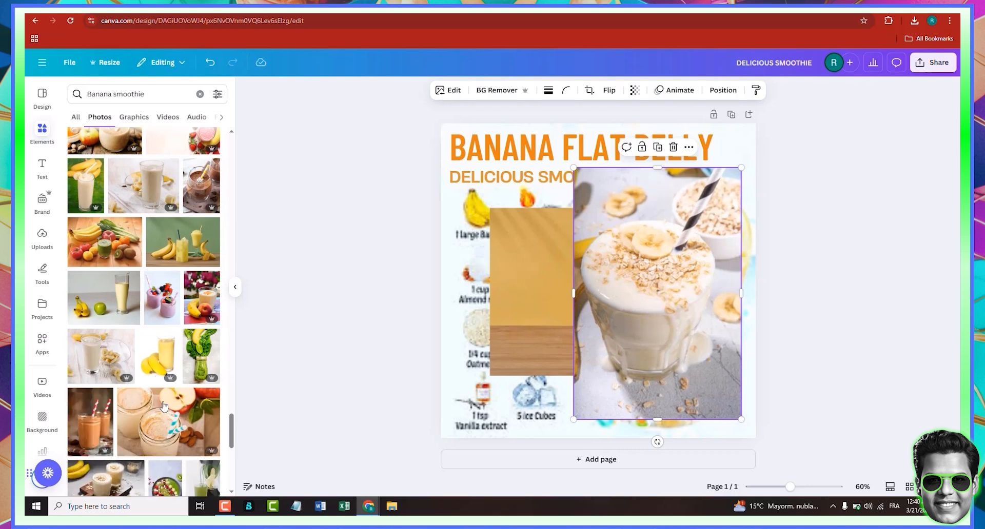
- Add the photo of a yellow smoothie glass with bananas and delete the oat smoothie photo
{"action": "left_click", "coordinate": [164, 376]}
{"action": "left_click_drag", "start_coordinate": [625, 317], "coordinate": [514, 385]}
{"action": "left_click", "coordinate": [681, 353]}
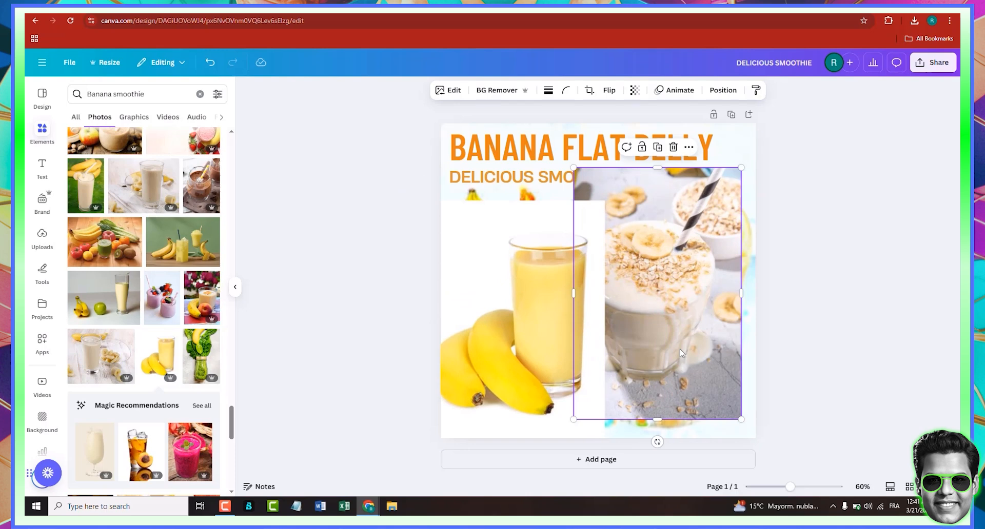
{"action": "key", "text": "Delete"}
- Delete the earlier glass-beside-banana photo and move the new glass-with-bananas photo to the canvas's right side
{"action": "left_click_drag", "start_coordinate": [672, 332], "coordinate": [702, 321]}
{"action": "left_click", "coordinate": [502, 363]}
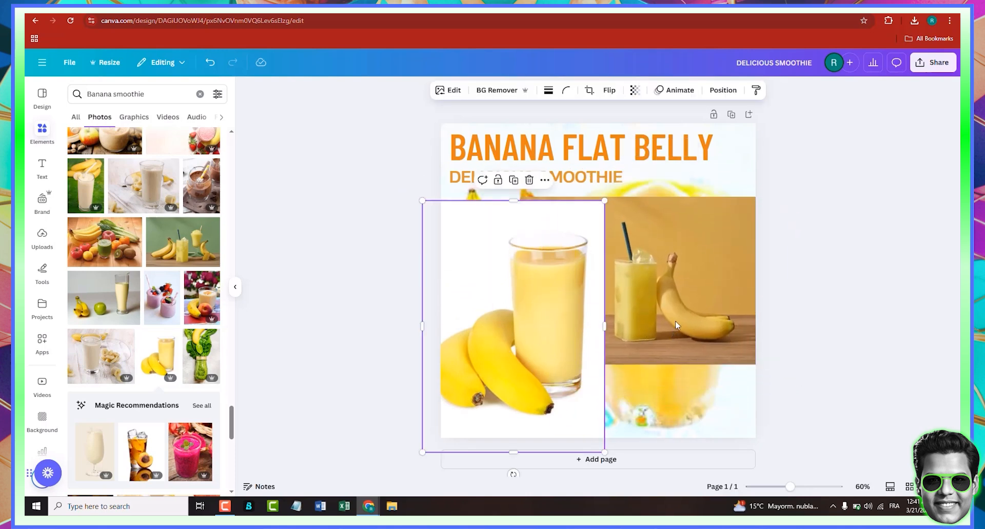
{"action": "left_click", "coordinate": [675, 321]}
{"action": "key", "text": "Delete"}
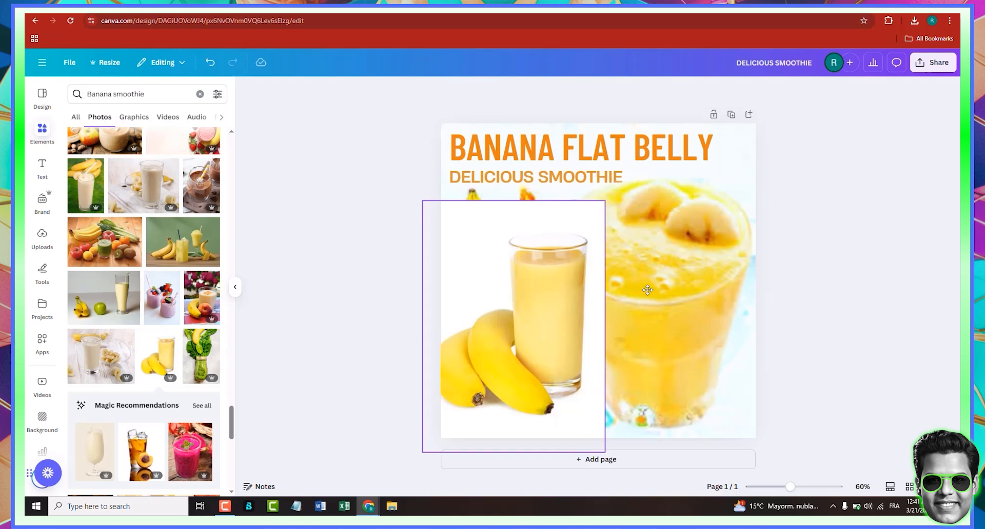
{"action": "left_click_drag", "start_coordinate": [500, 312], "coordinate": [647, 289]}
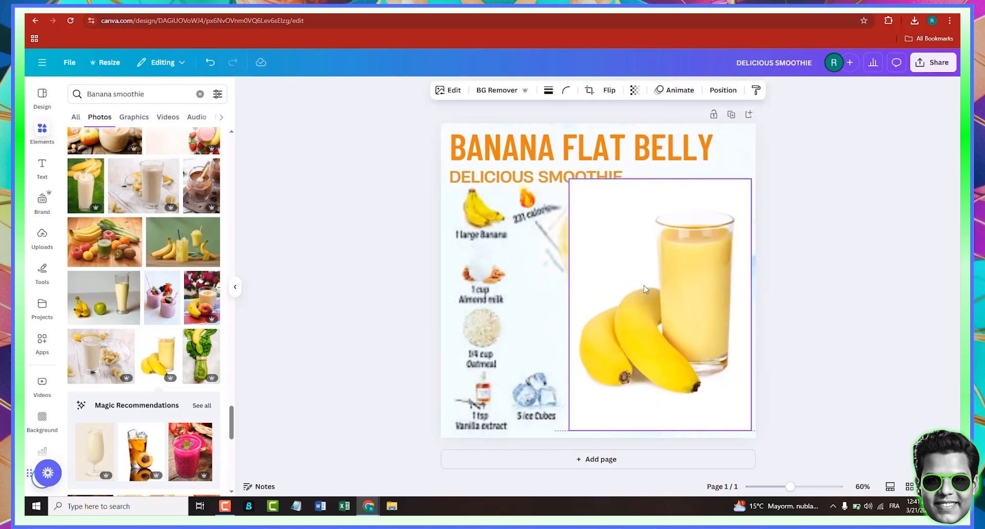
- Remove the background of the glass-with-bananas photo and try flipping it horizontally
{"action": "left_click", "coordinate": [522, 92]}
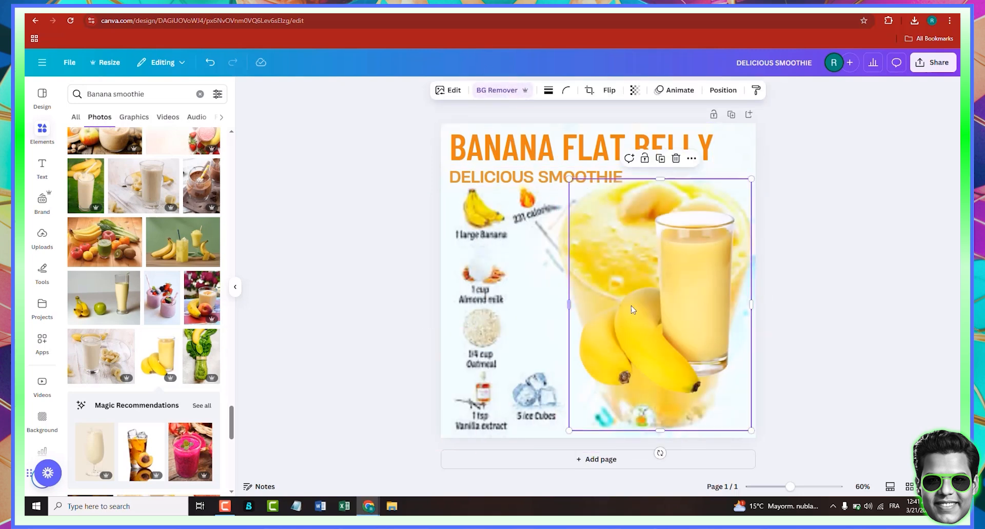
{"action": "left_click", "coordinate": [610, 91]}
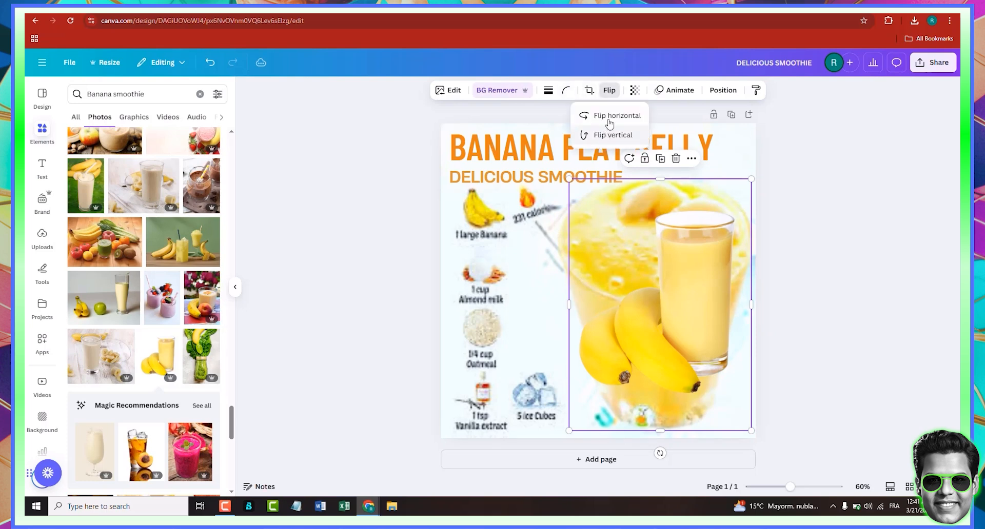
{"action": "left_click", "coordinate": [609, 117]}
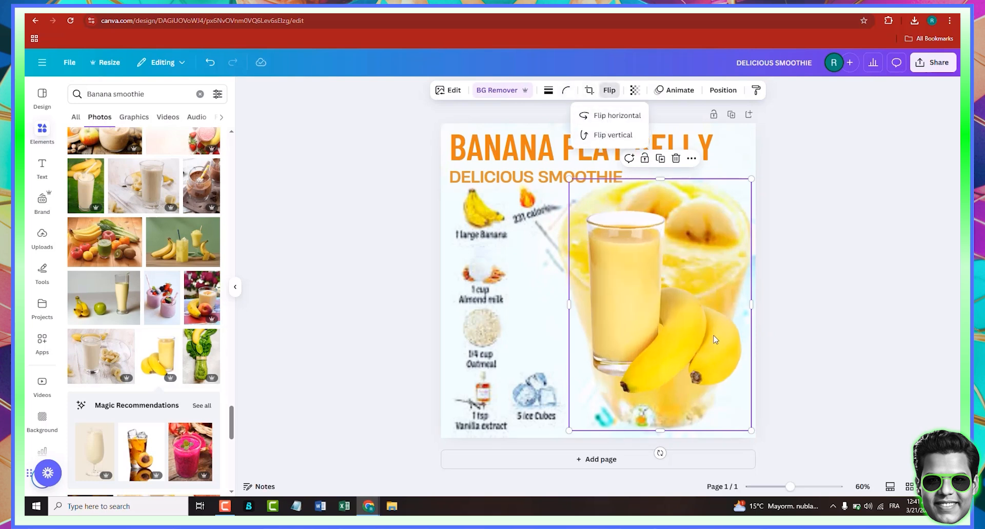
{"action": "left_click", "coordinate": [618, 115]}
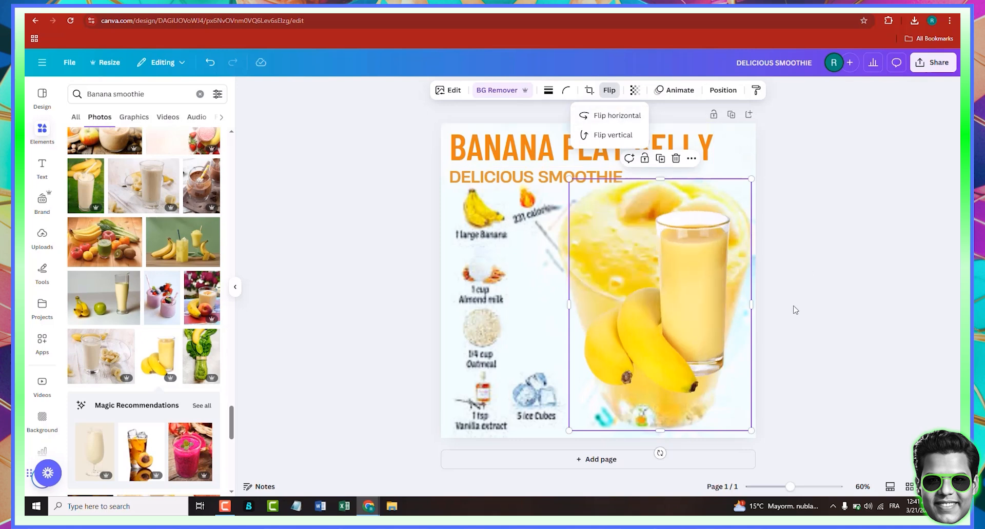
{"action": "left_click", "coordinate": [749, 279]}
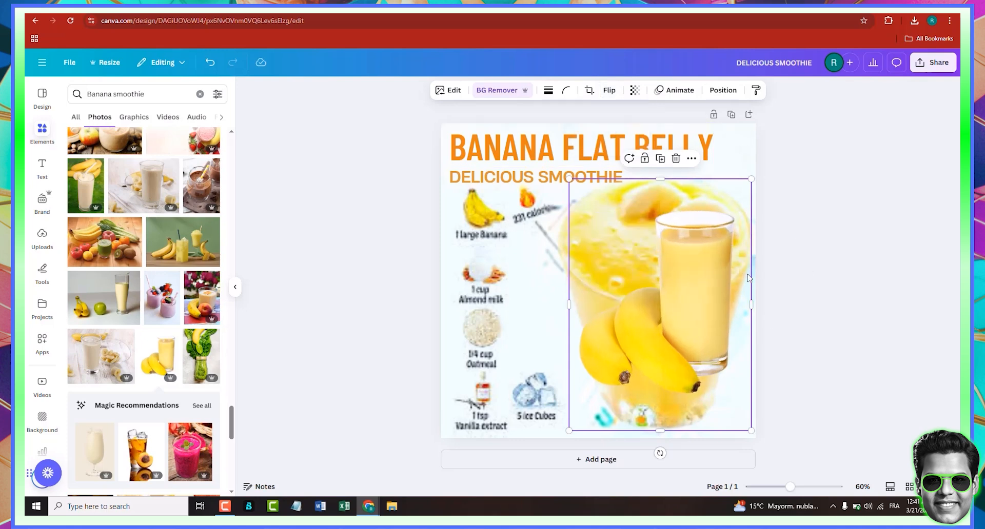
{"action": "key", "text": "Delete"}
{"action": "left_click", "coordinate": [210, 62]}
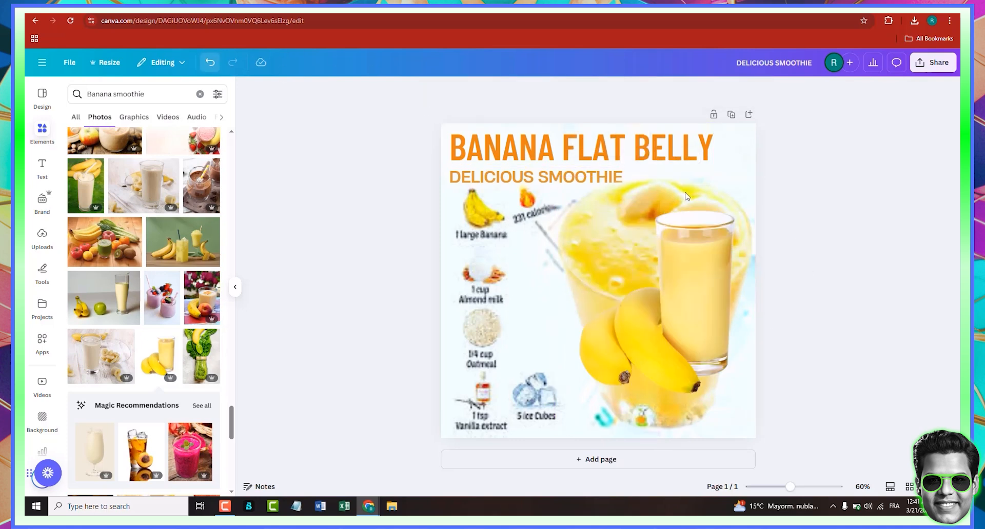
- Delete the large blurred smoothie glass element sitting behind the new photo
{"action": "left_click", "coordinate": [563, 228]}
{"action": "key", "text": "Delete"}
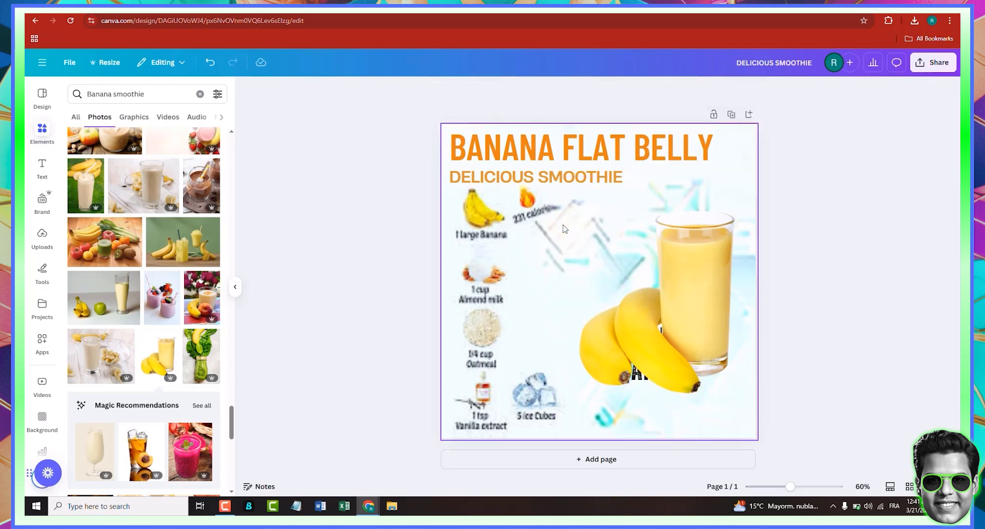
{"action": "left_click", "coordinate": [549, 255]}
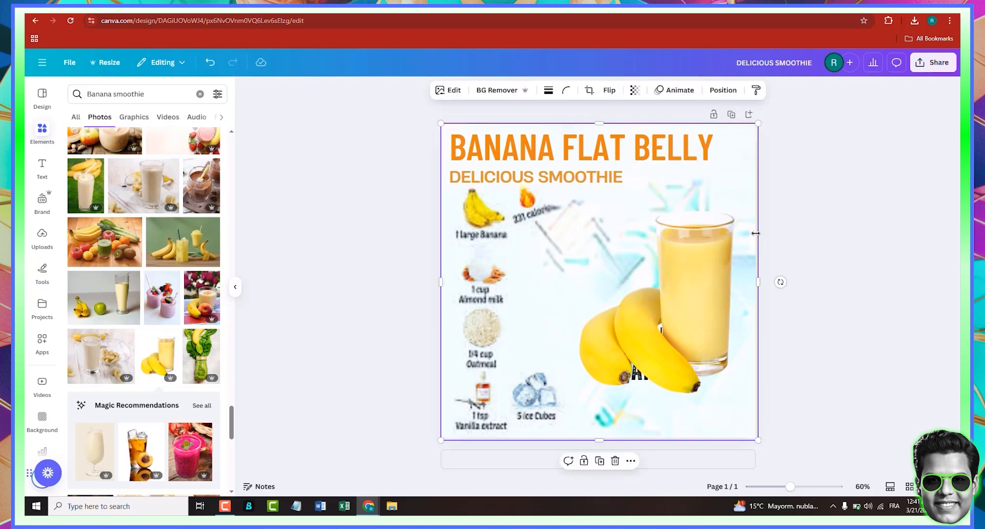
{"action": "left_click_drag", "start_coordinate": [710, 230], "coordinate": [588, 234]}
{"action": "left_click", "coordinate": [726, 231]}
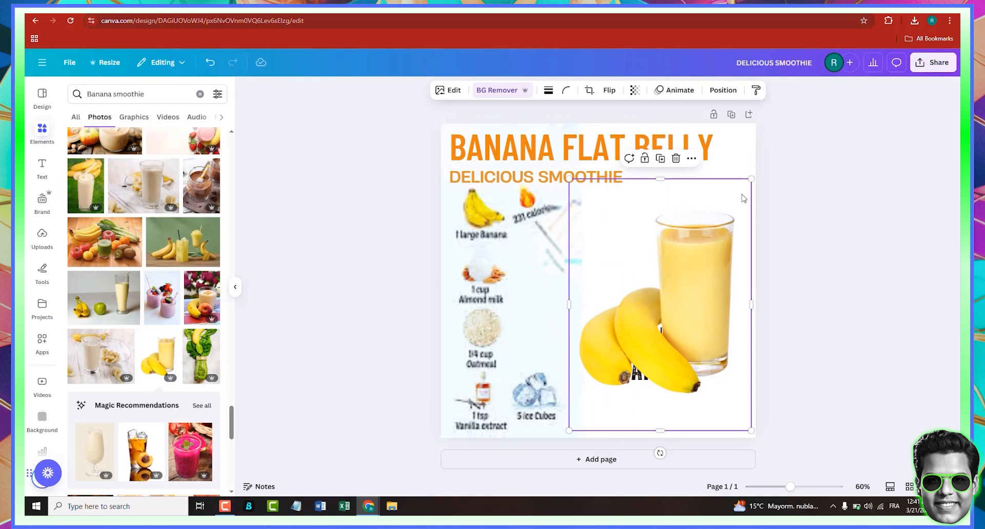
- Enlarge the glass-with-bananas photo slightly and shift it toward the canvas's lower right
{"action": "left_click_drag", "start_coordinate": [753, 176], "coordinate": [775, 147]}
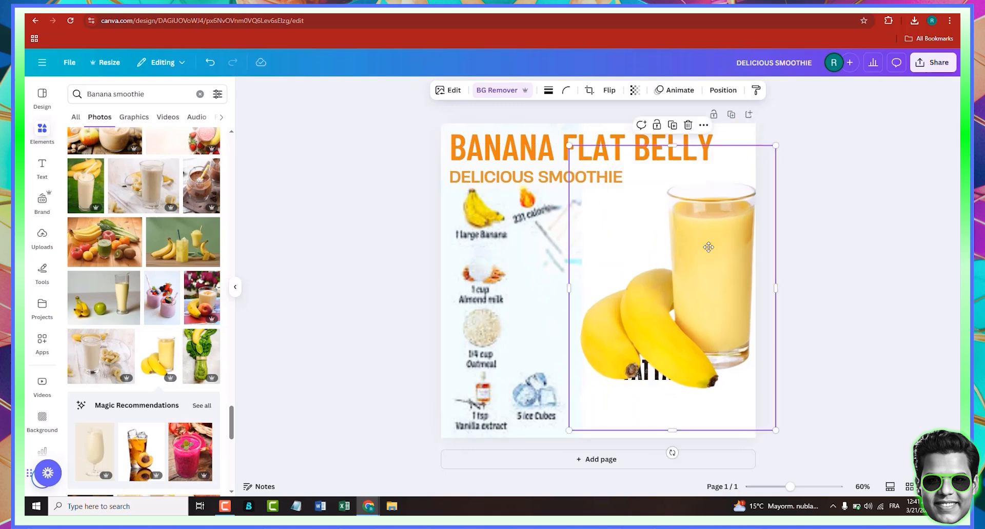
{"action": "left_click_drag", "start_coordinate": [730, 241], "coordinate": [707, 247]}
{"action": "left_click", "coordinate": [761, 272]}
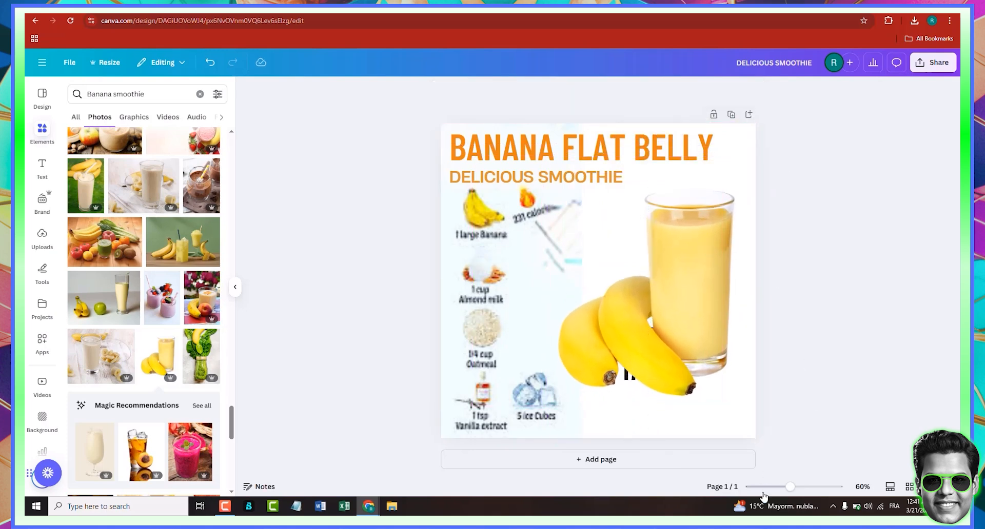
- Search photos for Banana, add a banana bunch photo, and shrink it over the 1 large Banana ingredient icon
{"action": "left_click_drag", "start_coordinate": [791, 486], "coordinate": [803, 487]}
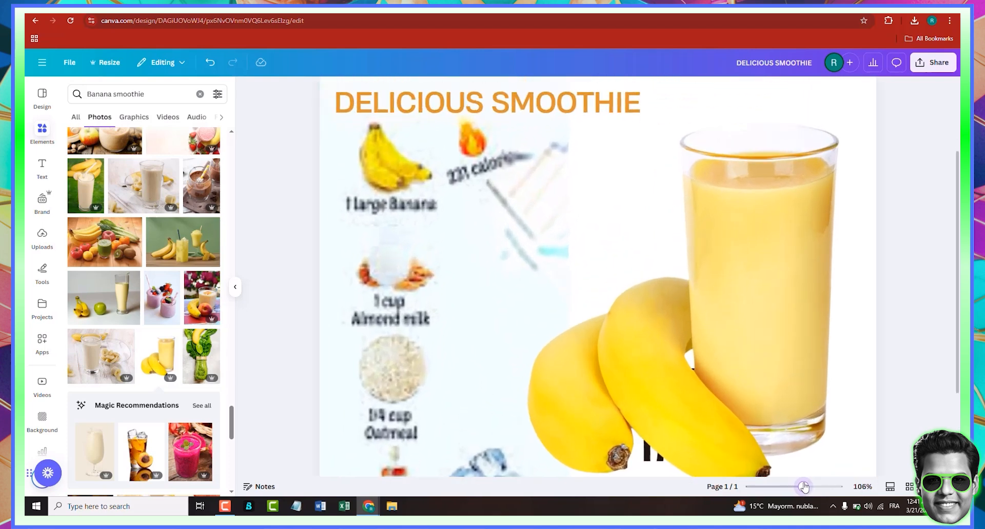
{"action": "scroll", "coordinate": [429, 238], "scroll_direction": "up", "scroll_amount": 2}
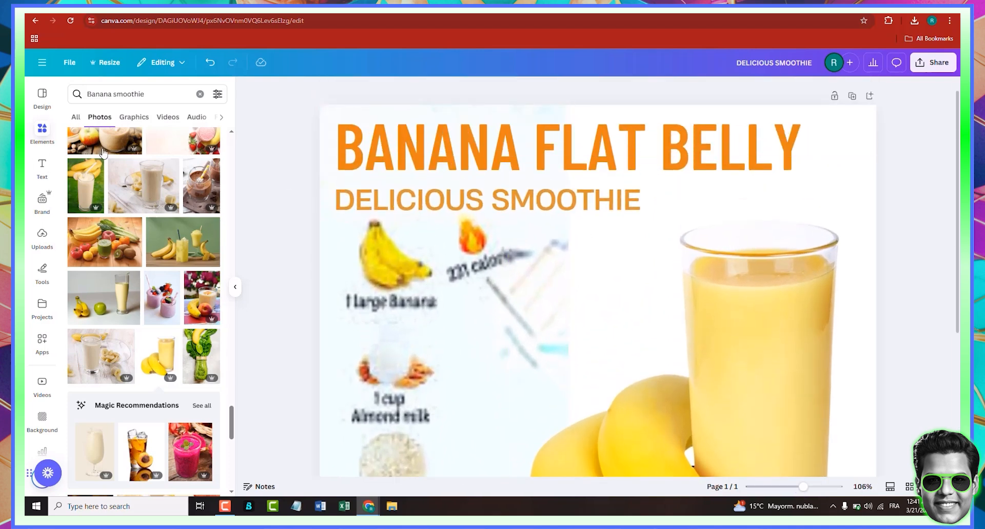
{"action": "double_click", "coordinate": [132, 94]}
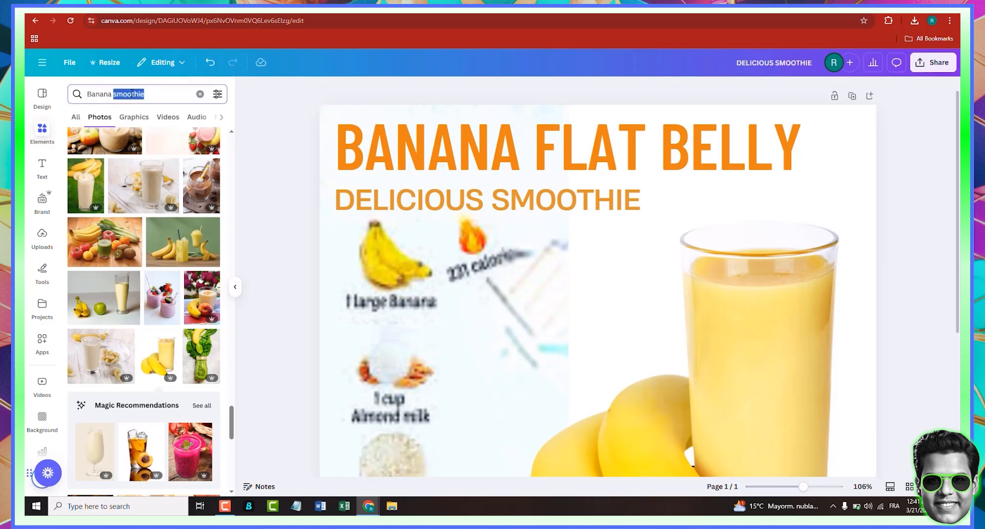
{"action": "key", "text": "BackSpace"}
{"action": "key", "text": "Return"}
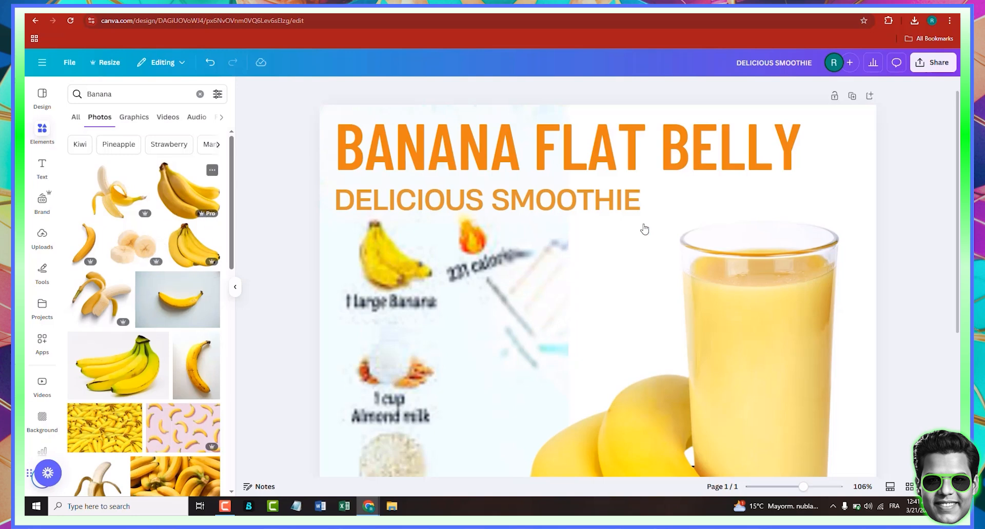
{"action": "left_click_drag", "start_coordinate": [645, 229], "coordinate": [615, 242]}
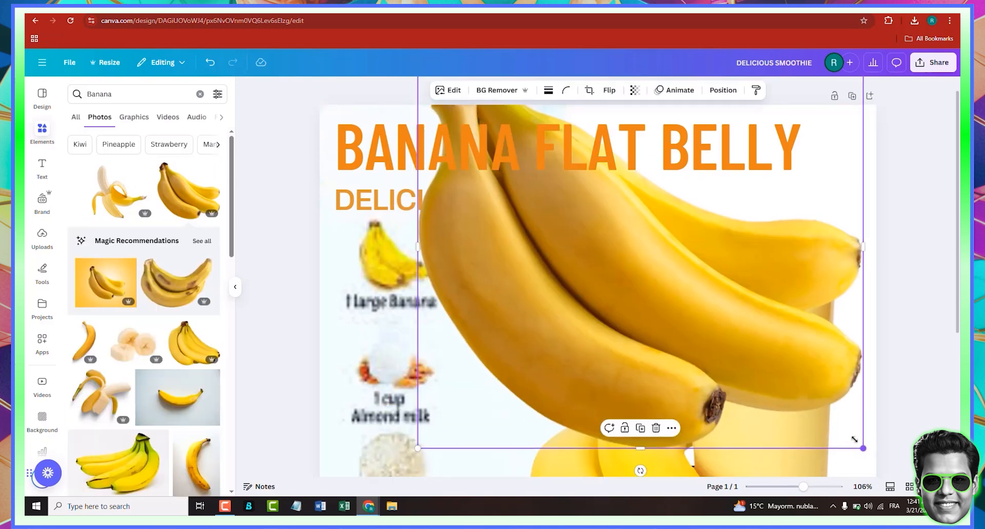
{"action": "left_click_drag", "start_coordinate": [854, 439], "coordinate": [493, 221]}
{"action": "left_click_drag", "start_coordinate": [459, 181], "coordinate": [408, 284]}
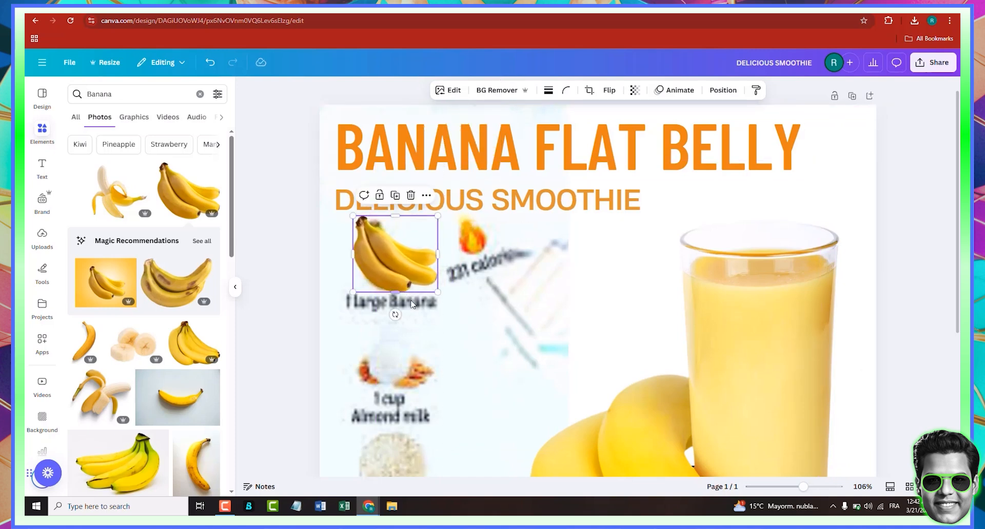
- Search photos for cup almond milk and add the glass of milk with almonds photo to the design
{"action": "double_click", "coordinate": [118, 92]}
{"action": "type", "text": "cup almond"}
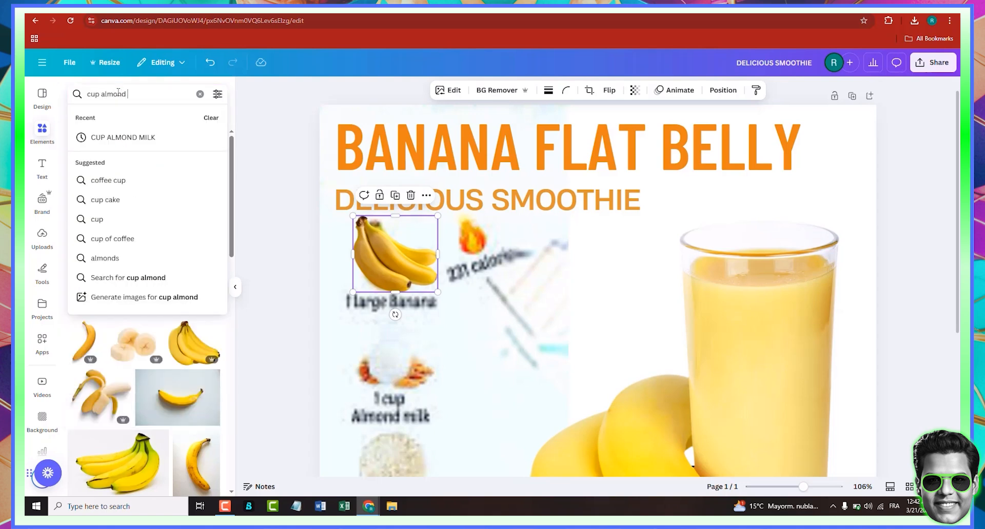
{"action": "type", "text": " milk"}
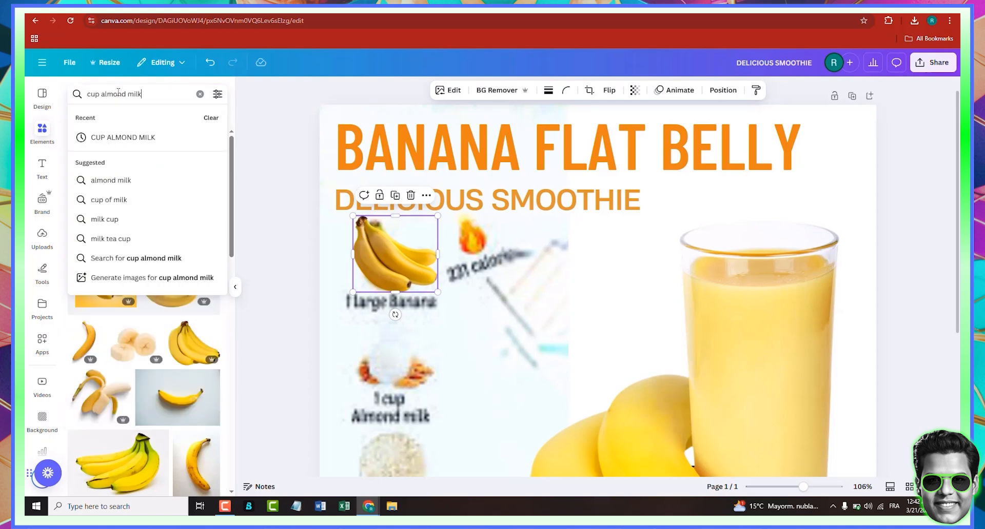
{"action": "key", "text": "Return"}
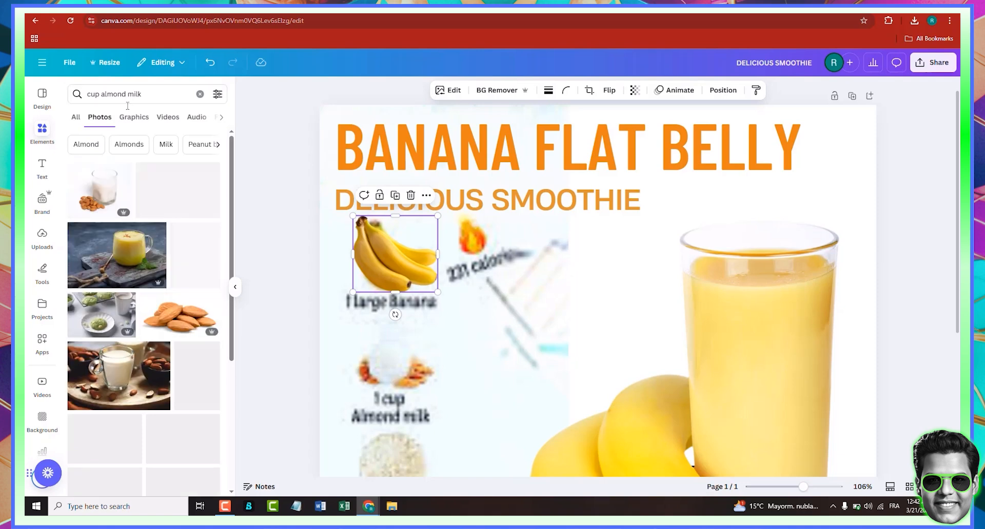
{"action": "left_click", "coordinate": [103, 192]}
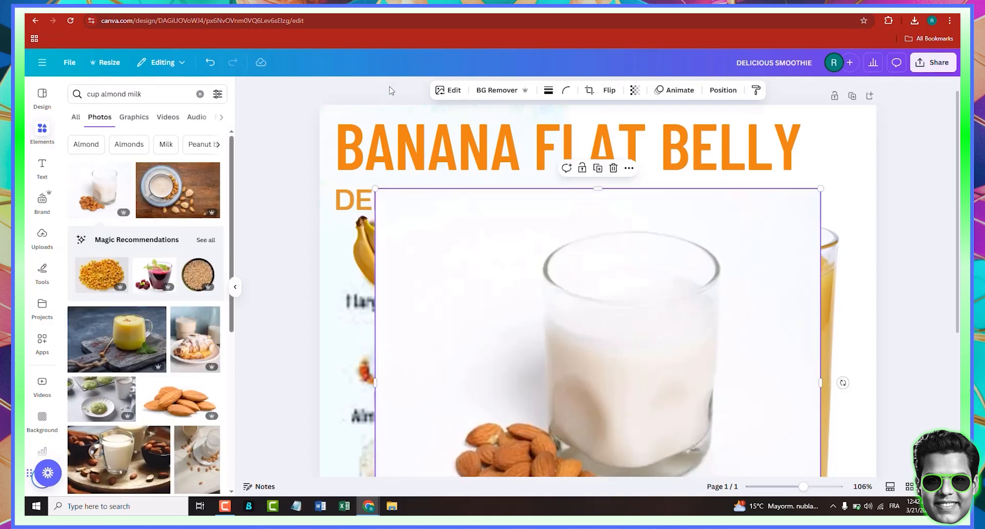
- Remove the almond milk photo's background, then shrink it and place it over the 1 cup Almond milk icon
{"action": "left_click", "coordinate": [505, 92]}
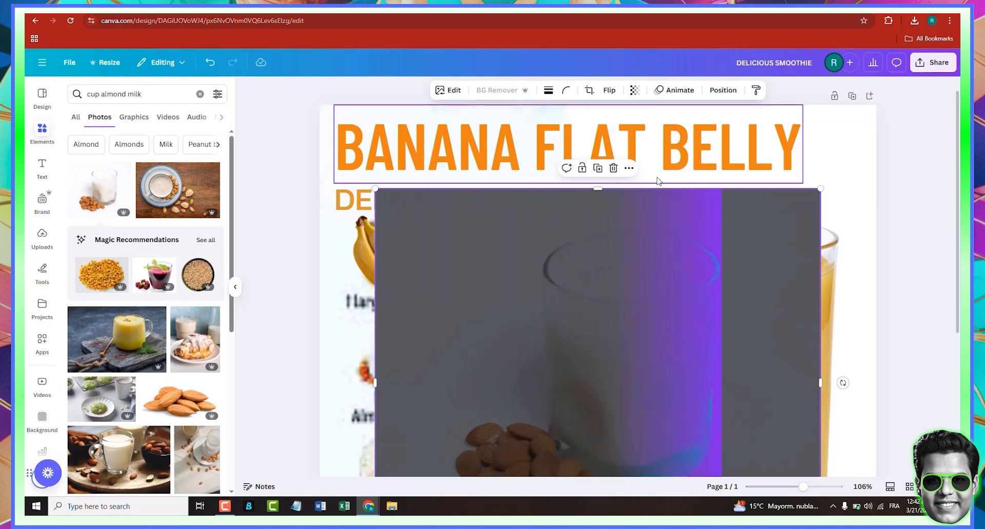
{"action": "scroll", "coordinate": [539, 226], "scroll_direction": "down", "scroll_amount": 3}
{"action": "scroll", "coordinate": [822, 446], "scroll_direction": "down", "scroll_amount": 3}
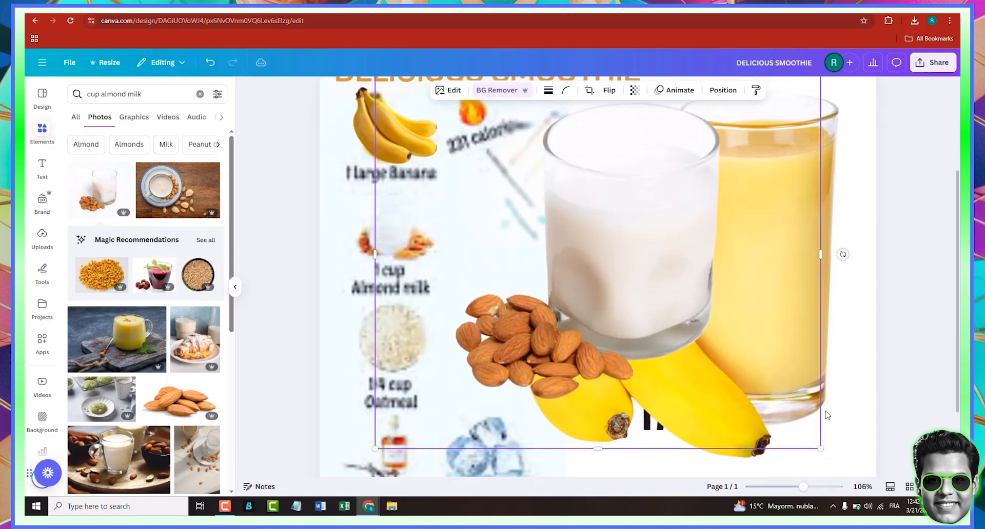
{"action": "left_click_drag", "start_coordinate": [820, 246], "coordinate": [642, 248]}
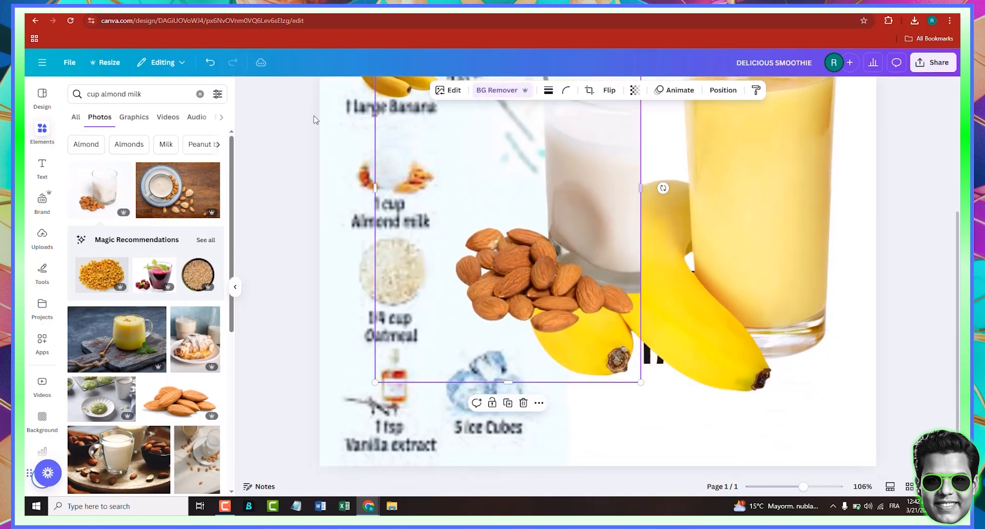
{"action": "left_click", "coordinate": [220, 64]}
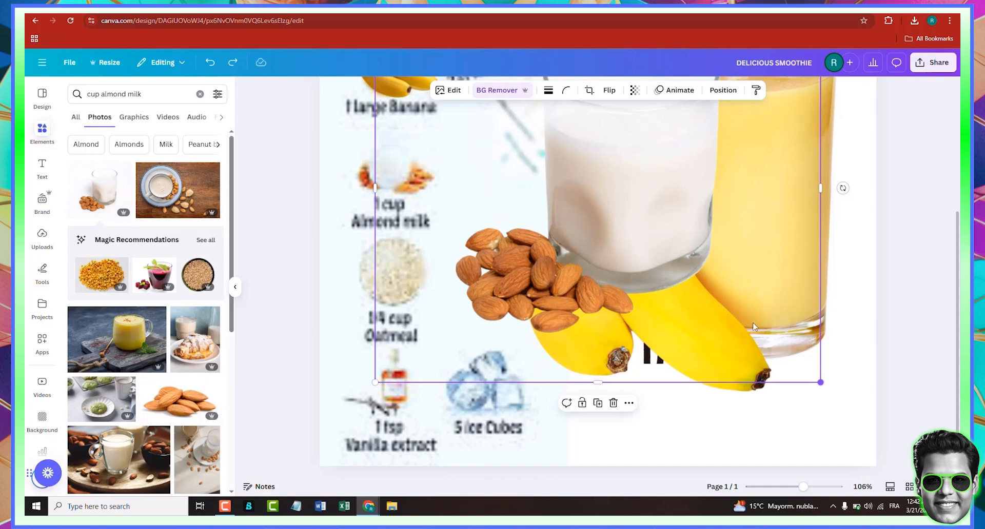
{"action": "left_click_drag", "start_coordinate": [754, 326], "coordinate": [535, 215]}
{"action": "scroll", "coordinate": [604, 271], "scroll_direction": "up", "scroll_amount": 3}
{"action": "left_click_drag", "start_coordinate": [569, 305], "coordinate": [457, 314]}
{"action": "left_click", "coordinate": [545, 388]}
{"action": "left_click", "coordinate": [496, 349]}
{"action": "left_click_drag", "start_coordinate": [440, 277], "coordinate": [432, 342]}
{"action": "scroll", "coordinate": [450, 356], "scroll_direction": "down", "scroll_amount": 1}
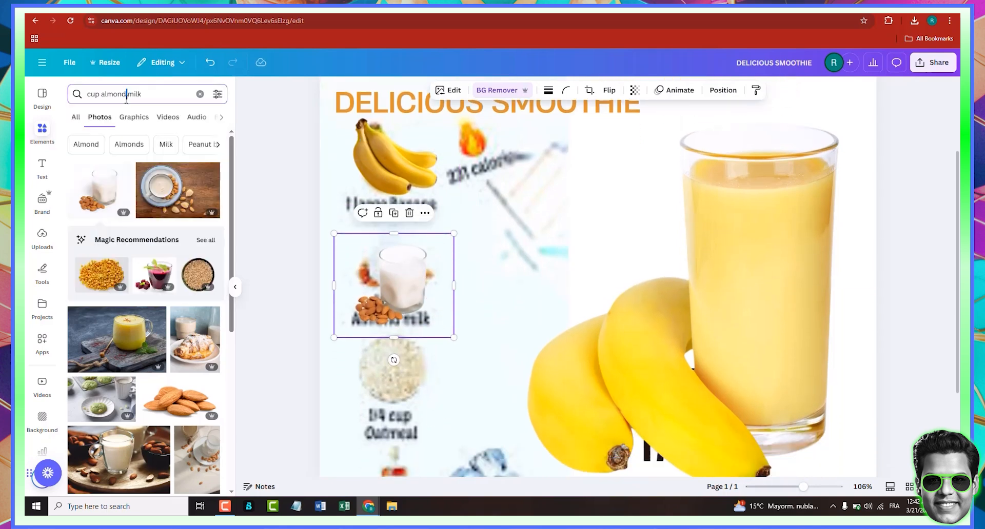
- Search photos for oatmeal and add the pile of oat flakes photo to the design
{"action": "triple_click", "coordinate": [126, 98]}
{"action": "type", "text": "oatmeal"}
{"action": "key", "text": "Return"}
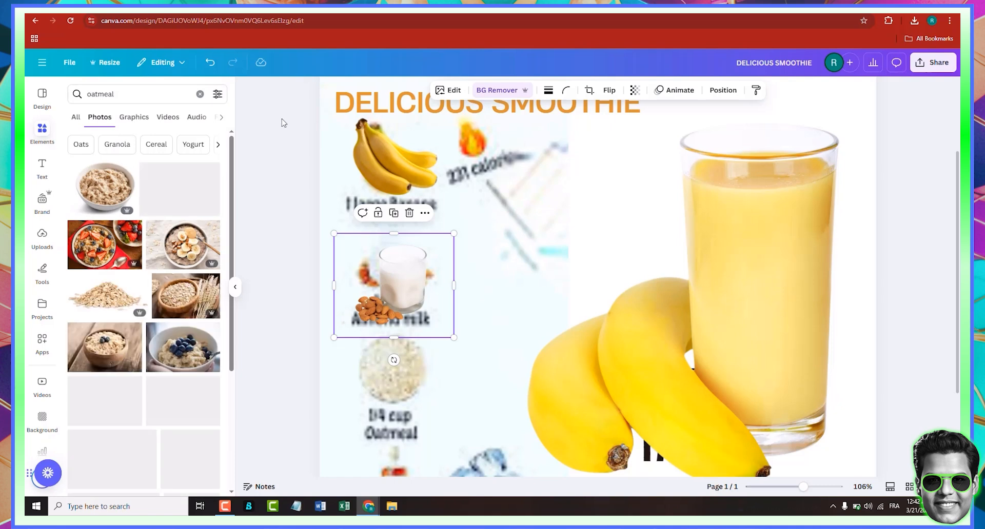
{"action": "left_click", "coordinate": [108, 300]}
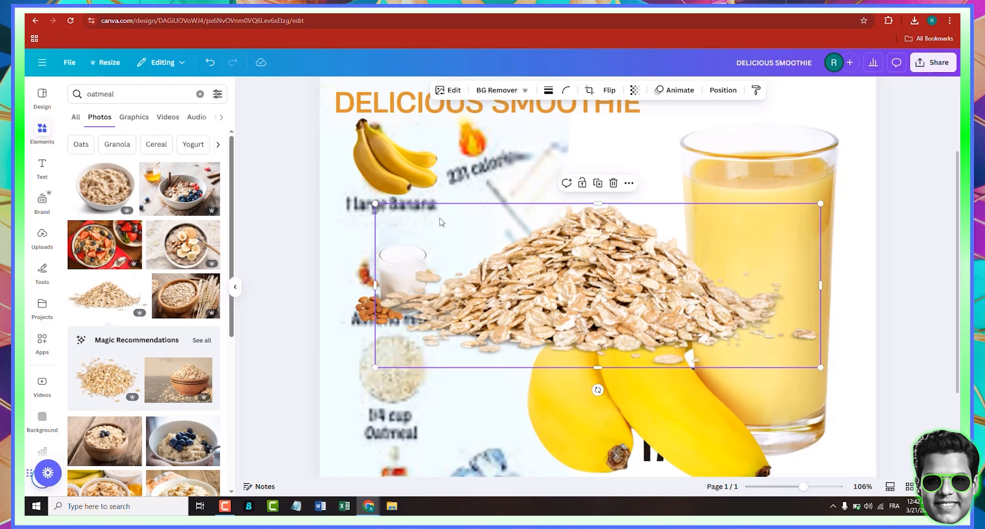
- Remove the oat flakes photo's background and shrink it over the 1/4 cup Oatmeal icon
{"action": "left_click", "coordinate": [493, 92]}
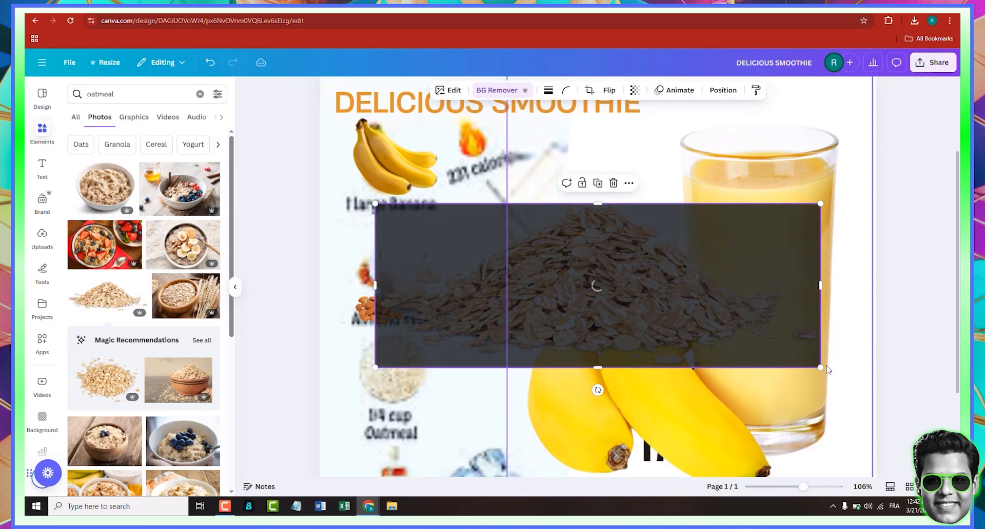
{"action": "left_click_drag", "start_coordinate": [820, 368], "coordinate": [487, 399]}
{"action": "left_click_drag", "start_coordinate": [423, 384], "coordinate": [412, 376]}
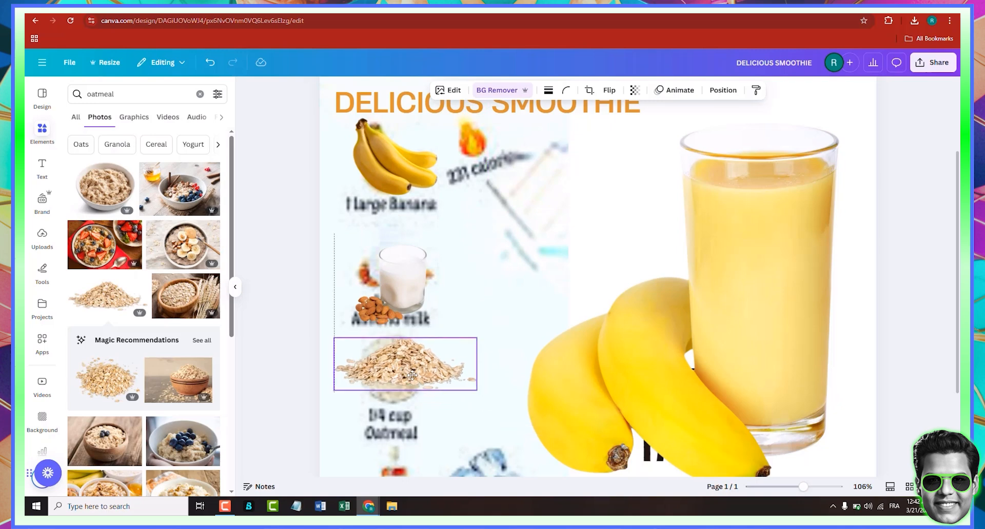
{"action": "scroll", "coordinate": [412, 389], "scroll_direction": "down", "scroll_amount": 3}
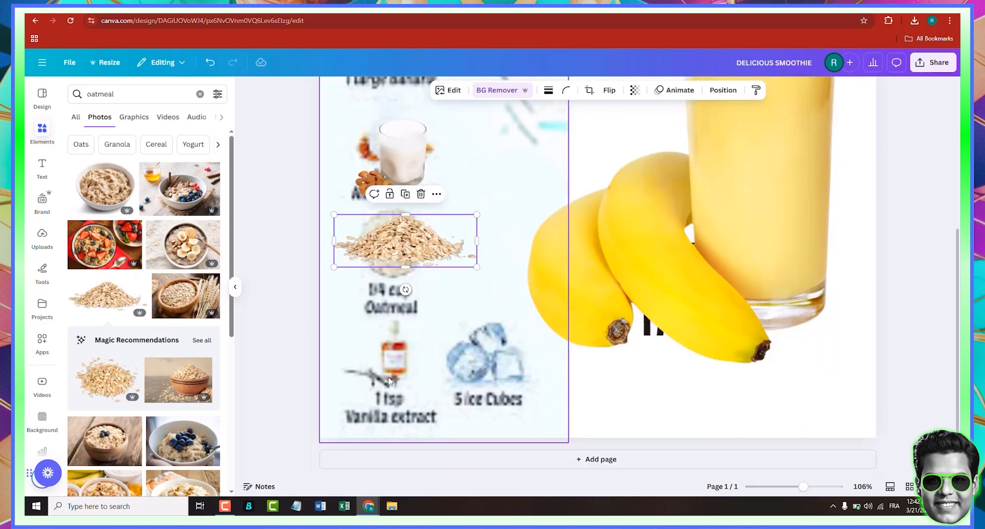
{"action": "left_click", "coordinate": [418, 415]}
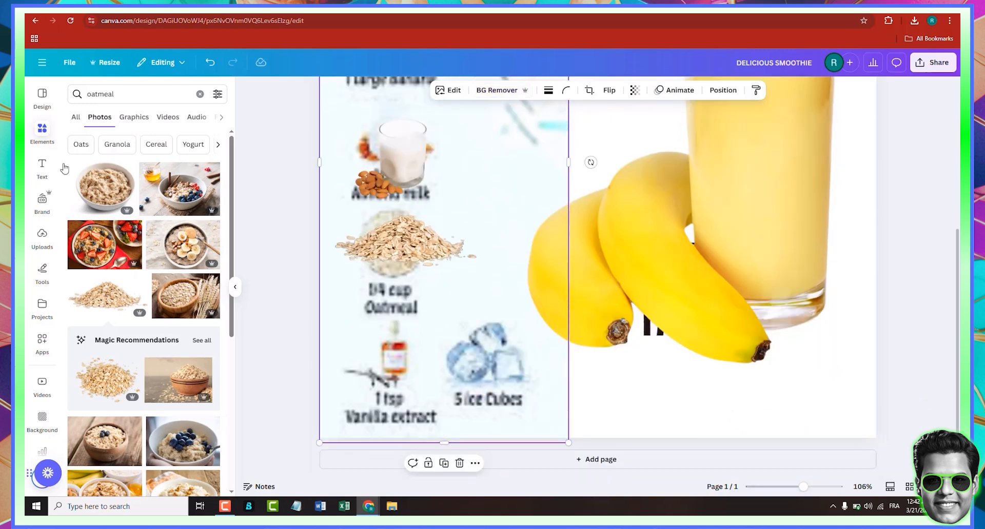
- Search photos for vanilla extract and add the vanilla bottle with pods photo
{"action": "left_click", "coordinate": [105, 97]}
{"action": "double_click", "coordinate": [105, 97]}
{"action": "type", "text": "v"}
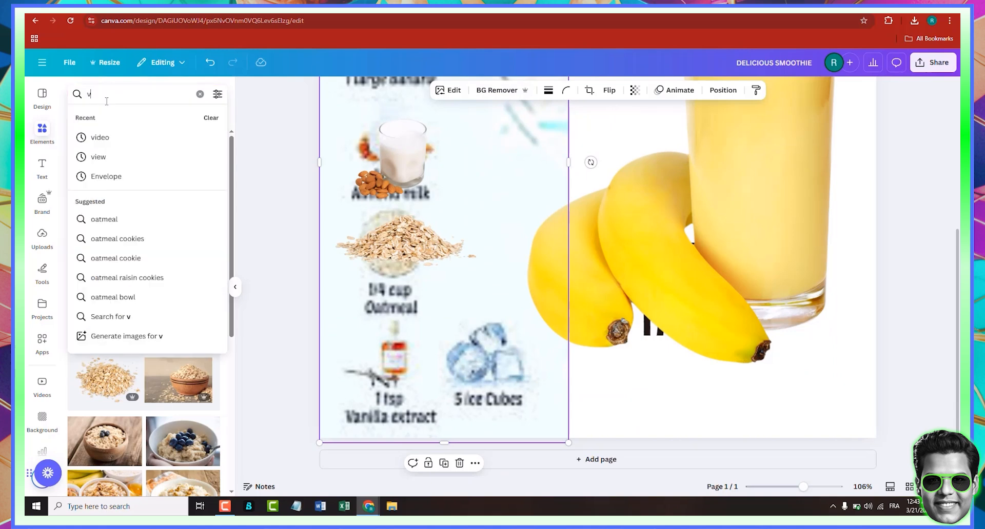
{"action": "type", "text": "anilla extract"}
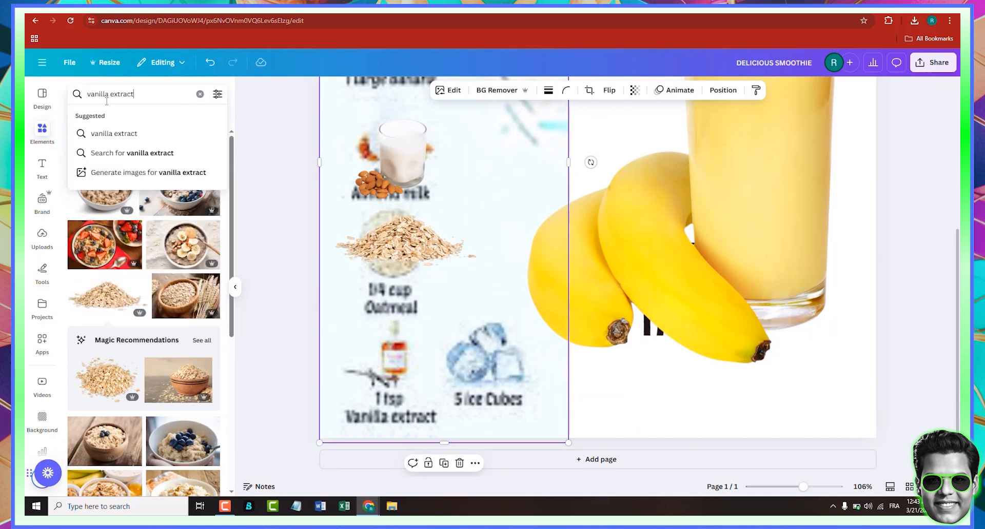
{"action": "key", "text": "Return"}
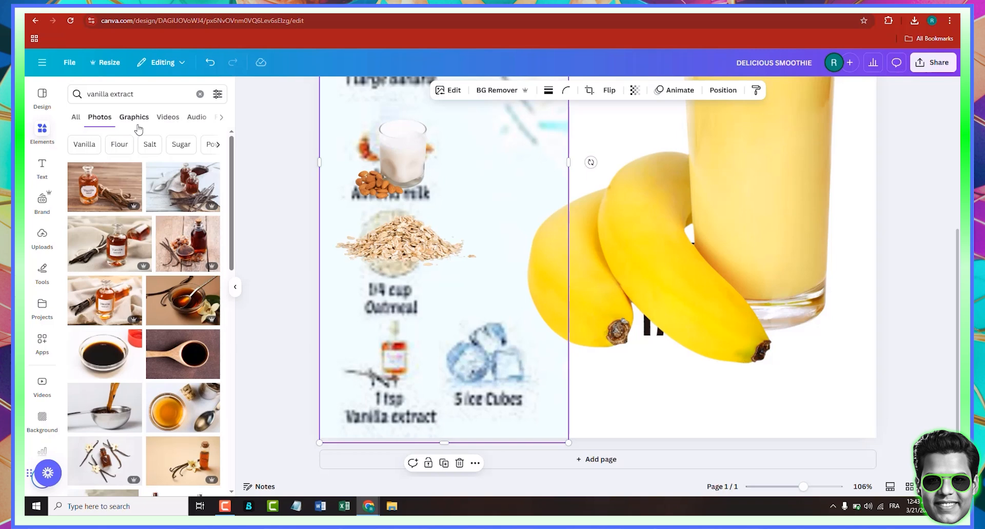
{"action": "scroll", "coordinate": [149, 179], "scroll_direction": "down", "scroll_amount": 3}
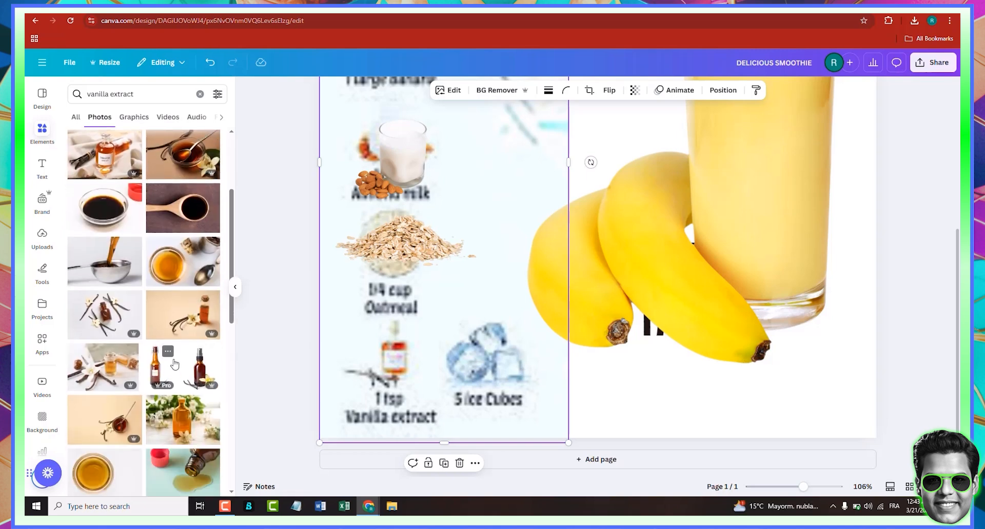
{"action": "left_click", "coordinate": [175, 364]}
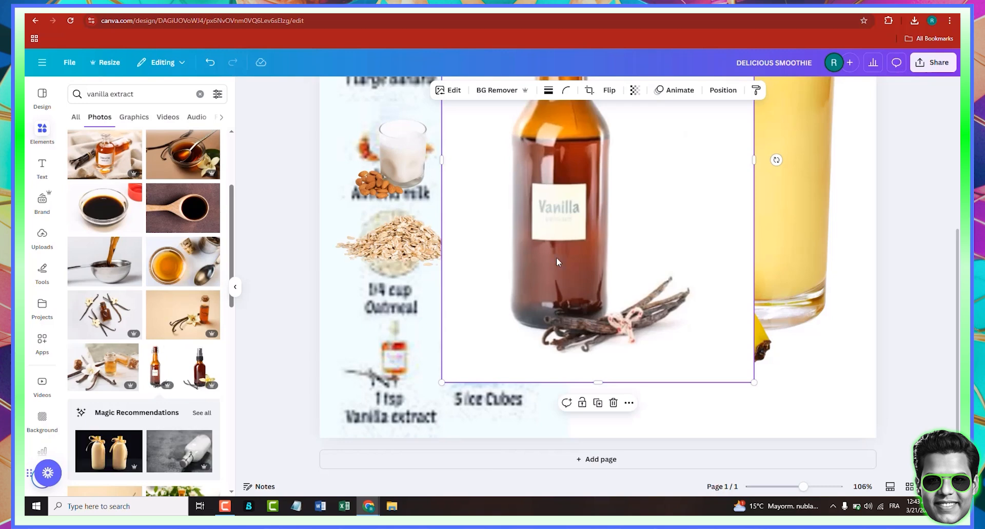
- Remove the vanilla bottle photo's background, then shrink it and place it over the 1 tsp Vanilla extract icon
{"action": "left_click_drag", "start_coordinate": [577, 251], "coordinate": [633, 272]}
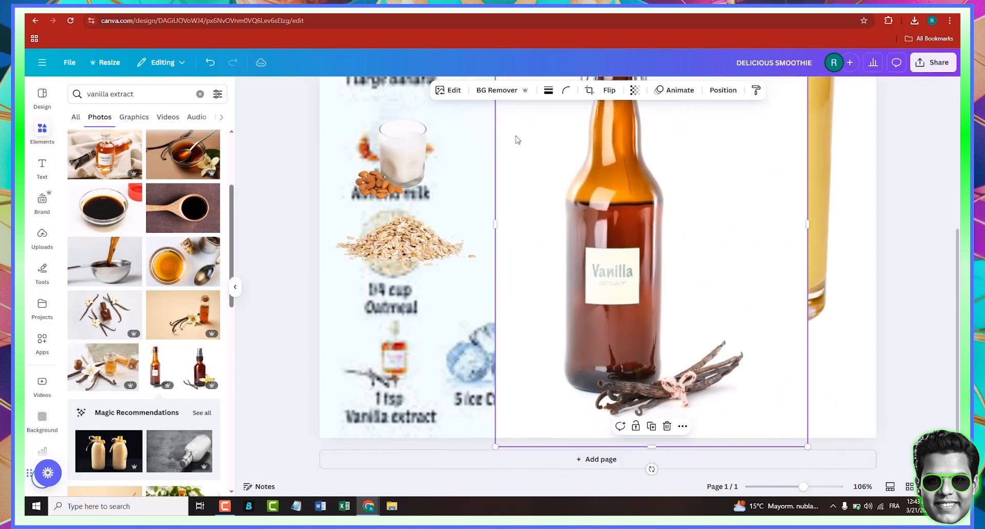
{"action": "left_click", "coordinate": [523, 94]}
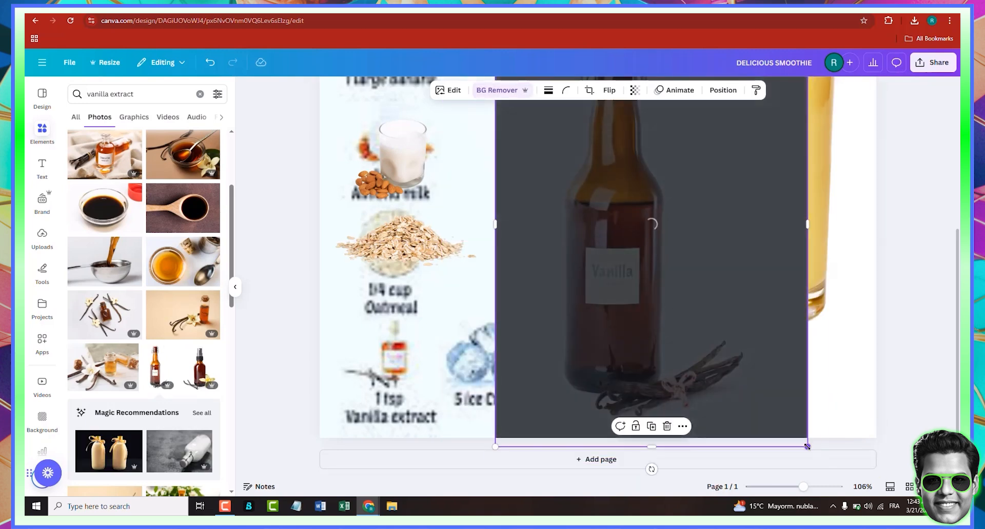
{"action": "left_click_drag", "start_coordinate": [807, 447], "coordinate": [472, 347]}
{"action": "scroll", "coordinate": [601, 196], "scroll_direction": "up", "scroll_amount": 1}
{"action": "left_click_drag", "start_coordinate": [440, 305], "coordinate": [405, 389]}
{"action": "left_click_drag", "start_coordinate": [444, 441], "coordinate": [418, 404]}
{"action": "left_click_drag", "start_coordinate": [395, 374], "coordinate": [406, 418]}
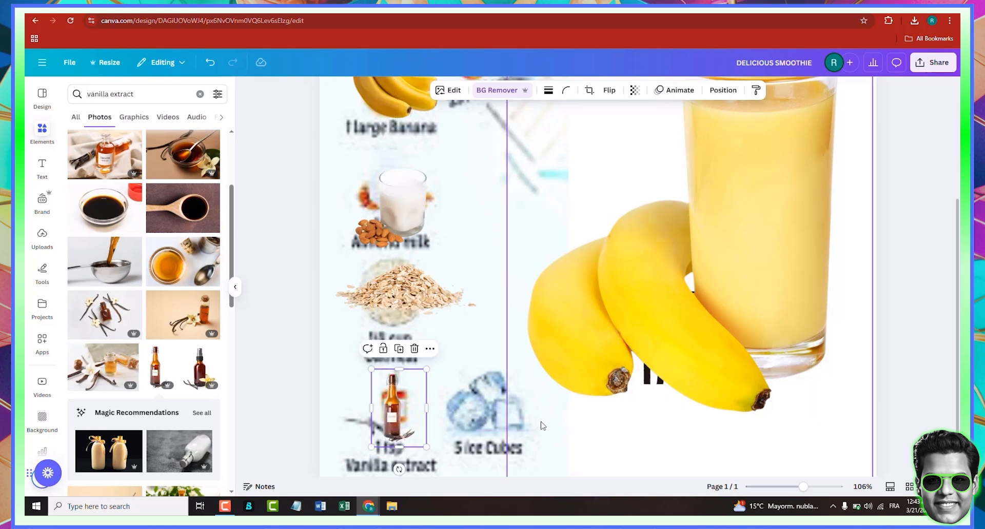
- Search photos for ice cubes and add a stacked ice cubes photo to the design
{"action": "triple_click", "coordinate": [137, 100]}
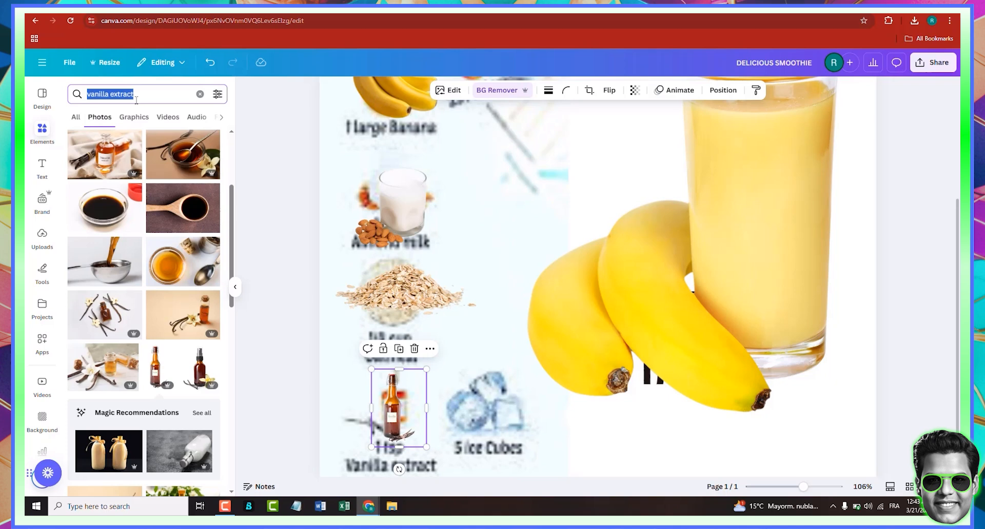
{"action": "type", "text": "ice"}
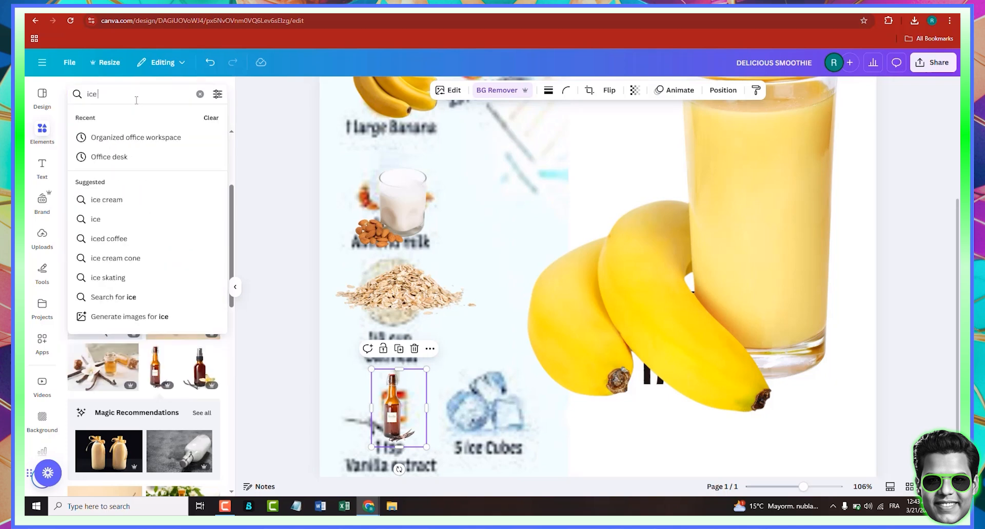
{"action": "type", "text": " cubes"}
{"action": "key", "text": "Return"}
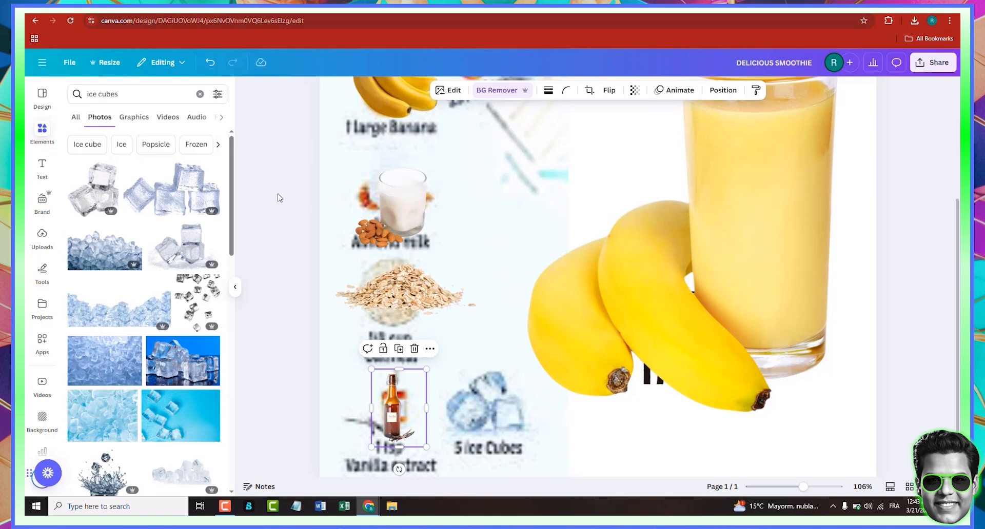
{"action": "left_click", "coordinate": [85, 194]}
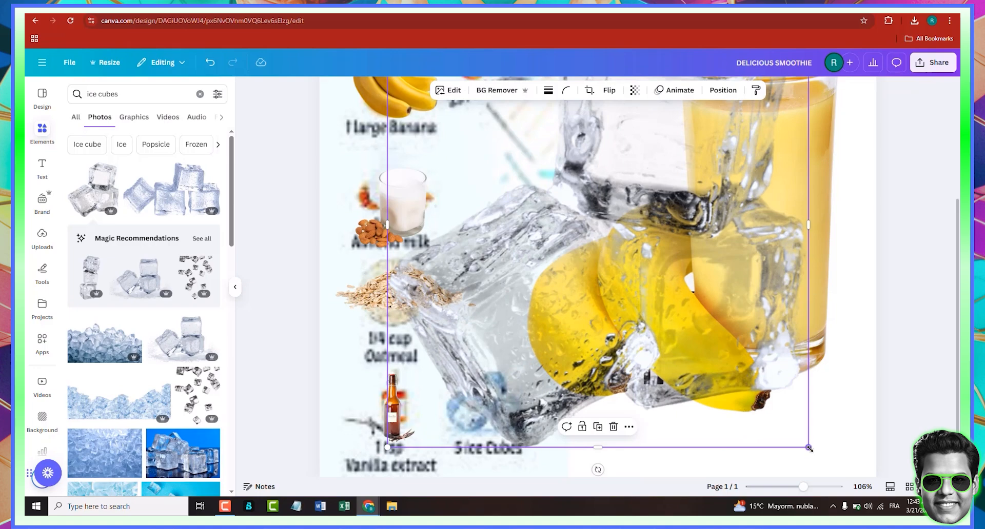
- Shrink the ice cubes photo and place it over the 5 ice Cubes icon
{"action": "left_click_drag", "start_coordinate": [697, 337], "coordinate": [534, 156]}
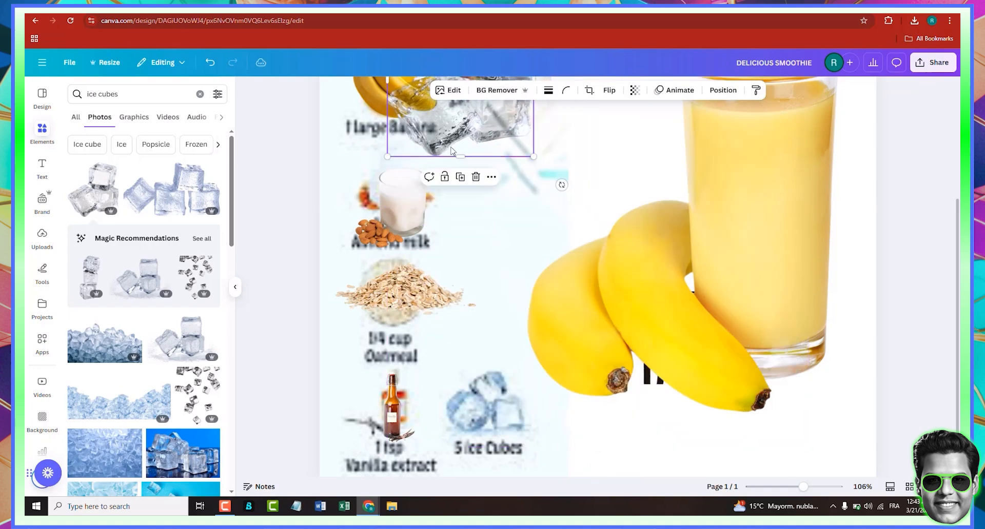
{"action": "left_click_drag", "start_coordinate": [419, 137], "coordinate": [438, 381]}
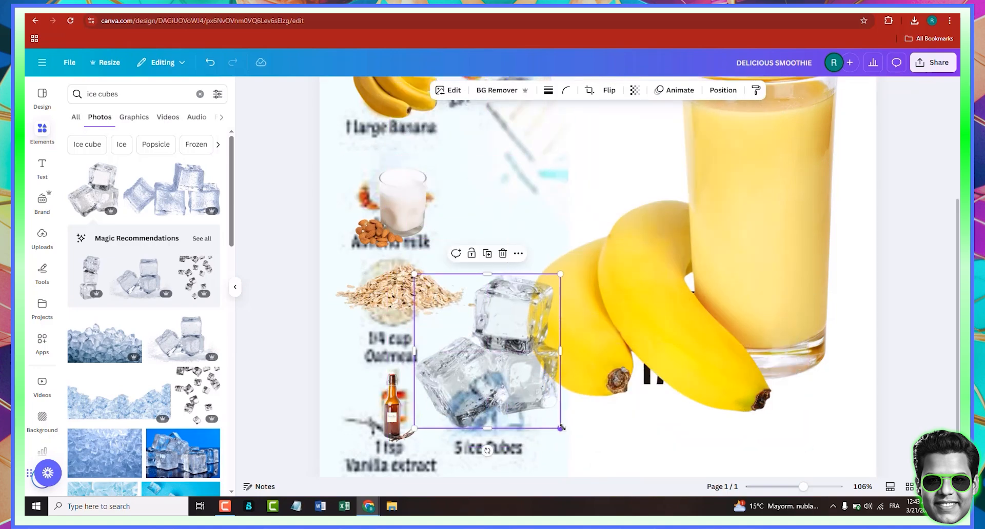
{"action": "left_click_drag", "start_coordinate": [560, 428], "coordinate": [514, 379]}
{"action": "left_click_drag", "start_coordinate": [478, 328], "coordinate": [497, 390]}
{"action": "left_click_drag", "start_coordinate": [532, 439], "coordinate": [522, 432]}
{"action": "left_click_drag", "start_coordinate": [497, 403], "coordinate": [501, 405]}
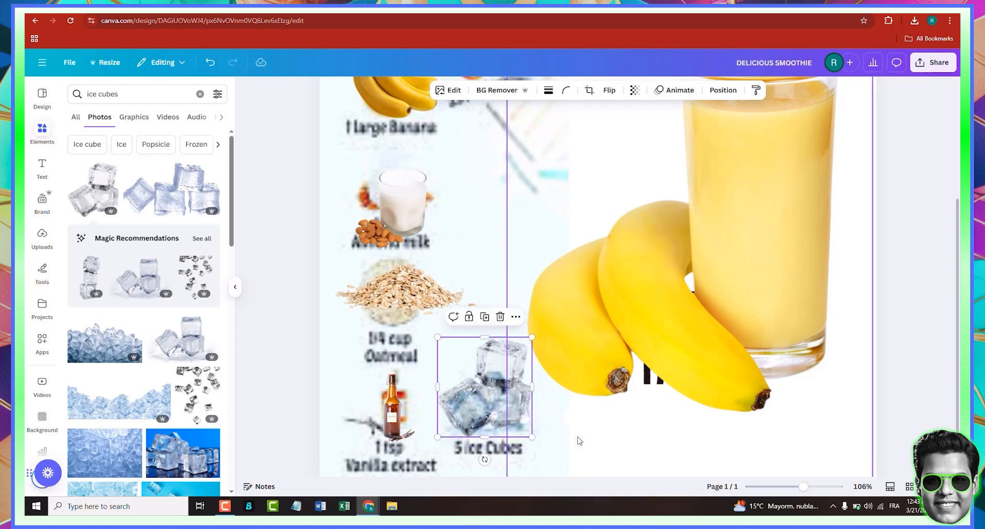
{"action": "left_click", "coordinate": [576, 439]}
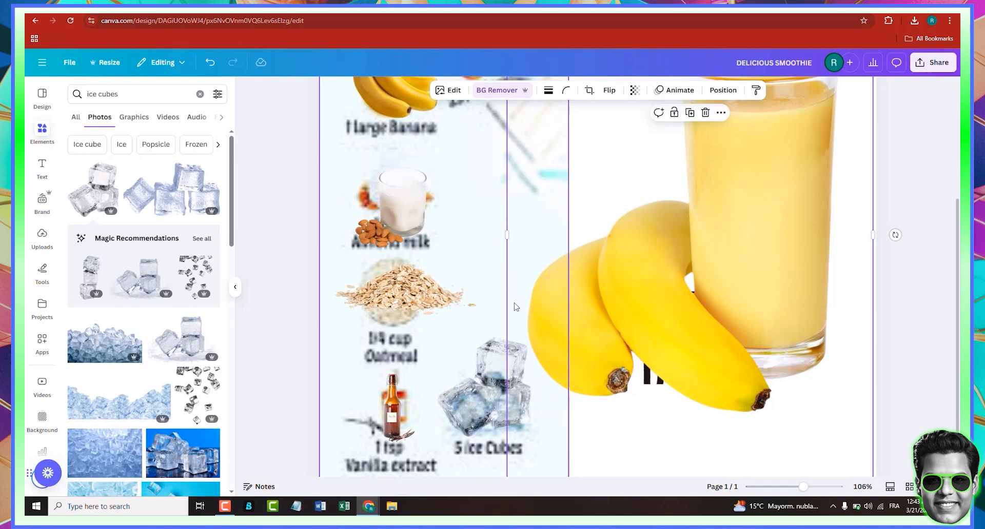
- Add a heading text box to the design and enter the text "1 Sweet Banana"
{"action": "scroll", "coordinate": [586, 417], "scroll_direction": "up", "scroll_amount": 1}
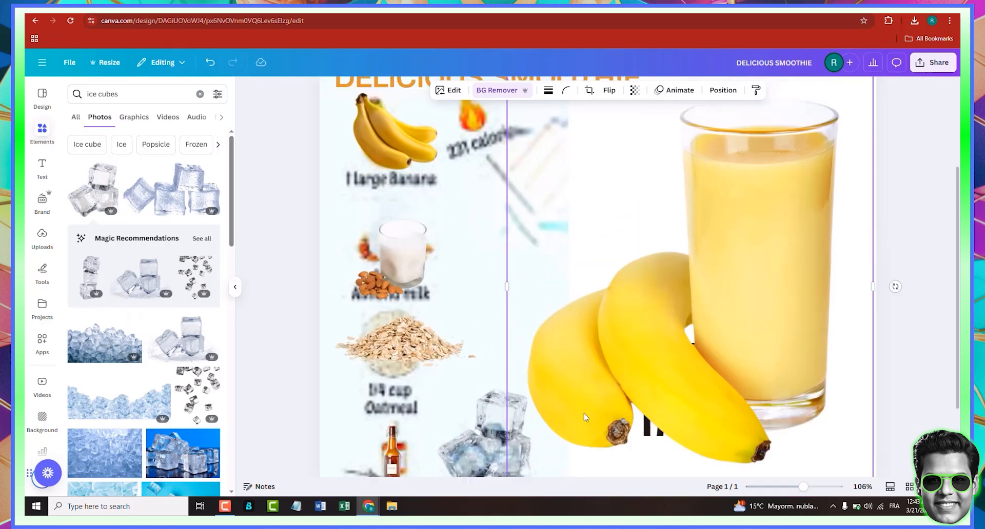
{"action": "scroll", "coordinate": [586, 418], "scroll_direction": "up", "scroll_amount": 2}
{"action": "scroll", "coordinate": [586, 417], "scroll_direction": "down", "scroll_amount": 1}
{"action": "scroll", "coordinate": [586, 417], "scroll_direction": "up", "scroll_amount": 2}
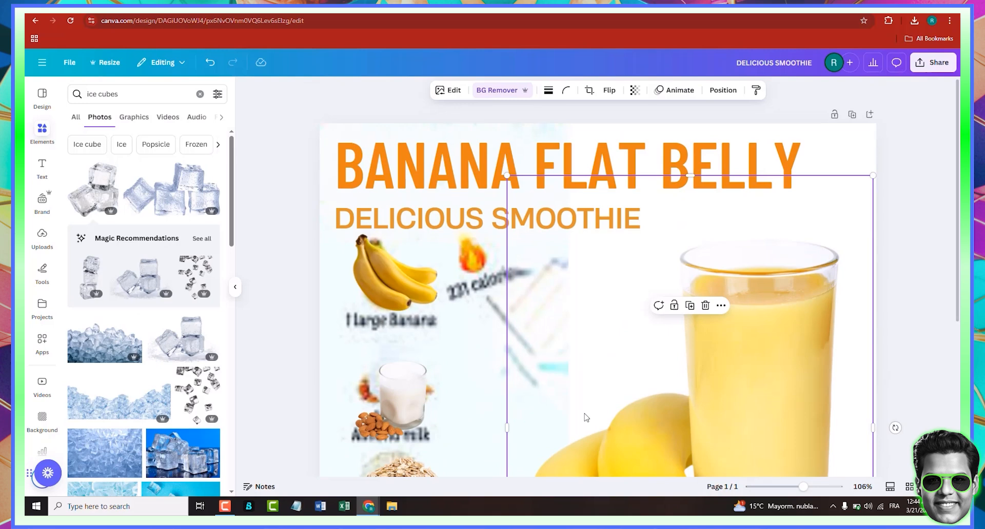
{"action": "scroll", "coordinate": [586, 418], "scroll_direction": "down", "scroll_amount": 4}
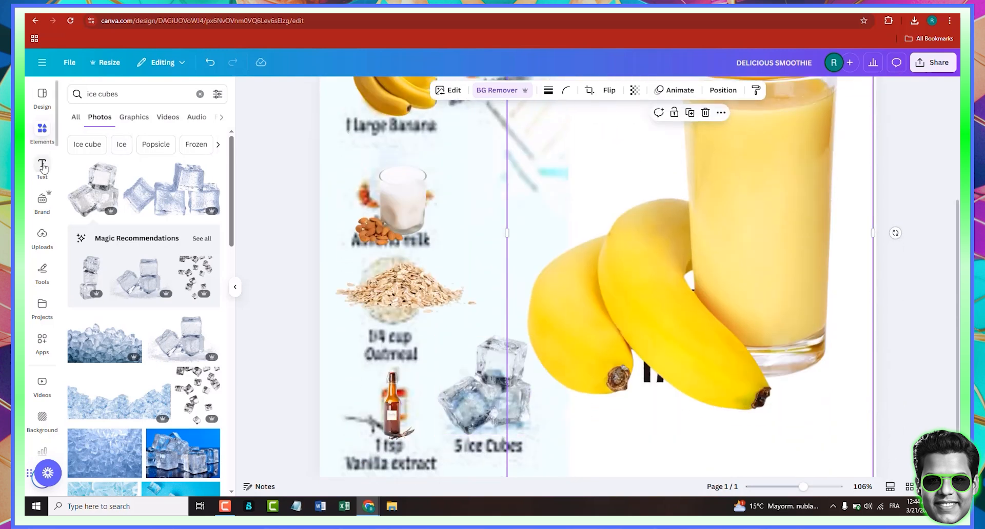
{"action": "left_click", "coordinate": [44, 166]}
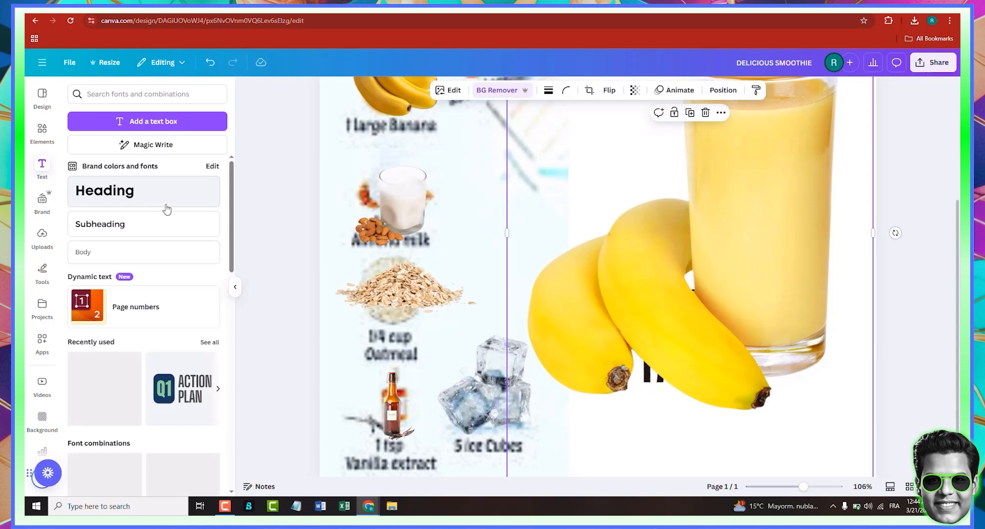
{"action": "left_click", "coordinate": [167, 209]}
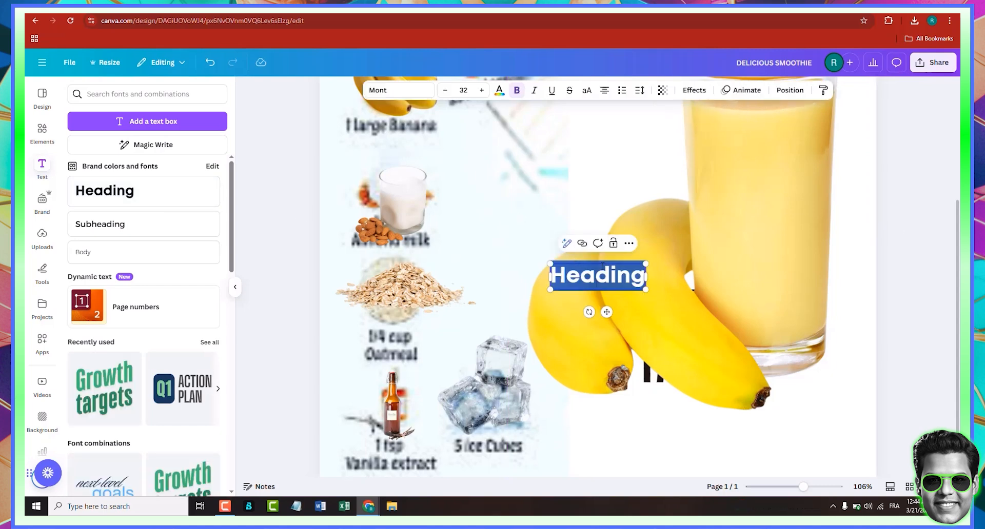
{"action": "type", "text": "1 L"}
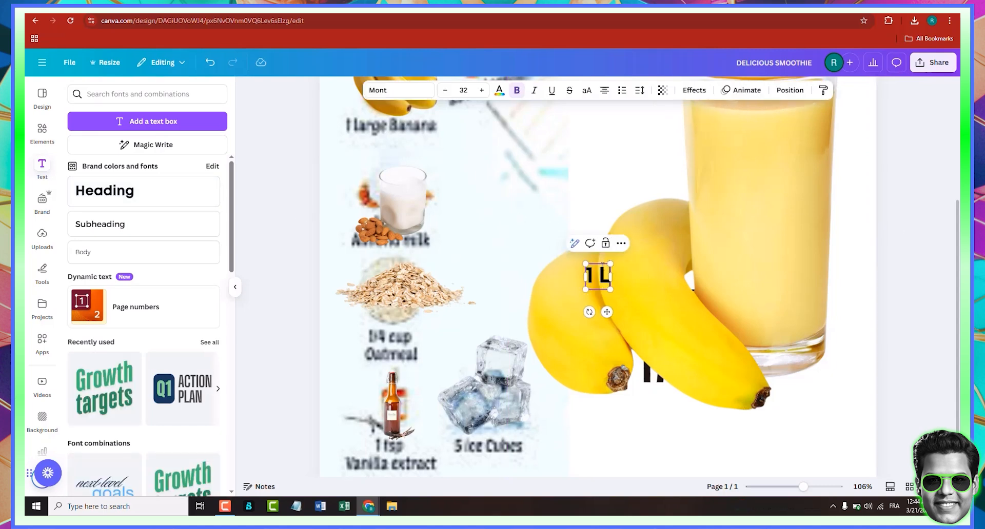
{"action": "type", "text": "arg"}
{"action": "key", "text": "BackSpace"}
{"action": "key", "text": "BackSpace"}
{"action": "key", "text": "BackSpace"}
{"action": "type", "text": "Sweet"}
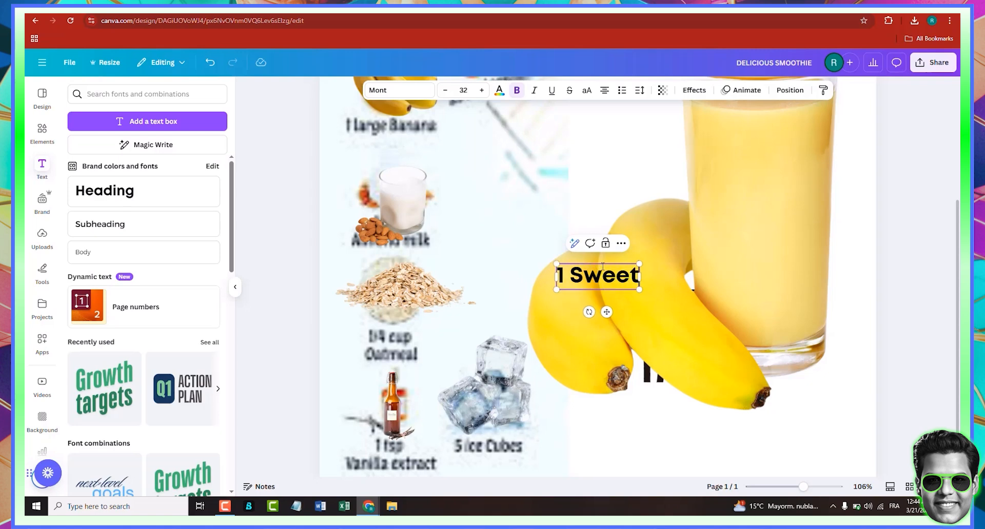
{"action": "type", "text": " Banana"}
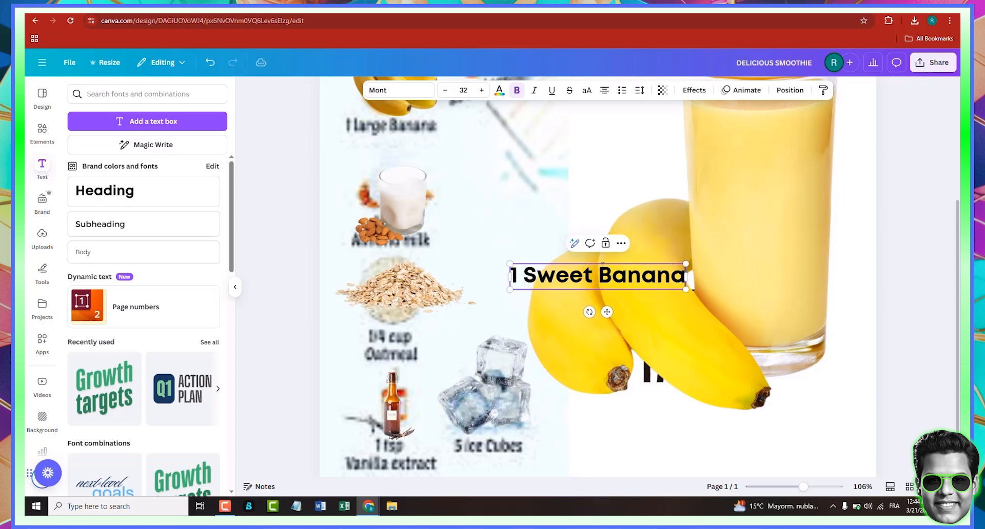
- Shrink the "1 Sweet Banana" text to about 20.6 size and place it beneath the banana image
{"action": "left_click_drag", "start_coordinate": [598, 306], "coordinate": [430, 158]}
{"action": "left_click_drag", "start_coordinate": [519, 143], "coordinate": [476, 136]}
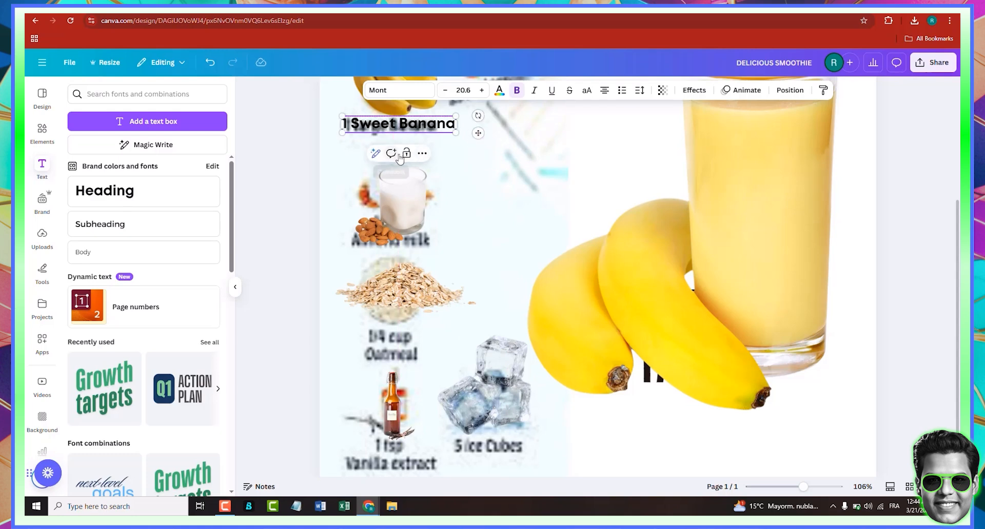
{"action": "scroll", "coordinate": [400, 164], "scroll_direction": "up", "scroll_amount": 2}
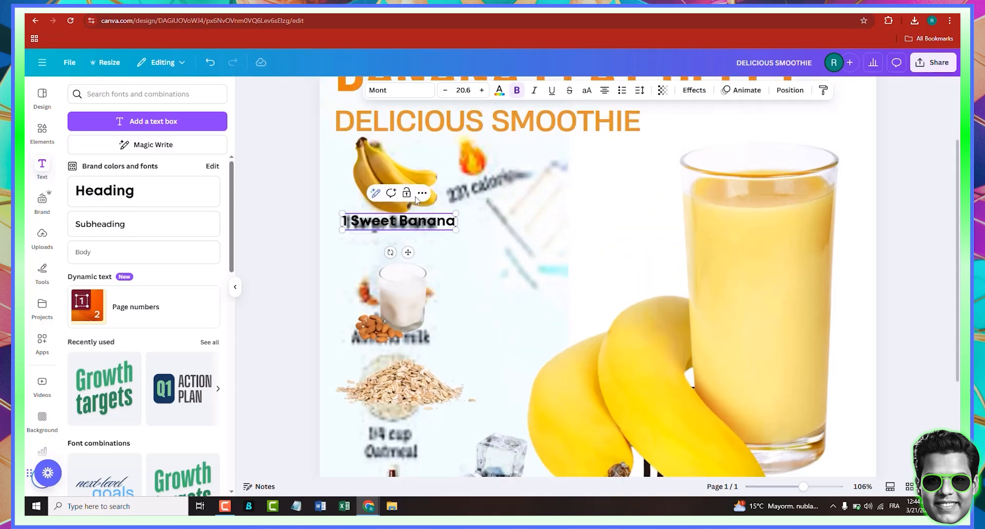
- Duplicate the "1 Sweet Banana" text and move the copy below the almond milk image
{"action": "left_click", "coordinate": [423, 193]}
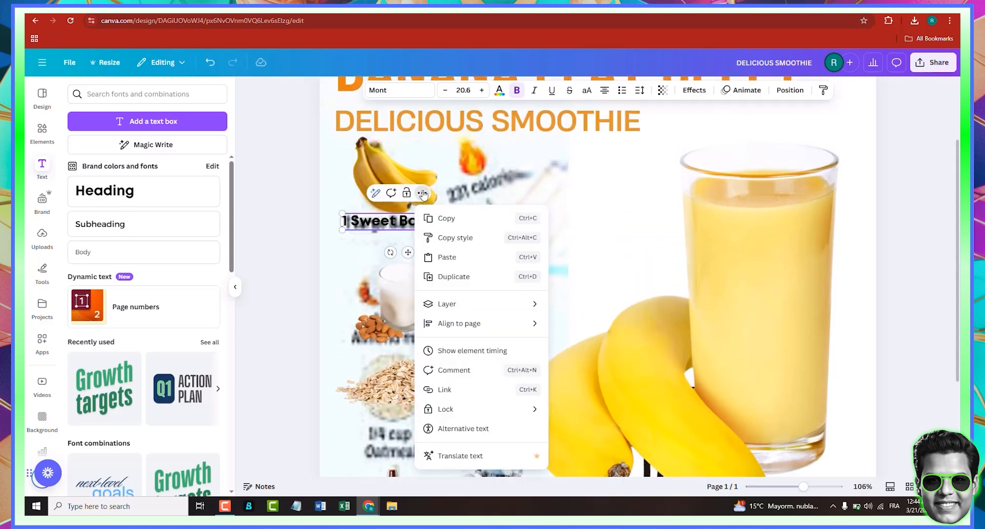
{"action": "left_click", "coordinate": [464, 283]}
{"action": "left_click_drag", "start_coordinate": [416, 261], "coordinate": [413, 381]}
{"action": "left_click_drag", "start_coordinate": [413, 286], "coordinate": [411, 273]}
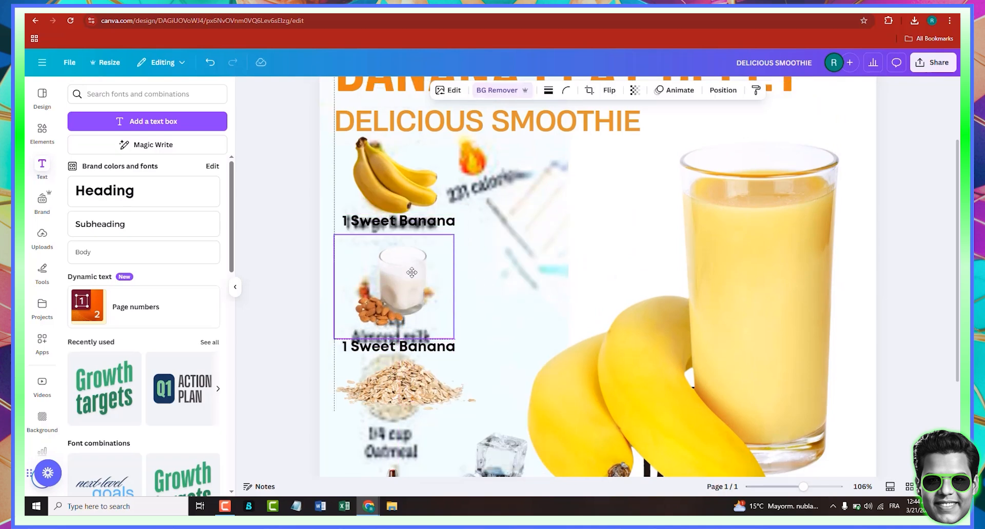
- Replace the copied text with "1 Cup Almond Milk" and nudge it into place
{"action": "left_click", "coordinate": [435, 351]}
{"action": "left_click", "coordinate": [435, 350]}
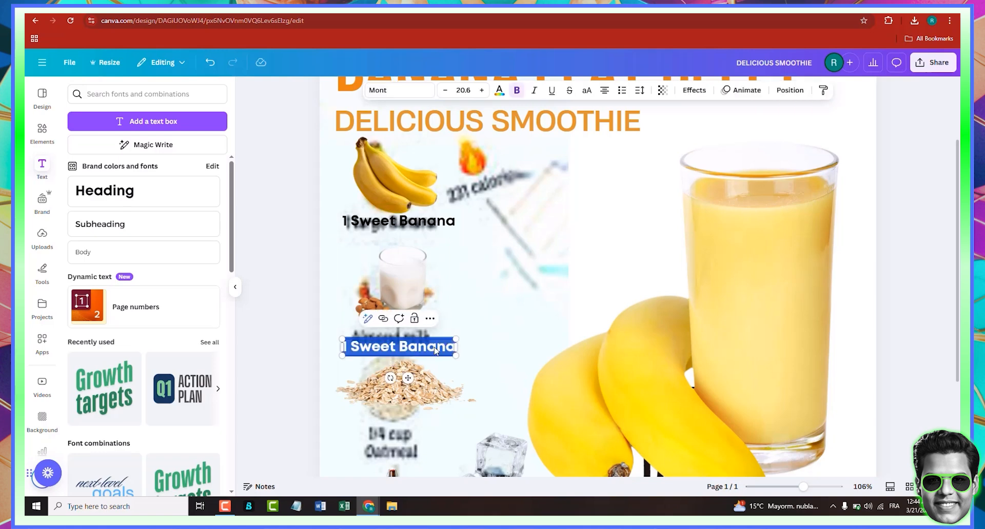
{"action": "type", "text": "1"}
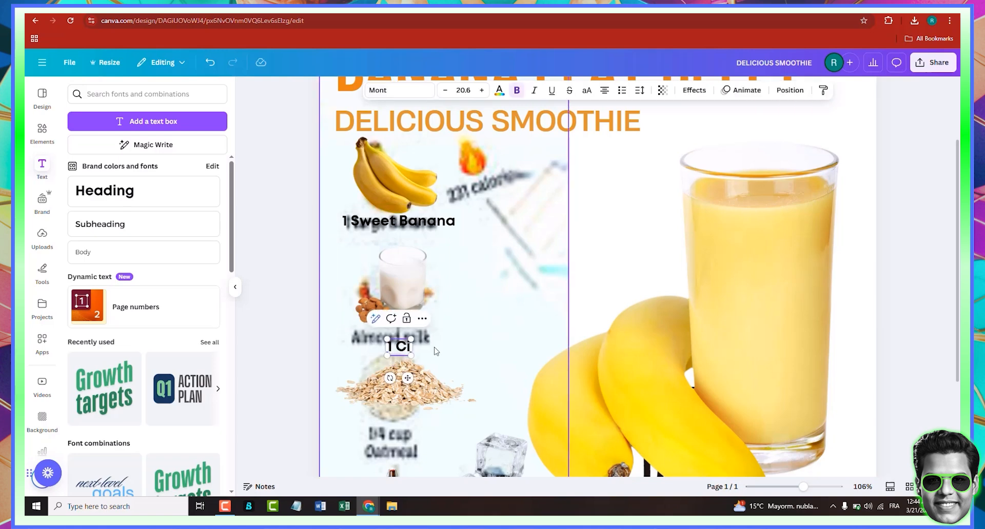
{"action": "type", "text": " Cup Almond"}
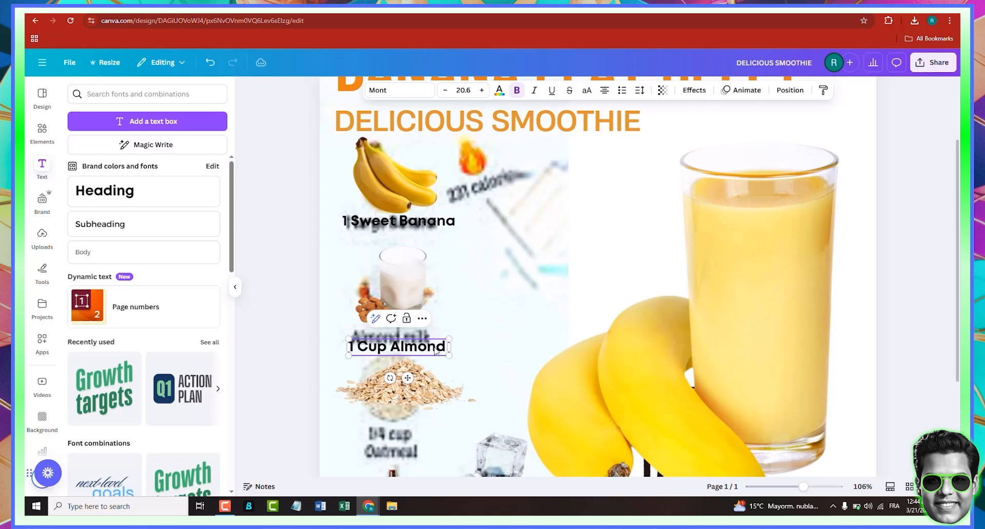
{"action": "type", "text": " Milk"}
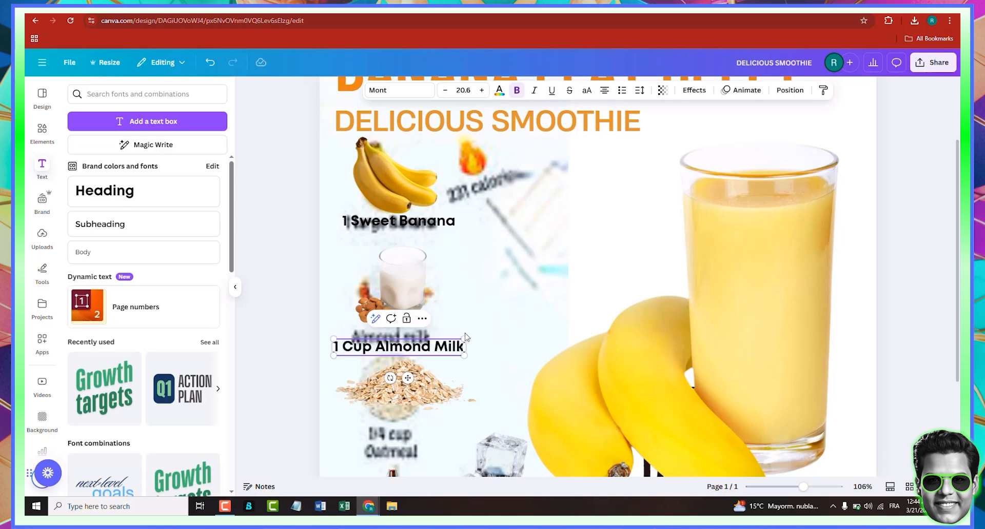
{"action": "left_click_drag", "start_coordinate": [404, 355], "coordinate": [405, 348]}
- Duplicate the "1 Cup Almond Milk" text and move the copy below the oatmeal image
{"action": "scroll", "coordinate": [410, 339], "scroll_direction": "down", "scroll_amount": 1}
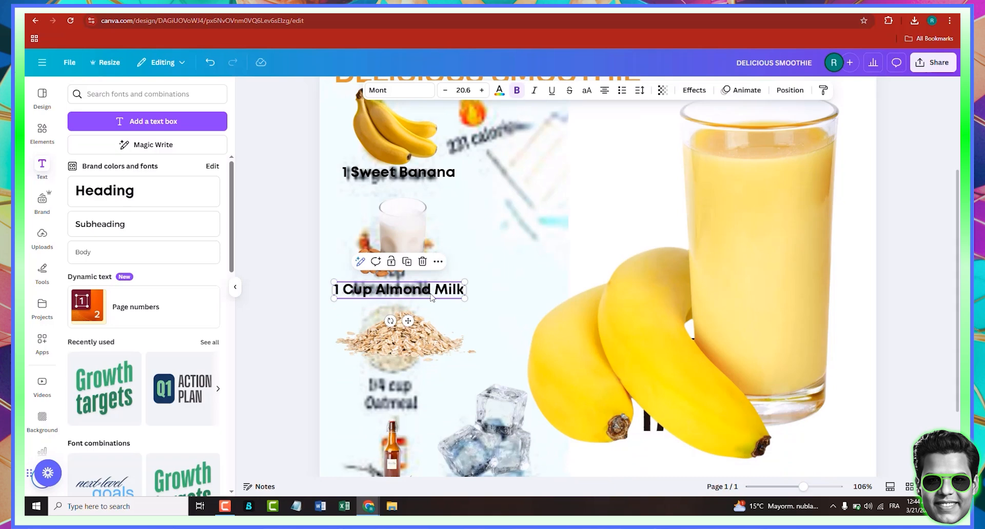
{"action": "left_click", "coordinate": [493, 291]}
{"action": "left_click", "coordinate": [511, 282]}
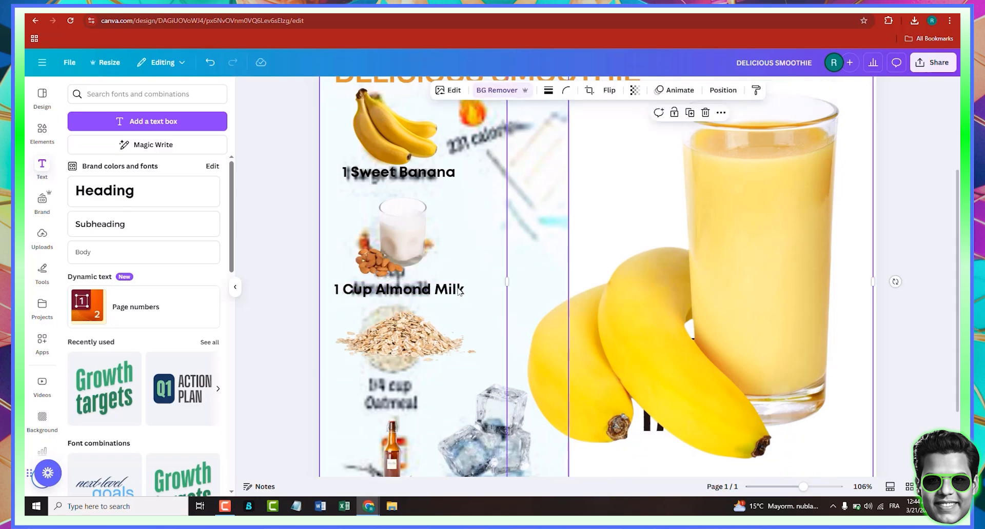
{"action": "left_click", "coordinate": [459, 291]}
{"action": "left_click", "coordinate": [407, 262]}
{"action": "left_click_drag", "start_coordinate": [408, 305], "coordinate": [435, 401]}
{"action": "left_click", "coordinate": [499, 369]}
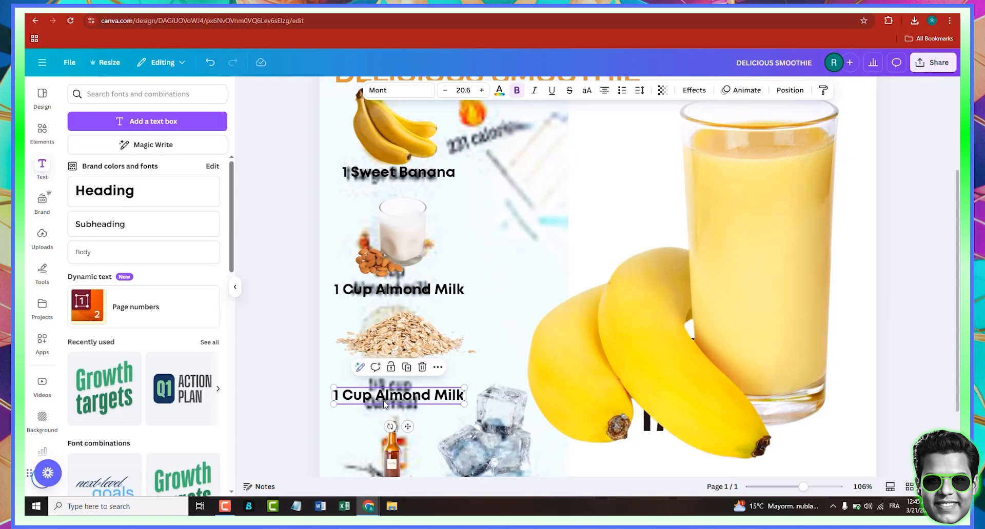
- Change the copied text to "1/4 Cup Oatmeal"
{"action": "left_click", "coordinate": [347, 396]}
{"action": "type", "text": "/4"}
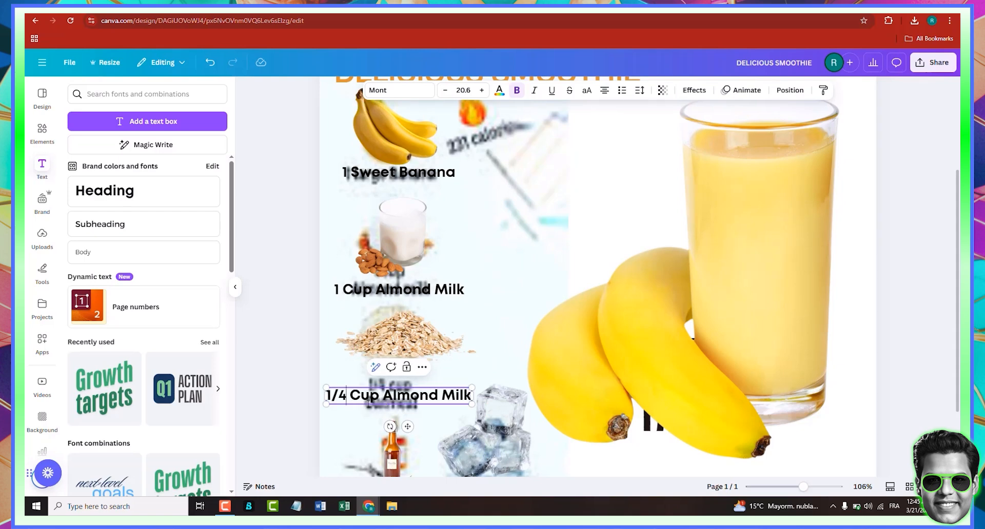
{"action": "double_click", "coordinate": [396, 395]}
{"action": "left_click", "coordinate": [397, 396]}
{"action": "left_click_drag", "start_coordinate": [383, 398], "coordinate": [464, 401]}
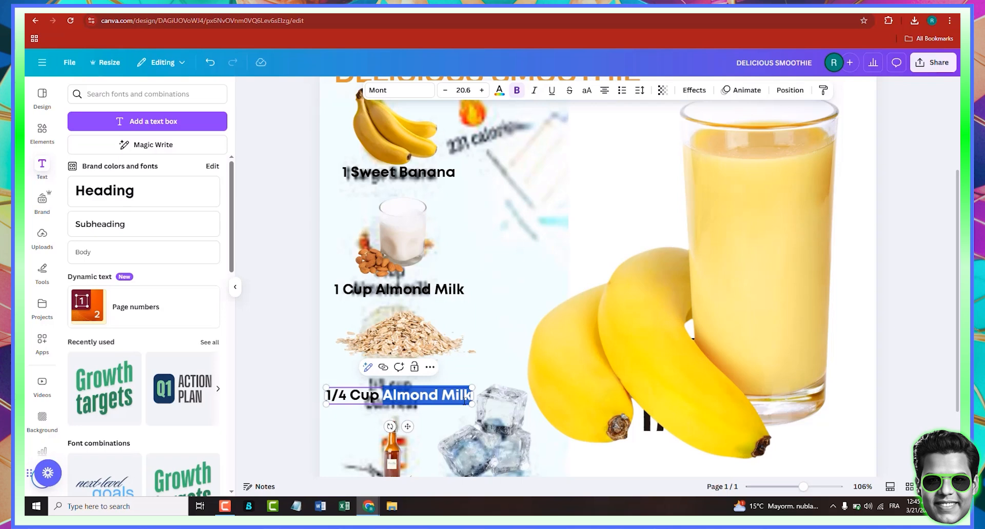
{"action": "type", "text": "Oatmeal"}
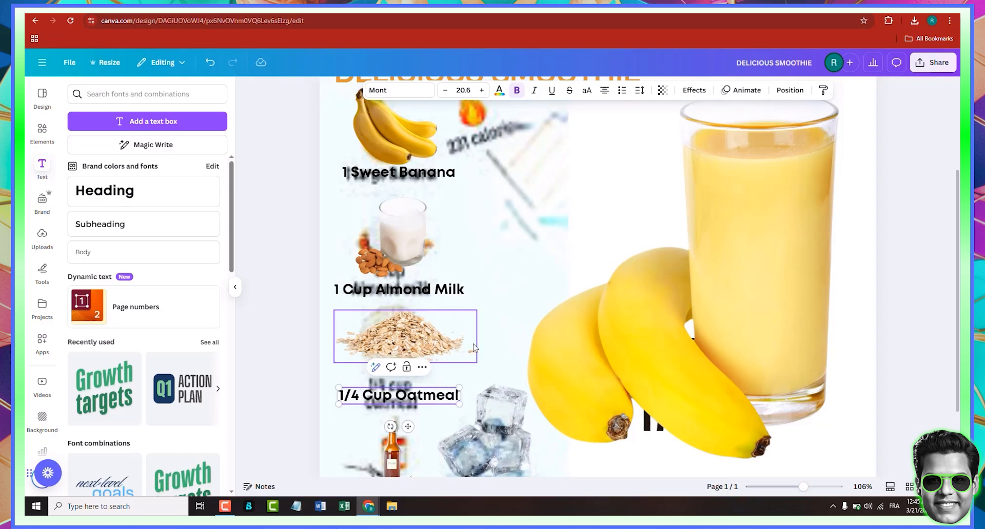
- Duplicate the "1/4 Cup Oatmeal" text and move the copy below the vanilla extract bottle
{"action": "scroll", "coordinate": [410, 334], "scroll_direction": "down", "scroll_amount": 1}
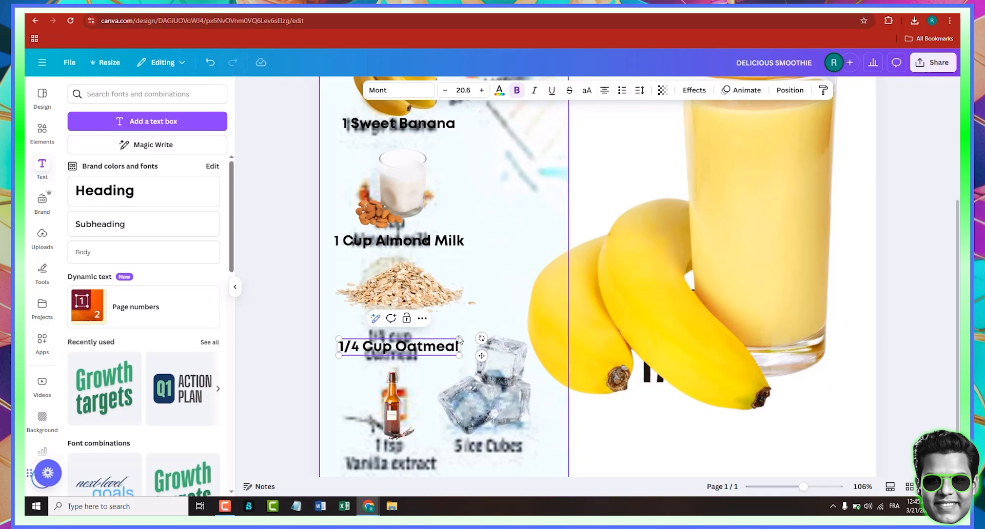
{"action": "left_click", "coordinate": [433, 360]}
{"action": "left_click", "coordinate": [433, 351]}
{"action": "left_click", "coordinate": [438, 319]}
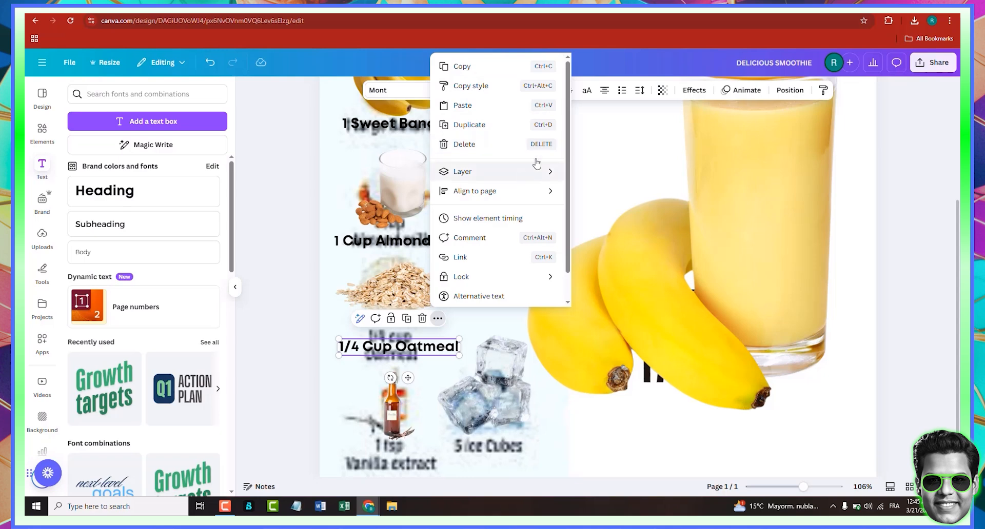
{"action": "mouse_move", "coordinate": [537, 197]}
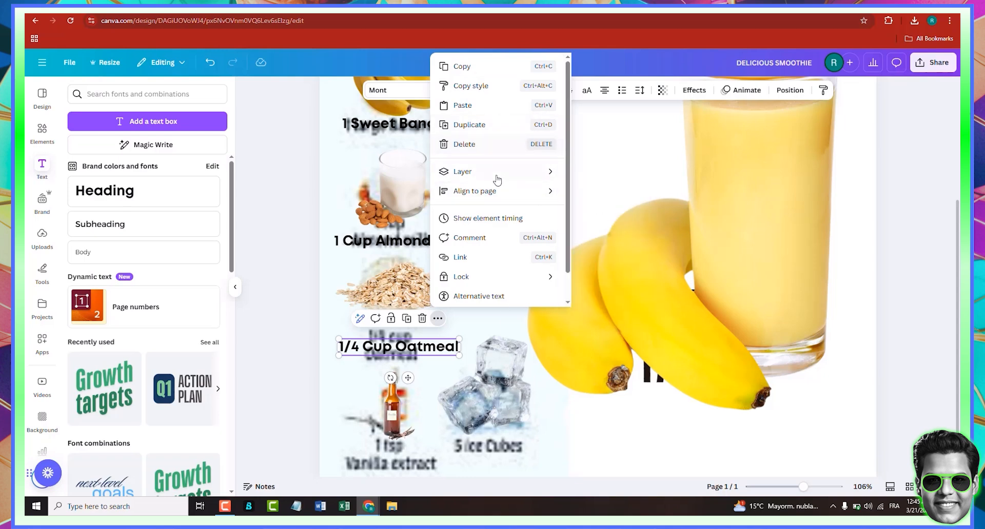
{"action": "left_click", "coordinate": [468, 124]}
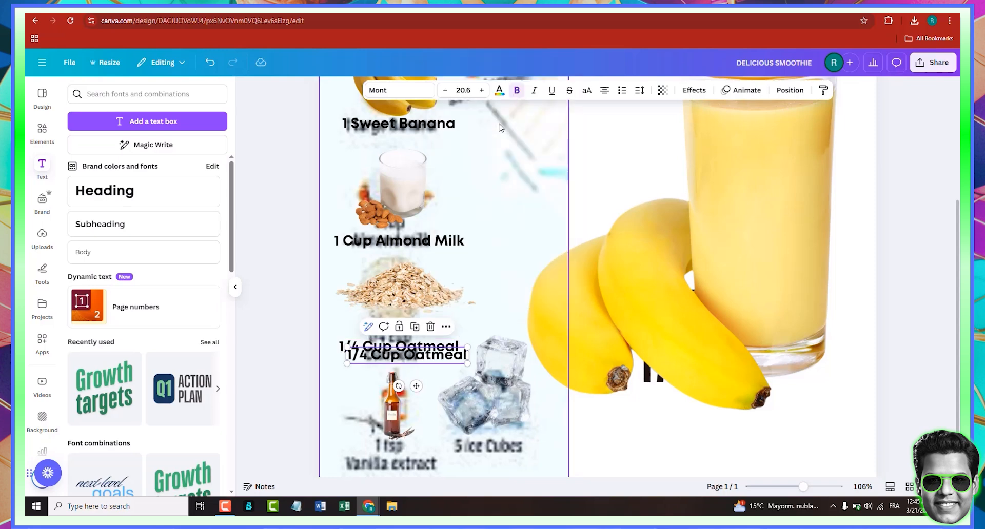
{"action": "left_click_drag", "start_coordinate": [424, 353], "coordinate": [393, 455]}
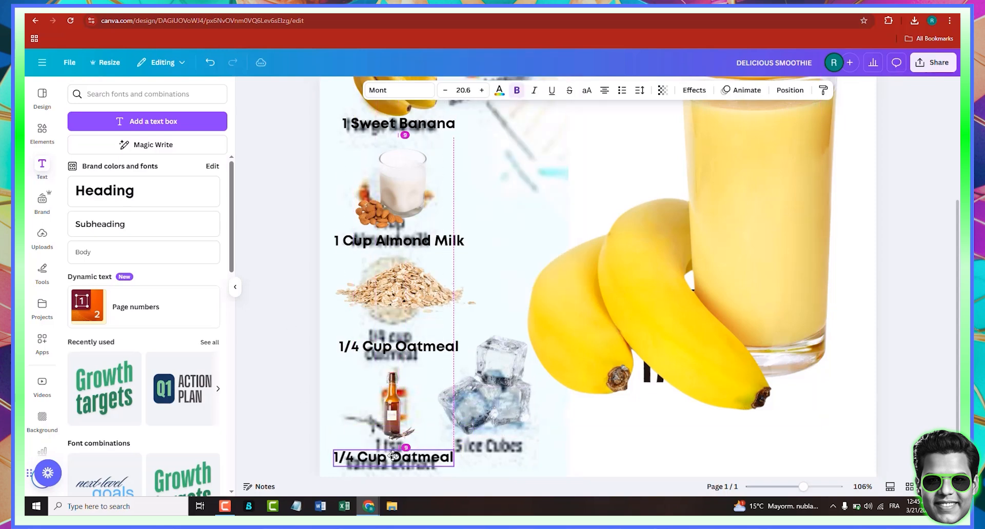
- Replace the copied text with "1 Tsp Vanilla Extract"
{"action": "double_click", "coordinate": [394, 458]}
{"action": "key", "text": "BackSpace"}
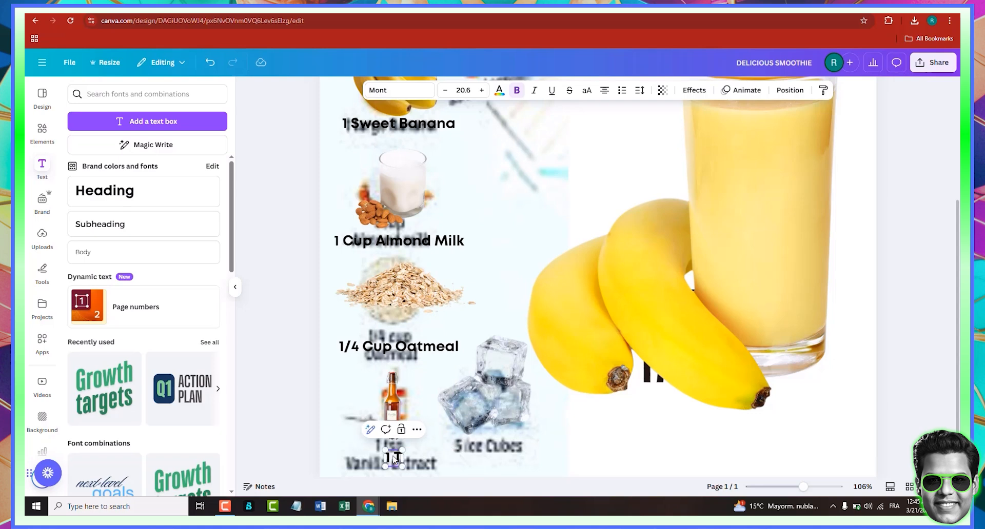
{"action": "type", "text": "1 Tsp V"}
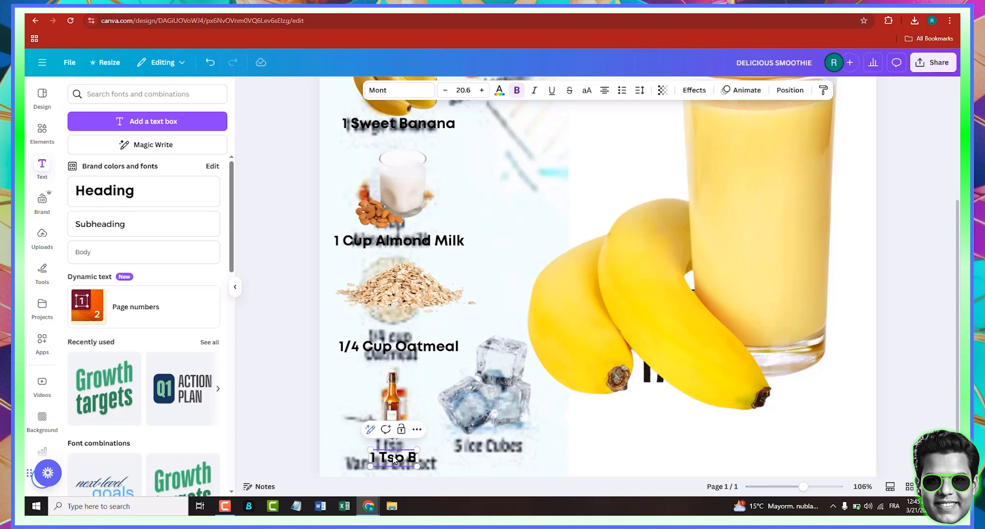
{"action": "type", "text": "a"}
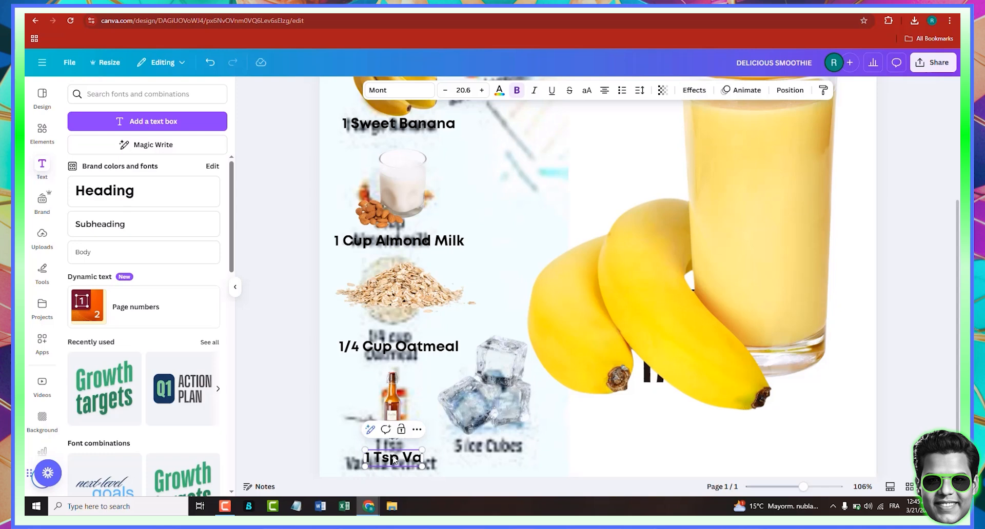
{"action": "type", "text": "ni"}
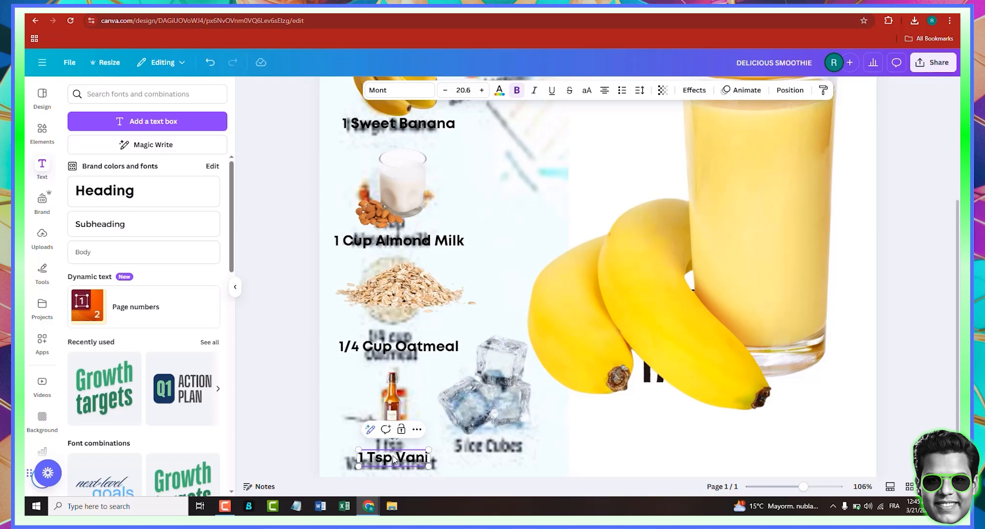
{"action": "type", "text": "lla Extr"}
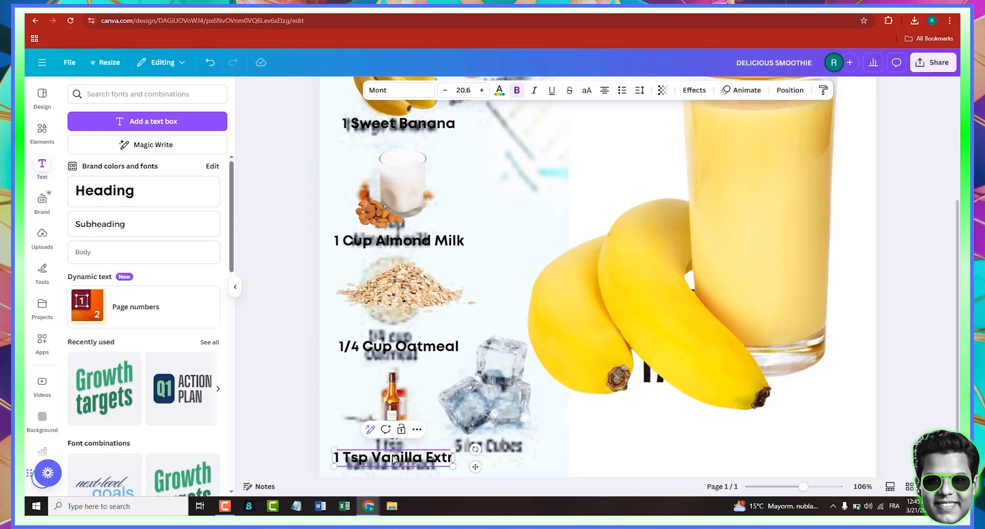
{"action": "type", "text": "act"}
- Narrow the "1 Tsp Vanilla Extract" text box so it wraps onto two lines
{"action": "scroll", "coordinate": [445, 442], "scroll_direction": "down", "scroll_amount": 1}
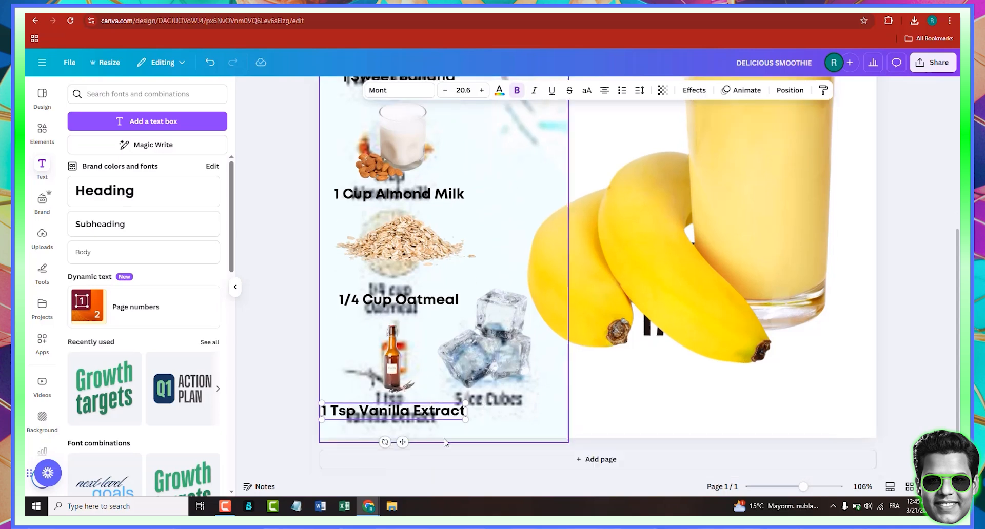
{"action": "left_click_drag", "start_coordinate": [466, 411], "coordinate": [392, 420]}
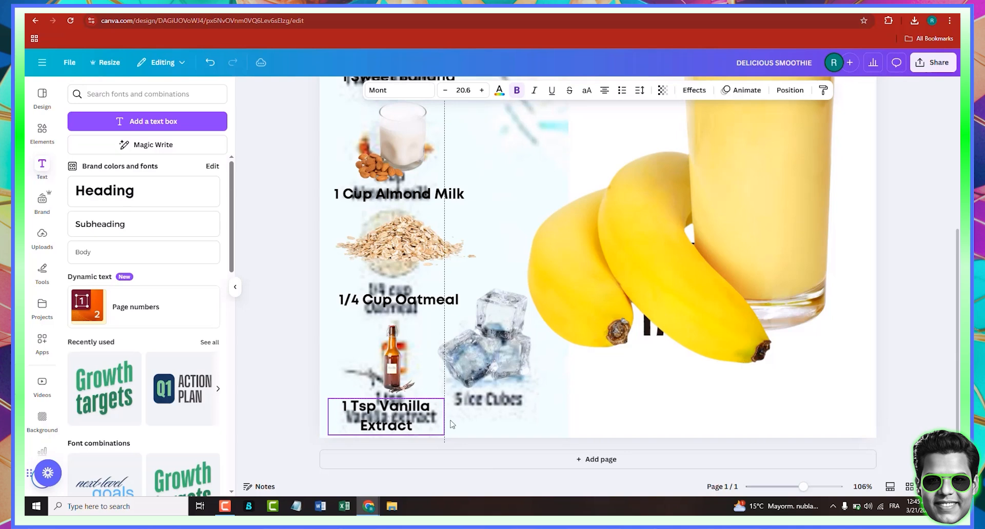
{"action": "left_click", "coordinate": [512, 423]}
{"action": "left_click", "coordinate": [410, 418]}
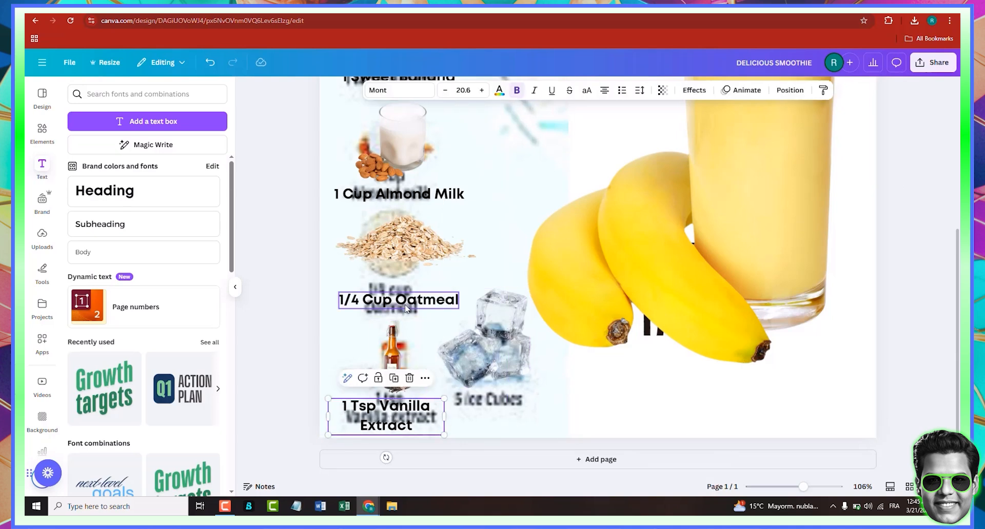
- Duplicate the "1 Tsp Vanilla Extract" text and move the copy below the ice cubes image
{"action": "left_click", "coordinate": [394, 378]}
{"action": "left_click_drag", "start_coordinate": [410, 422], "coordinate": [477, 413]}
{"action": "double_click", "coordinate": [477, 413]}
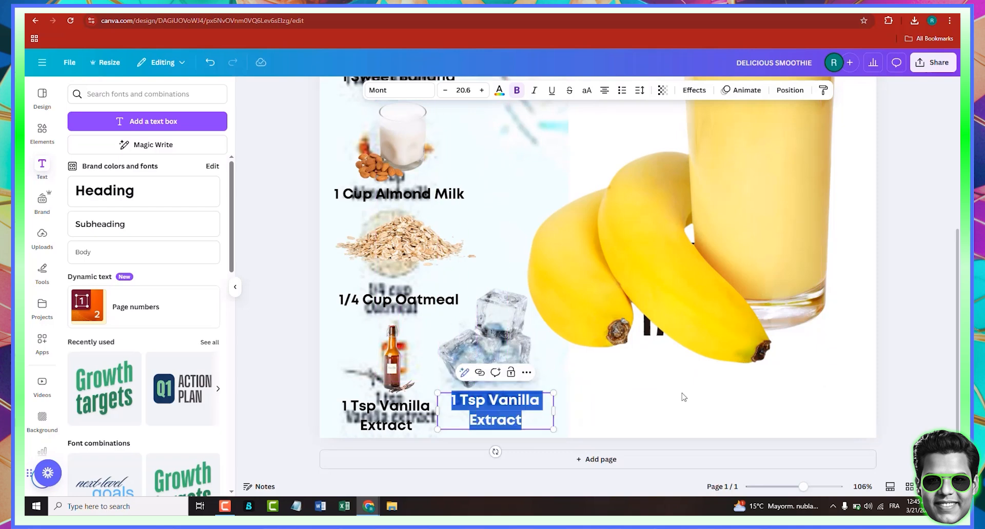
- Replace the copied text with "5 Ice Cubes"
{"action": "mouse_move", "coordinate": [496, 417]}
{"action": "left_mouse_down"}
{"action": "mouse_move", "coordinate": [561, 405]}
{"action": "mouse_move", "coordinate": [504, 411]}
{"action": "left_mouse_up"}
{"action": "double_click", "coordinate": [486, 416]}
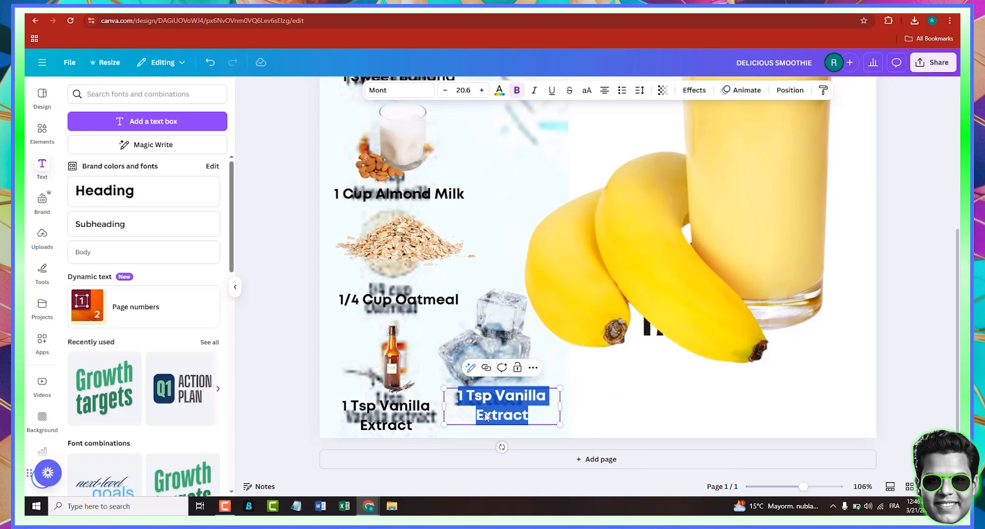
{"action": "type", "text": "5 Ice"}
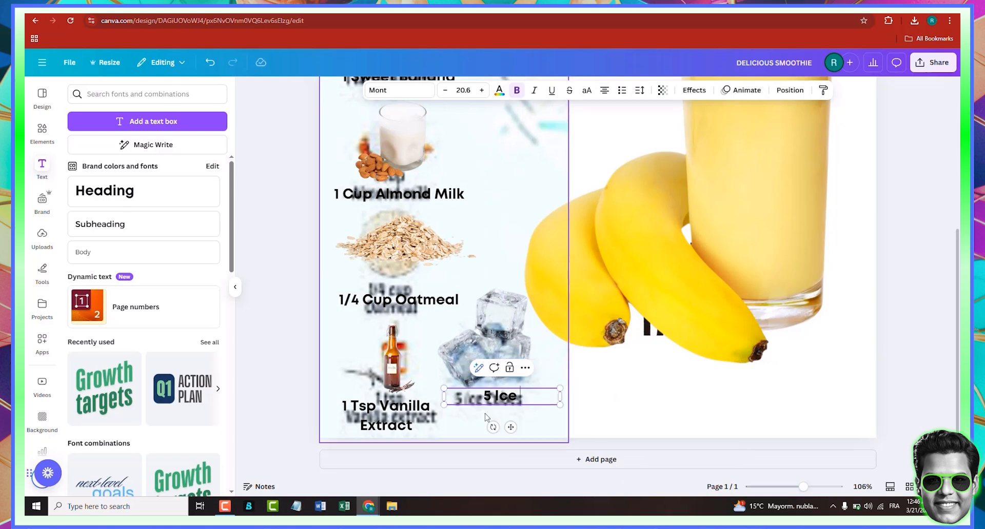
{"action": "type", "text": " Cubes"}
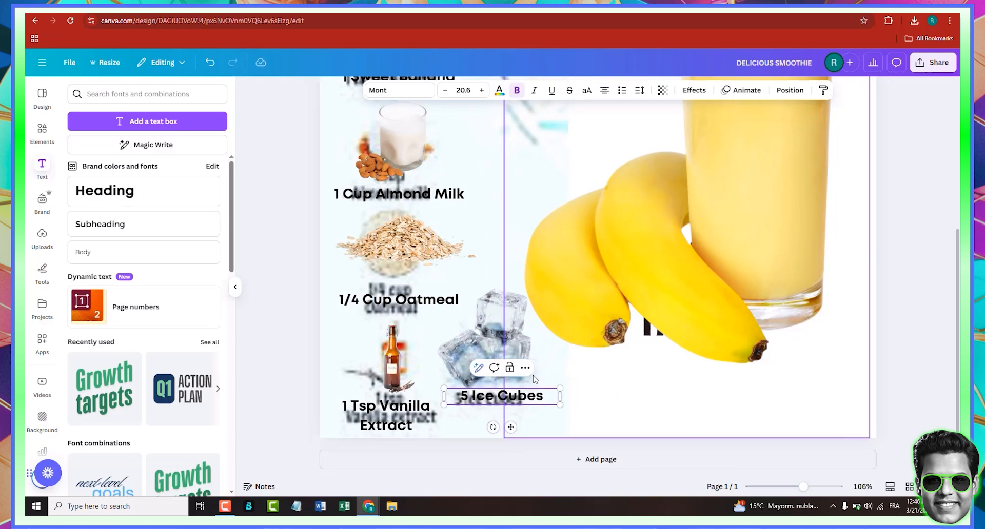
- Delete the old template image lying behind the ingredient list
{"action": "left_click", "coordinate": [495, 271]}
{"action": "key", "text": "Delete"}
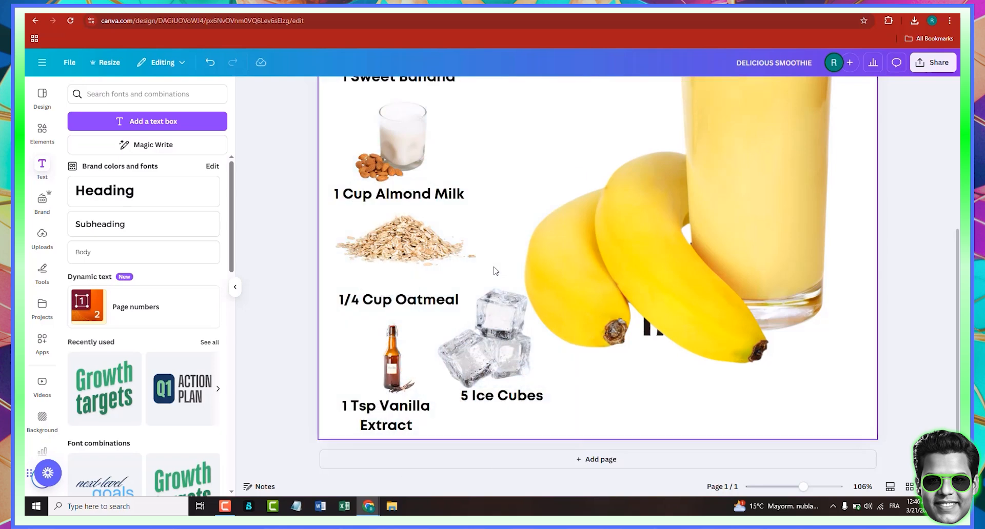
{"action": "scroll", "coordinate": [496, 271], "scroll_direction": "up", "scroll_amount": 4}
{"action": "scroll", "coordinate": [496, 271], "scroll_direction": "down", "scroll_amount": 4}
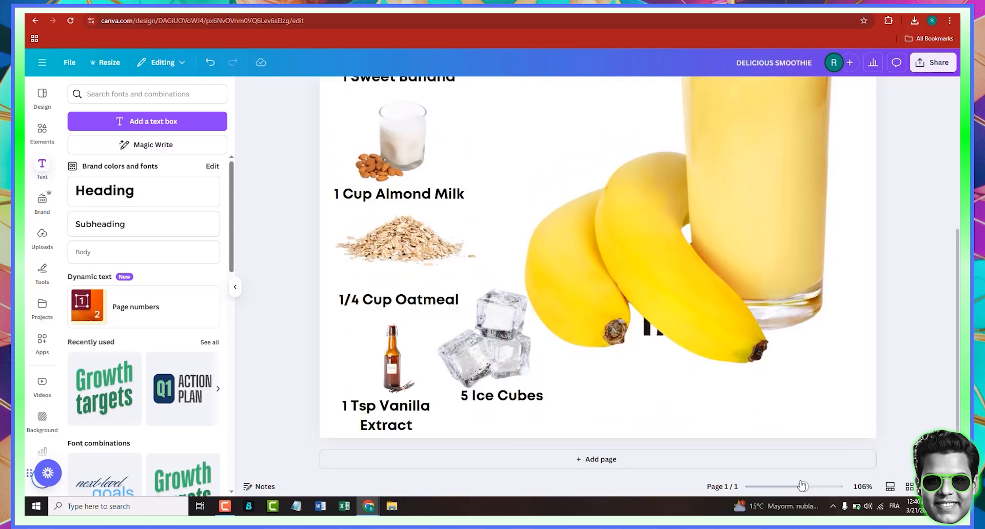
{"action": "left_click_drag", "start_coordinate": [803, 487], "coordinate": [793, 486]}
{"action": "scroll", "coordinate": [699, 356], "scroll_direction": "up", "scroll_amount": 2}
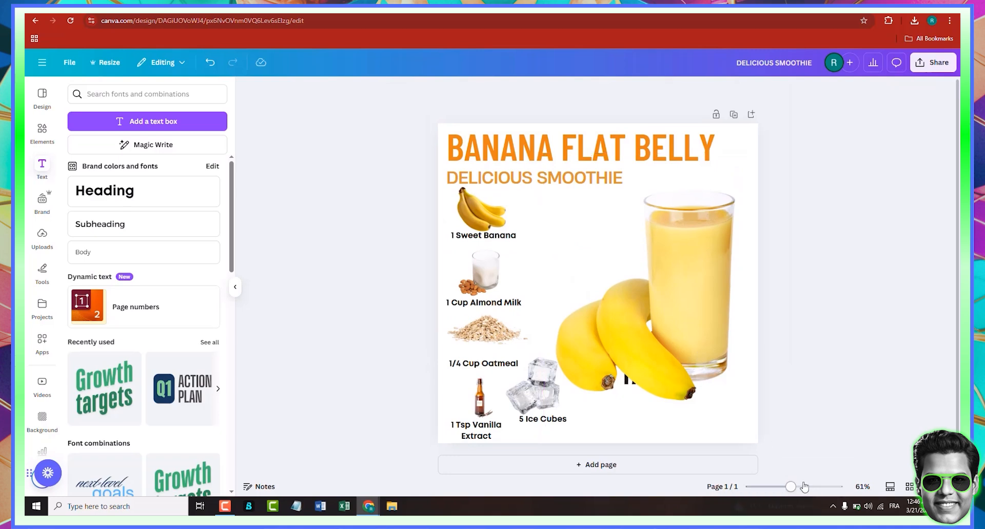
{"action": "left_click", "coordinate": [799, 491]}
{"action": "scroll", "coordinate": [700, 271], "scroll_direction": "down", "scroll_amount": 1}
- Auto-adjust the smoothie photo's colours and set its brightness to -14
{"action": "left_click", "coordinate": [705, 272]}
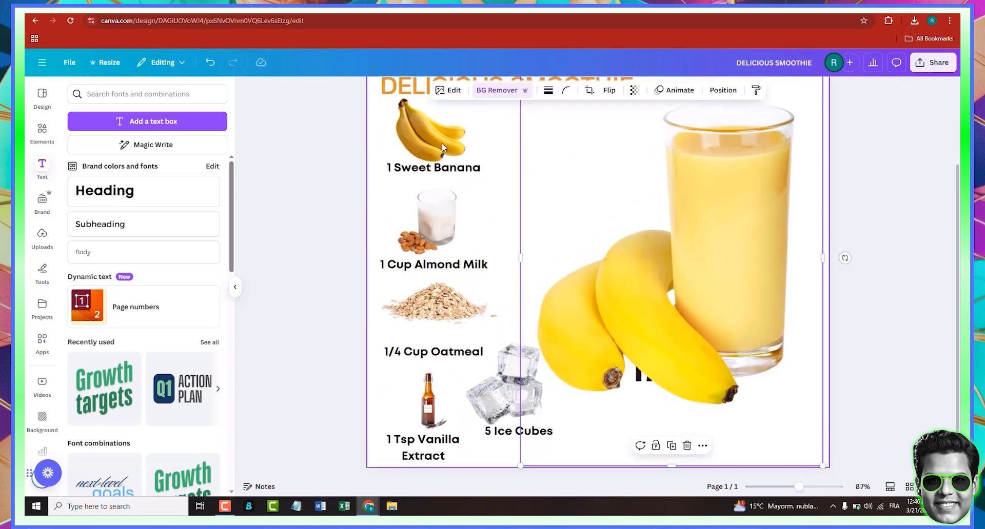
{"action": "left_click", "coordinate": [446, 100]}
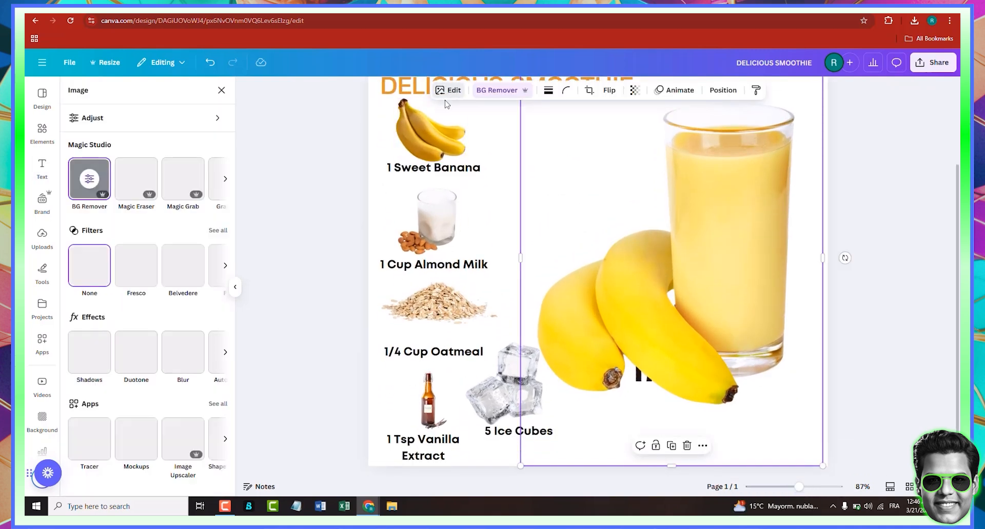
{"action": "left_click", "coordinate": [130, 121]}
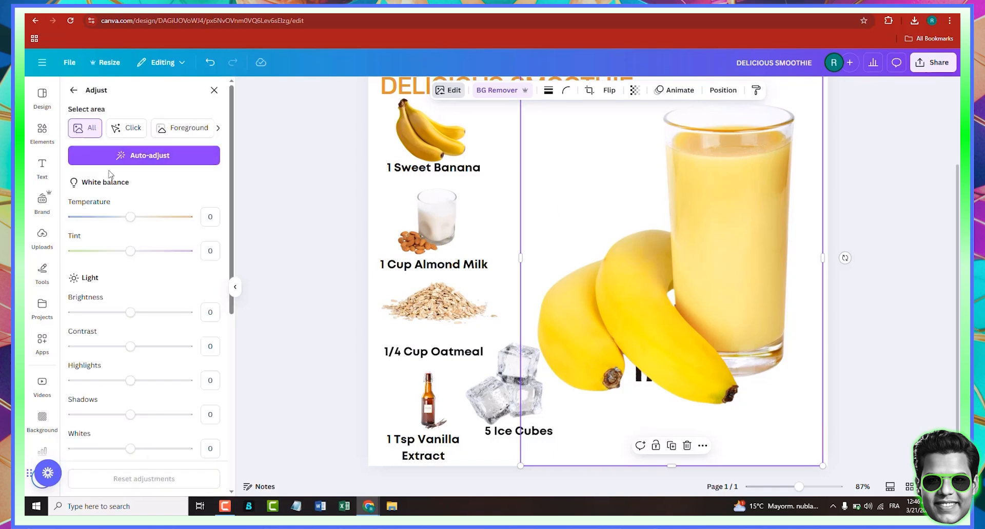
{"action": "left_click", "coordinate": [148, 155]}
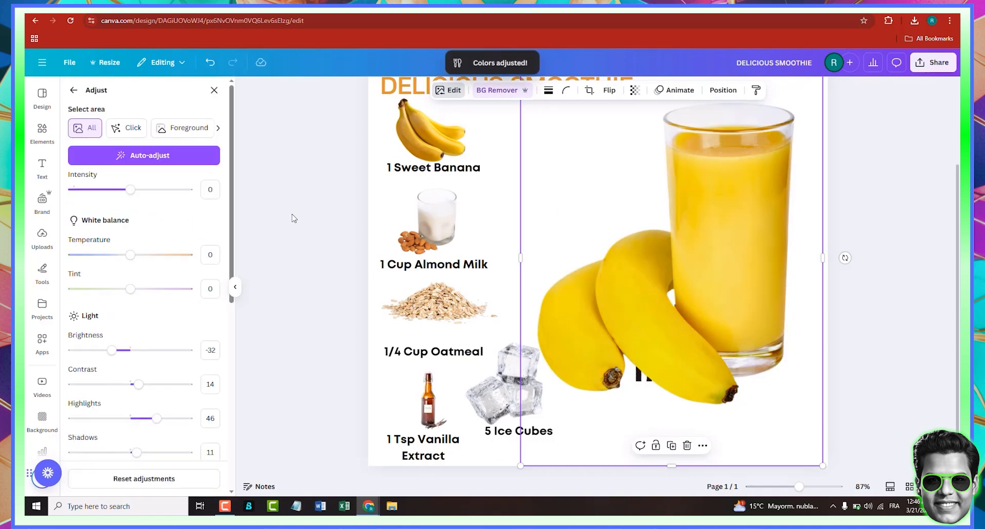
{"action": "left_click", "coordinate": [123, 351]}
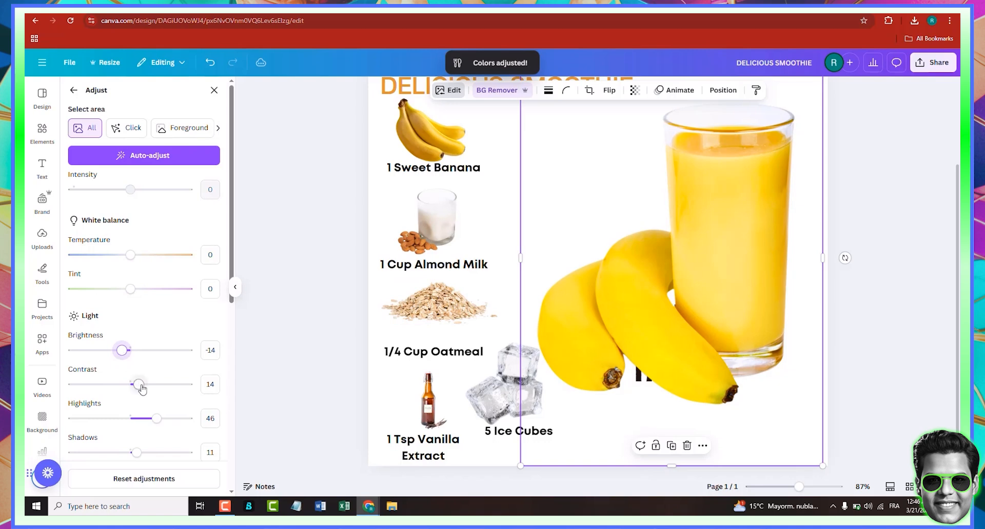
{"action": "scroll", "coordinate": [142, 390], "scroll_direction": "down", "scroll_amount": 5}
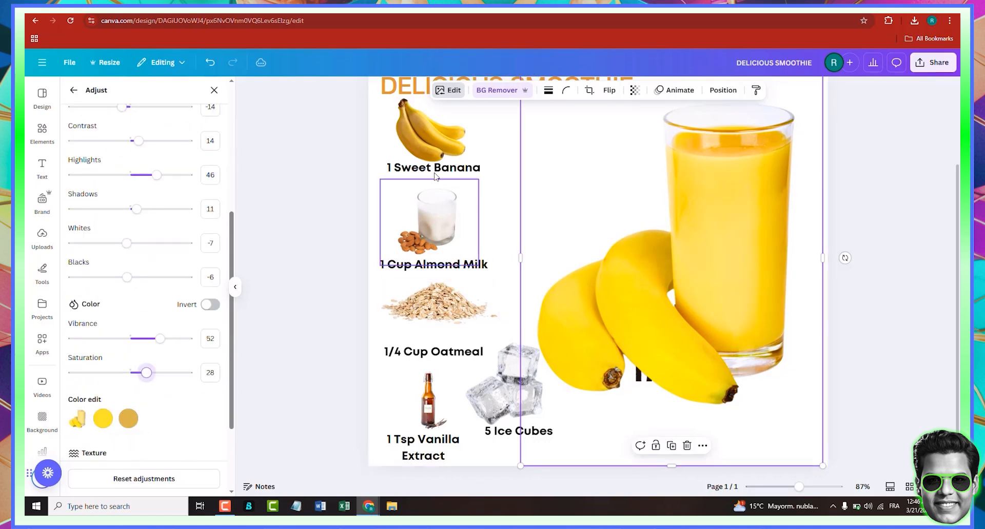
- Auto-adjust the colours of the banana, almond milk, oatmeal, vanilla and ice cubes photos
{"action": "left_click", "coordinate": [430, 130]}
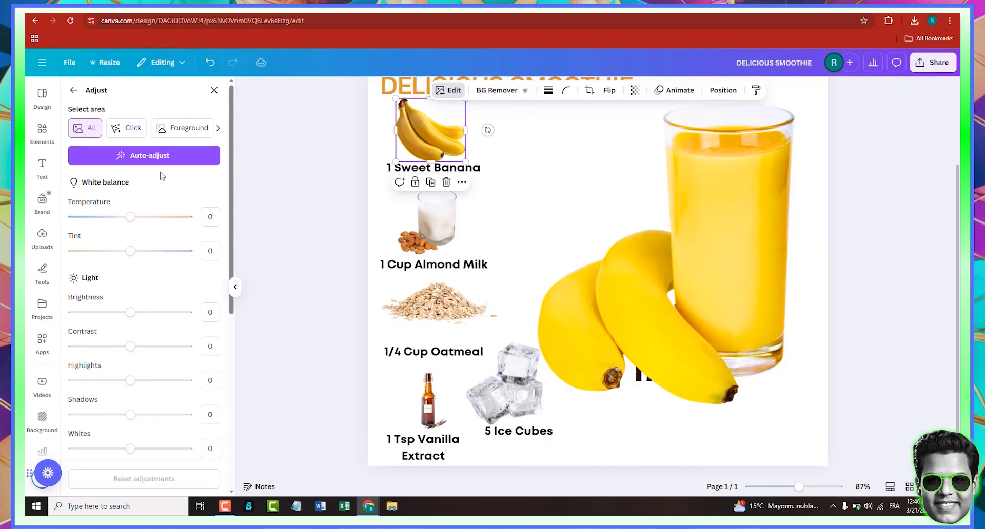
{"action": "left_click", "coordinate": [420, 231]}
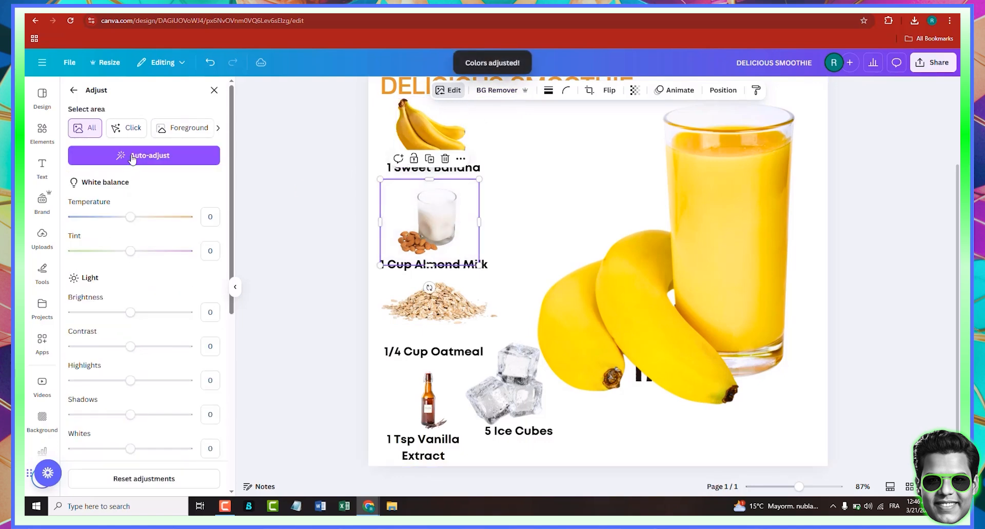
{"action": "left_click", "coordinate": [439, 305]}
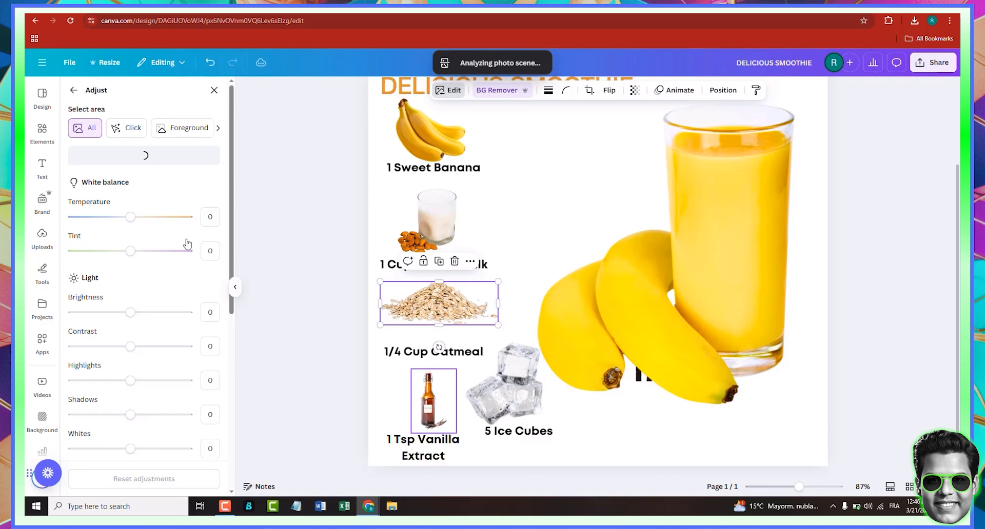
{"action": "left_click", "coordinate": [433, 400]}
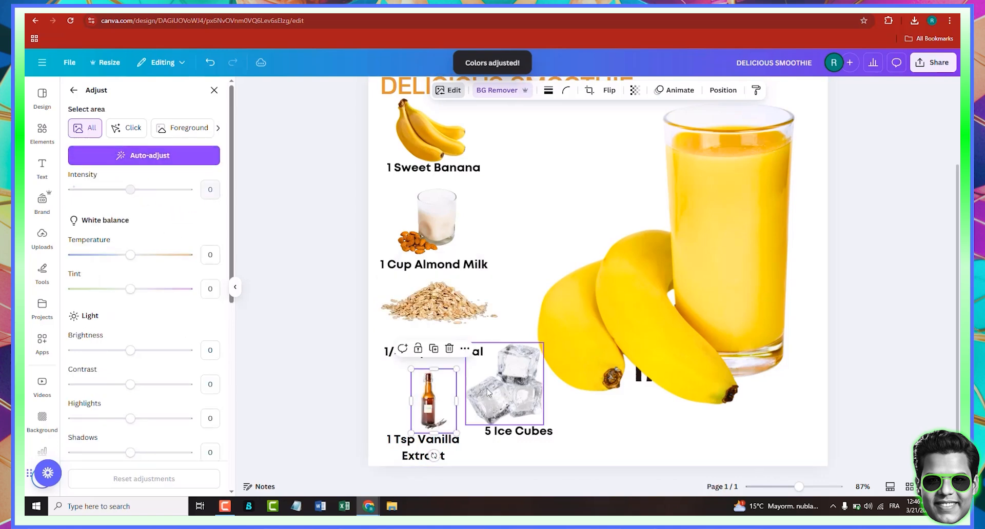
{"action": "left_click", "coordinate": [488, 392]}
{"action": "left_click", "coordinate": [160, 156]}
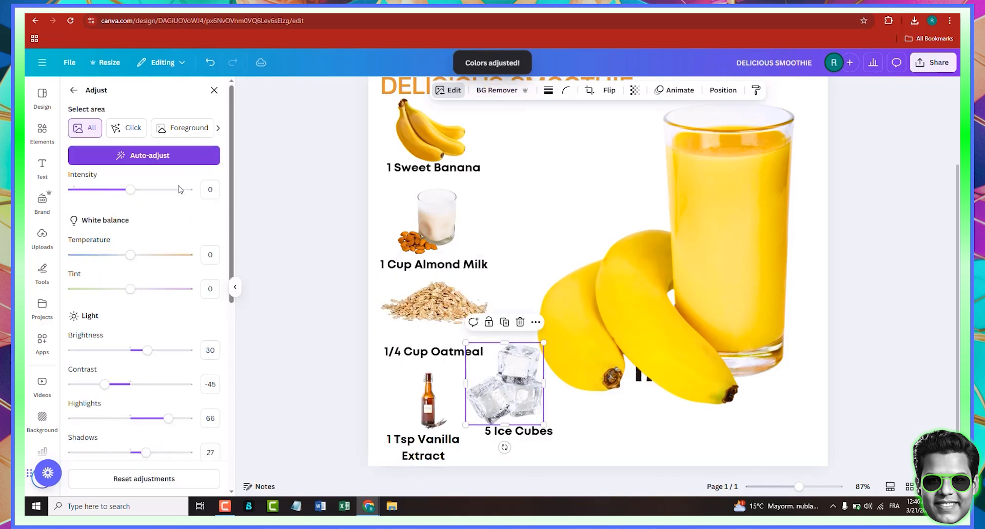
- Move the vanilla extract bottle photo slightly up
{"action": "scroll", "coordinate": [359, 334], "scroll_direction": "up", "scroll_amount": 3}
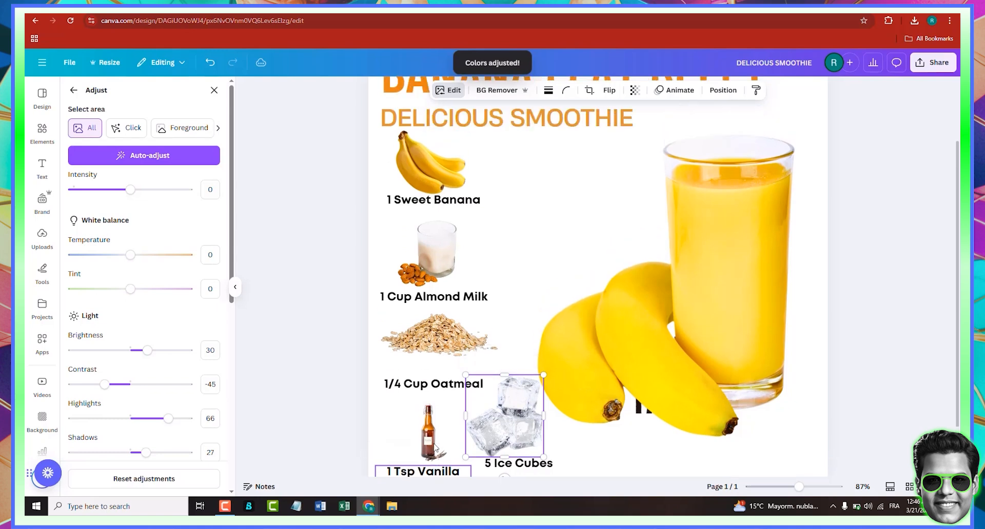
{"action": "scroll", "coordinate": [316, 309], "scroll_direction": "down", "scroll_amount": 1}
{"action": "scroll", "coordinate": [318, 310], "scroll_direction": "down", "scroll_amount": 2}
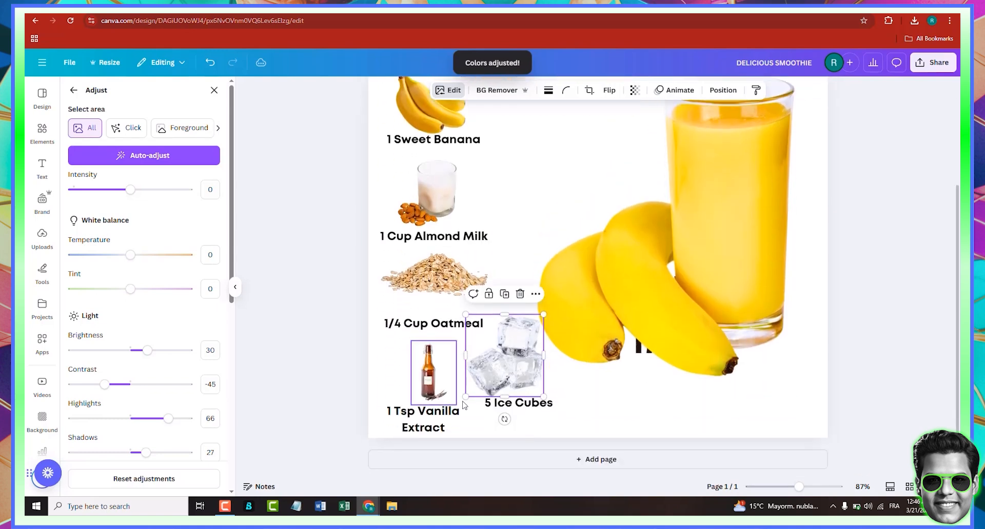
{"action": "left_click_drag", "start_coordinate": [435, 382], "coordinate": [432, 369]}
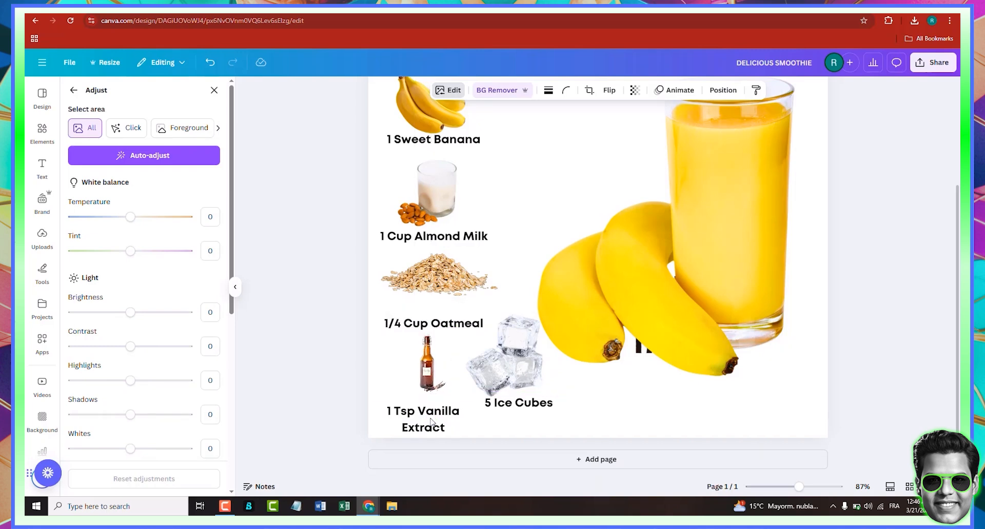
- Nudge the "1 Tsp Vanilla Extract" text up slightly
{"action": "left_click", "coordinate": [405, 426]}
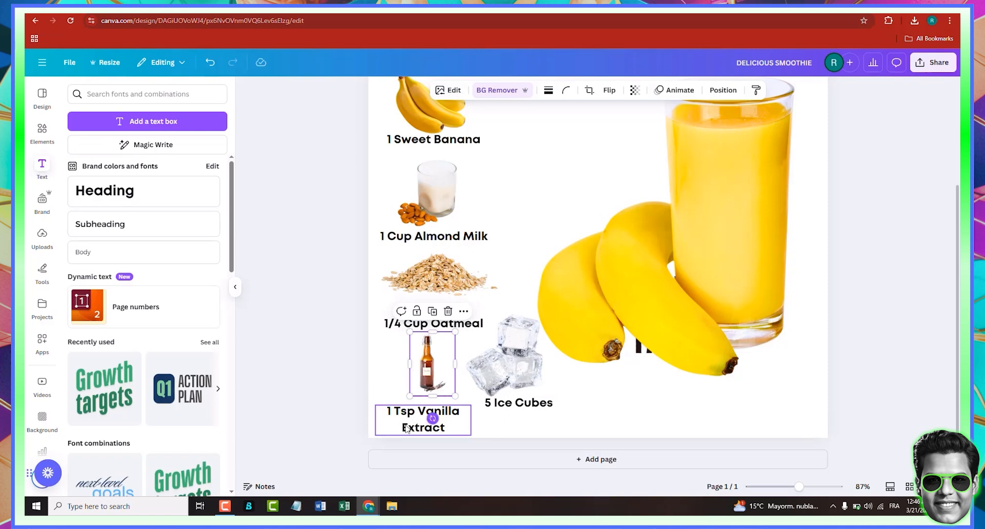
{"action": "left_click", "coordinate": [405, 427]}
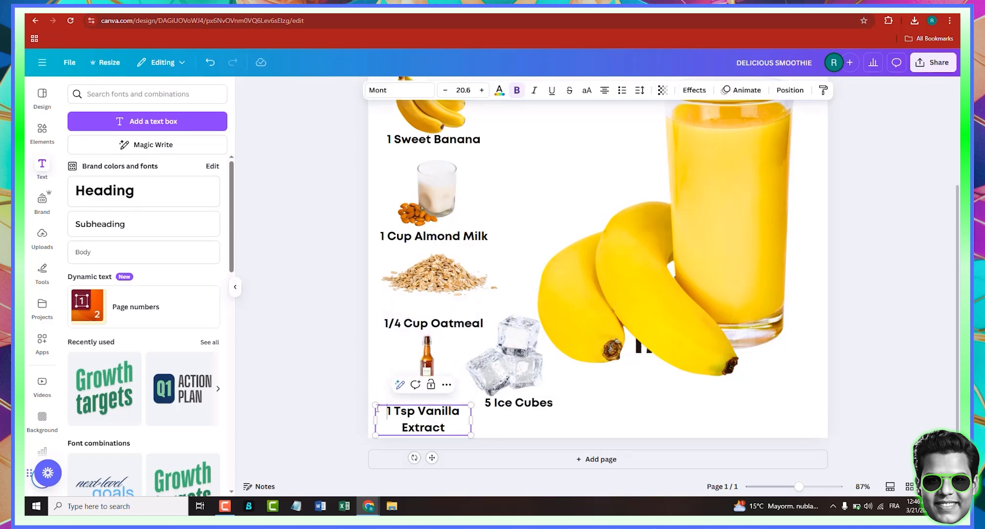
{"action": "left_click", "coordinate": [345, 393]}
{"action": "left_click", "coordinate": [437, 428]}
{"action": "key", "text": "Up"}
{"action": "key", "text": "Up"}
{"action": "key", "text": "Up"}
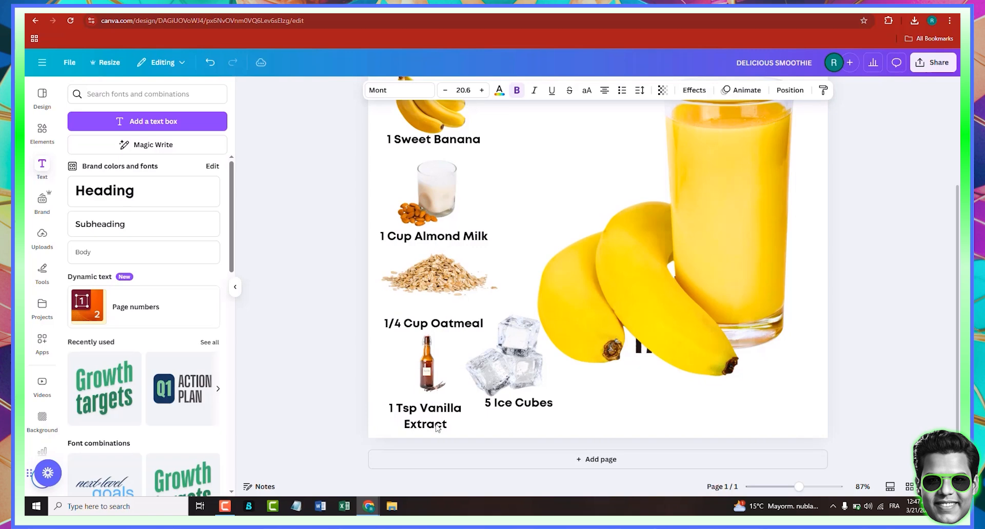
- Shrink the ice cubes image and shift the "5 Ice Cubes" label slightly down
{"action": "scroll", "coordinate": [437, 429], "scroll_direction": "up", "scroll_amount": 2}
{"action": "scroll", "coordinate": [437, 429], "scroll_direction": "up", "scroll_amount": 2}
{"action": "scroll", "coordinate": [497, 359], "scroll_direction": "down", "scroll_amount": 4}
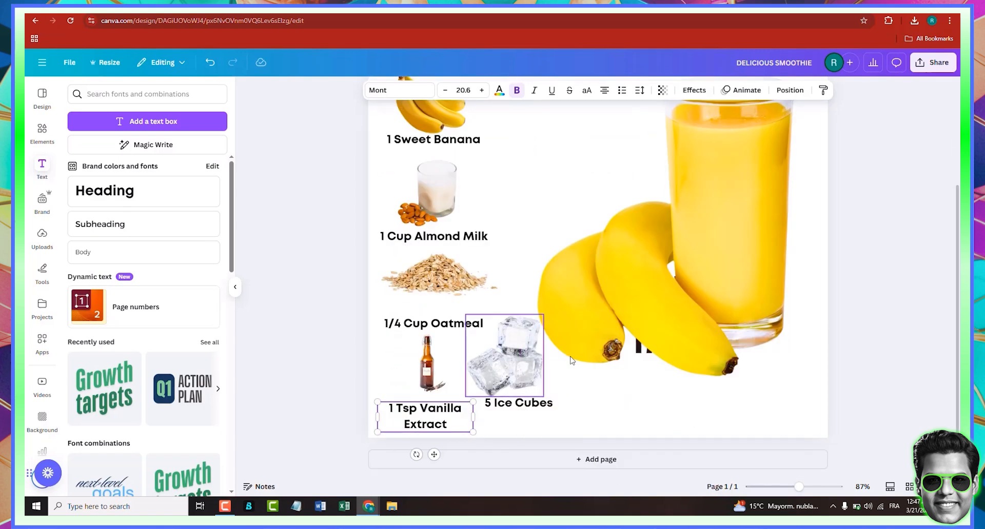
{"action": "left_click", "coordinate": [537, 354]}
{"action": "left_click_drag", "start_coordinate": [543, 312], "coordinate": [524, 349]}
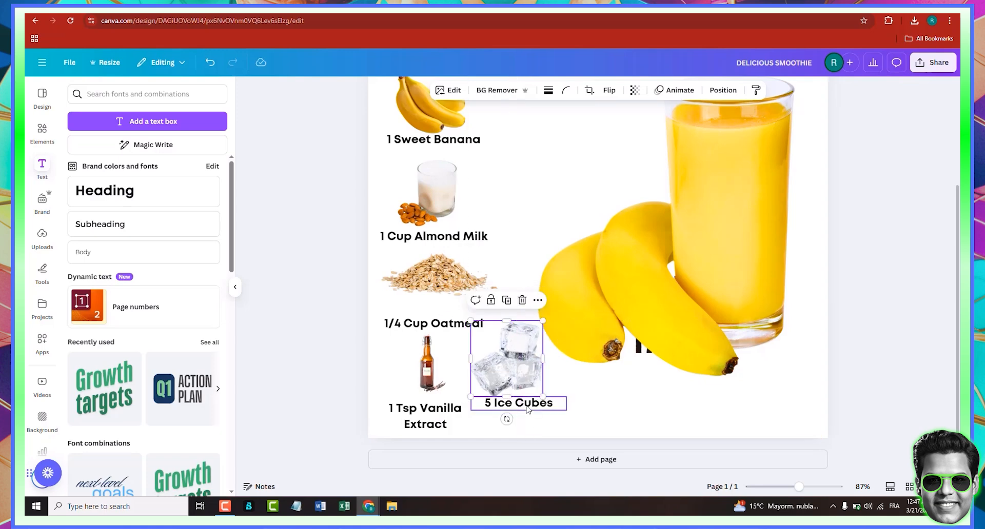
{"action": "left_click_drag", "start_coordinate": [528, 408], "coordinate": [527, 411]}
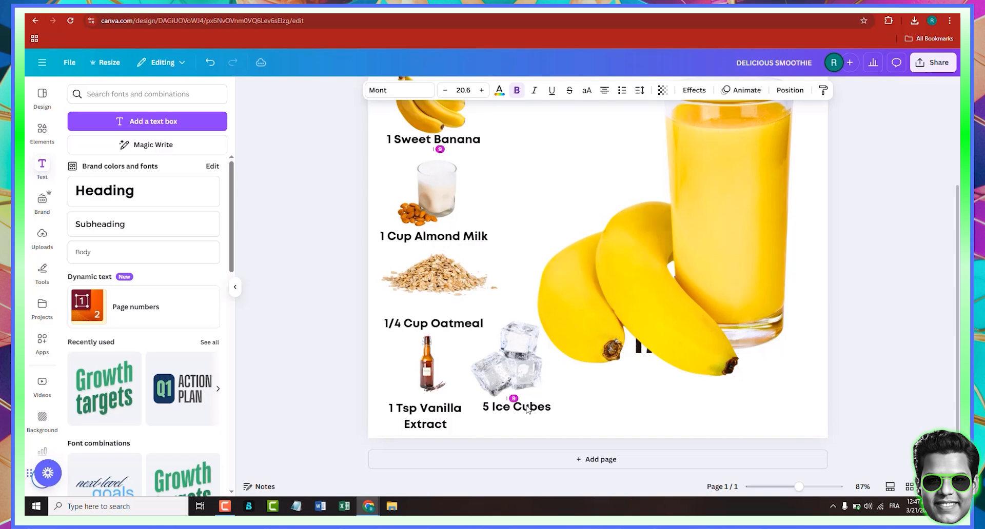
- Apply the Outline effect to the "BANANA FLAT BELLY" title
{"action": "scroll", "coordinate": [477, 380], "scroll_direction": "up", "scroll_amount": 3}
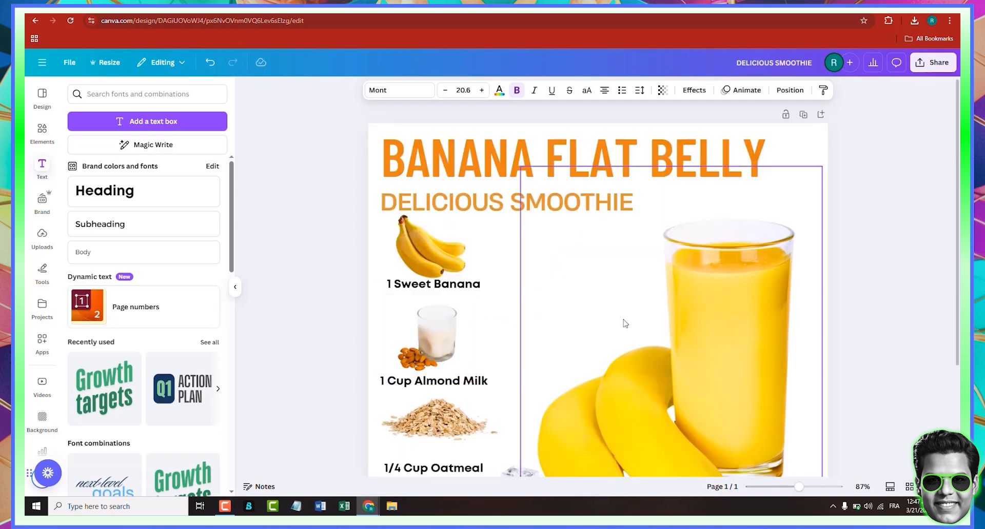
{"action": "left_click", "coordinate": [425, 157]}
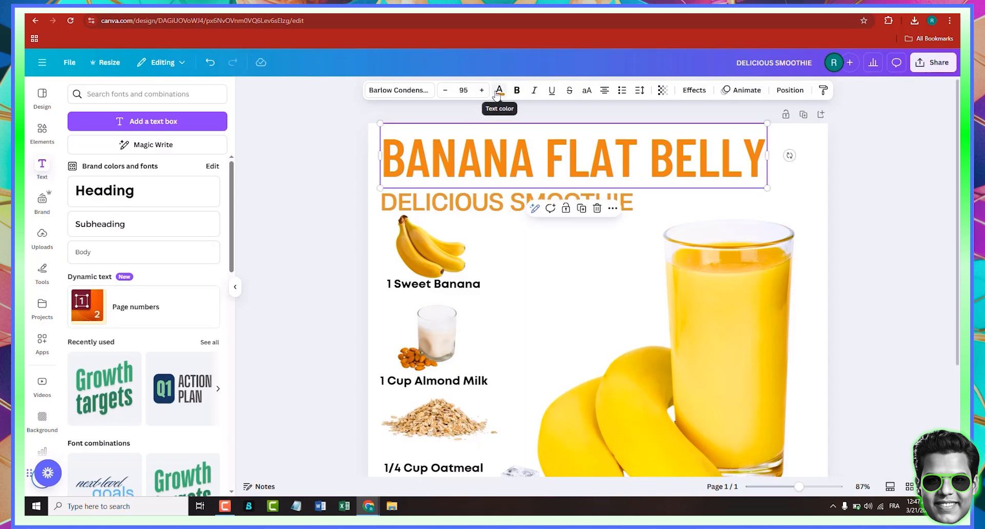
{"action": "left_click", "coordinate": [694, 91]}
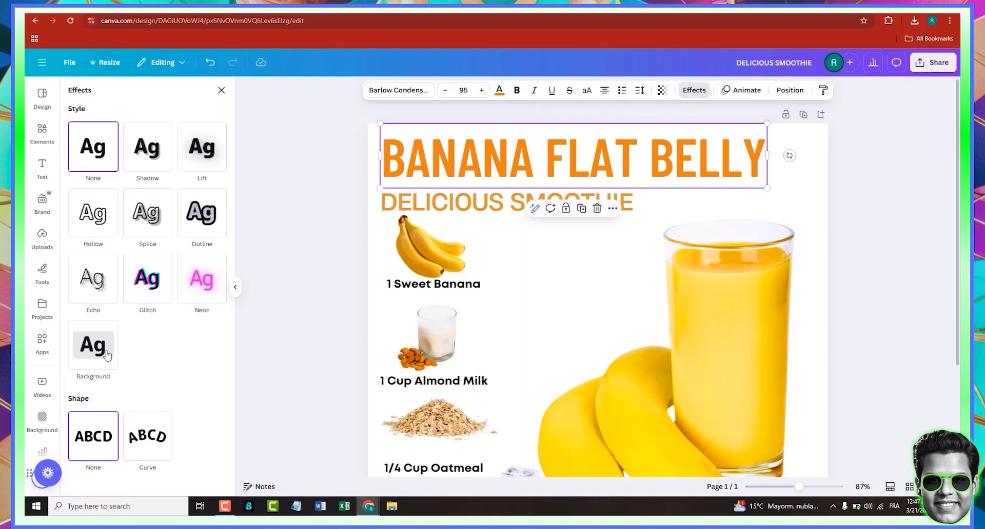
{"action": "left_click", "coordinate": [205, 224]}
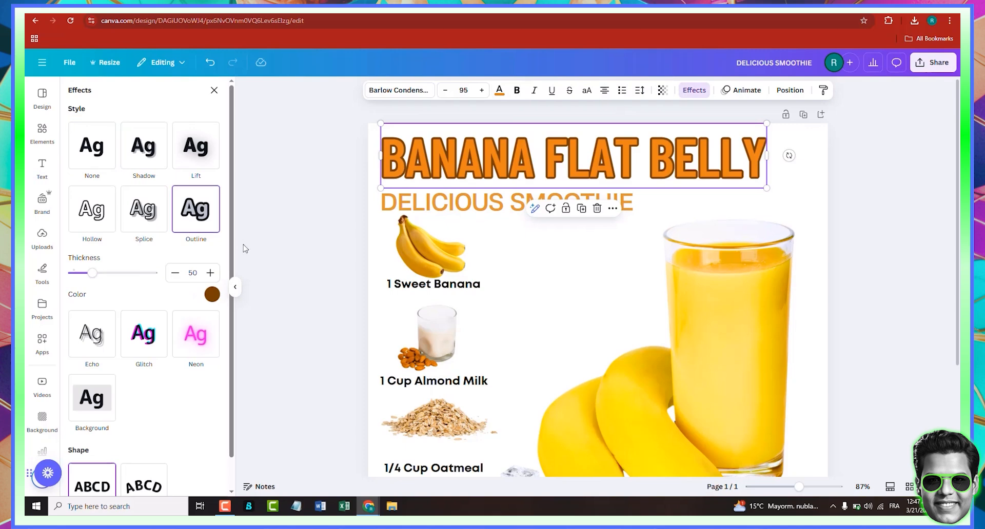
- Set the title outline colour to yellow #FDE70B sampled from the smoothie and its thickness to 93
{"action": "scroll", "coordinate": [244, 248], "scroll_direction": "down", "scroll_amount": 2}
{"action": "left_click", "coordinate": [212, 294]}
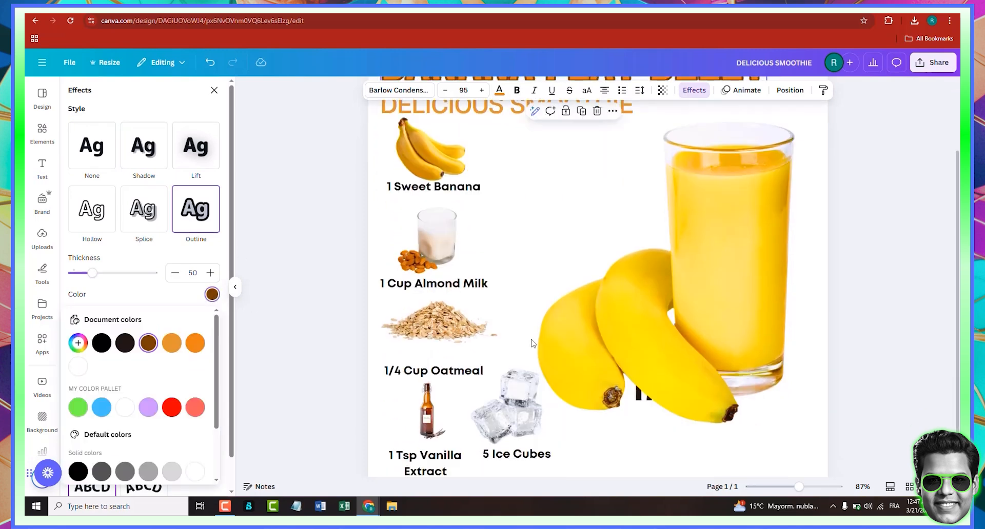
{"action": "left_click", "coordinate": [78, 343]}
{"action": "left_click", "coordinate": [202, 442]}
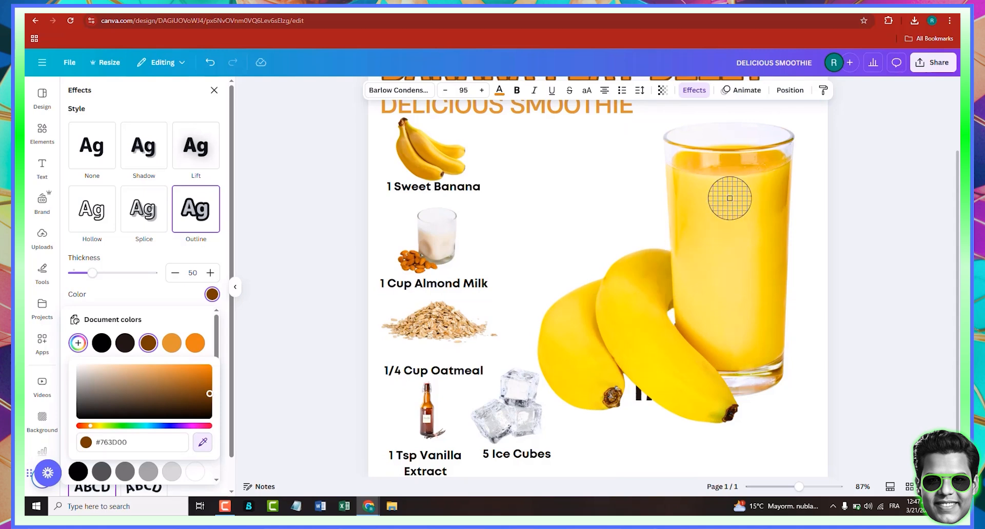
{"action": "left_click", "coordinate": [636, 318]}
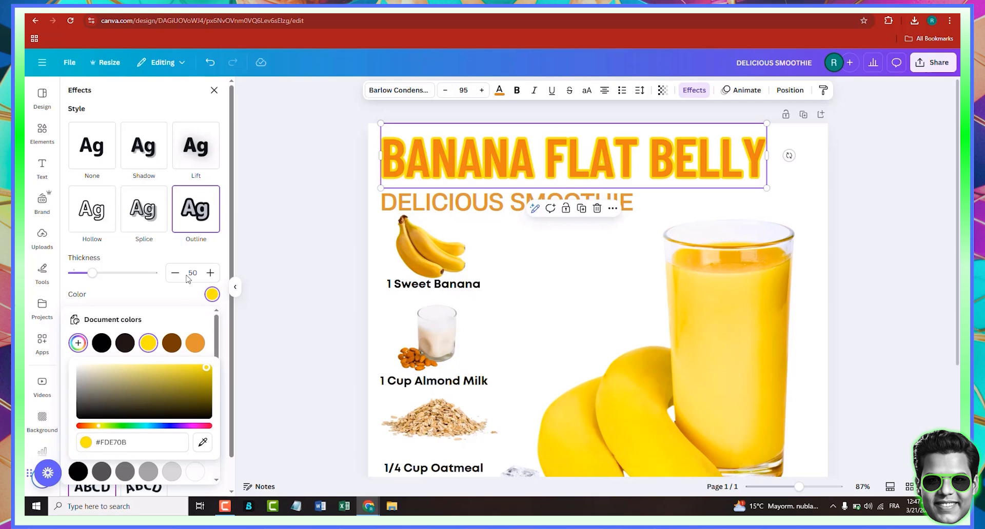
{"action": "left_click_drag", "start_coordinate": [207, 376], "coordinate": [216, 364]}
{"action": "mouse_move", "coordinate": [92, 273]}
{"action": "left_mouse_down"}
{"action": "mouse_move", "coordinate": [85, 276]}
{"action": "mouse_move", "coordinate": [105, 275]}
{"action": "mouse_move", "coordinate": [56, 275]}
{"action": "mouse_move", "coordinate": [121, 274]}
{"action": "mouse_move", "coordinate": [109, 274]}
{"action": "left_mouse_up"}
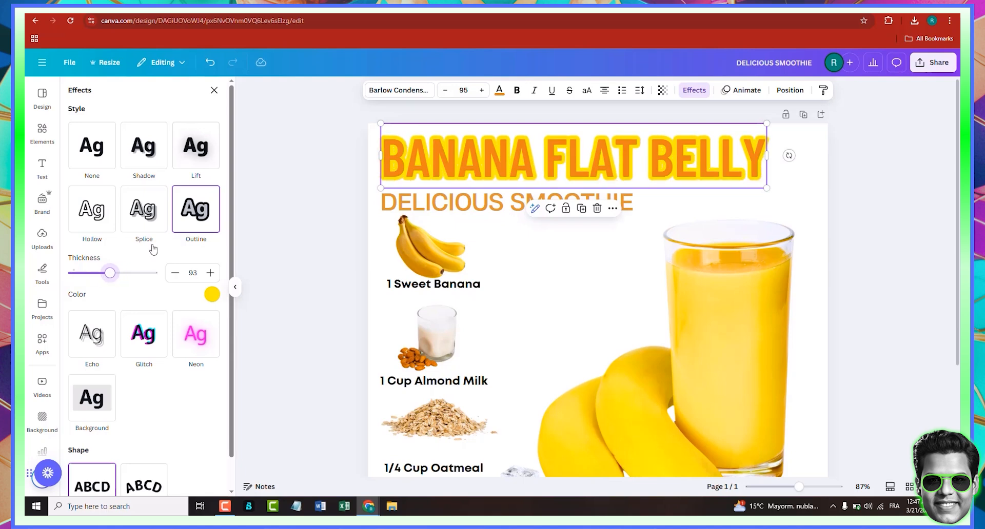
- Set the "BANANA FLAT BELLY" title's text colour to orange #e39531 from the document colours
{"action": "left_click", "coordinate": [497, 93]}
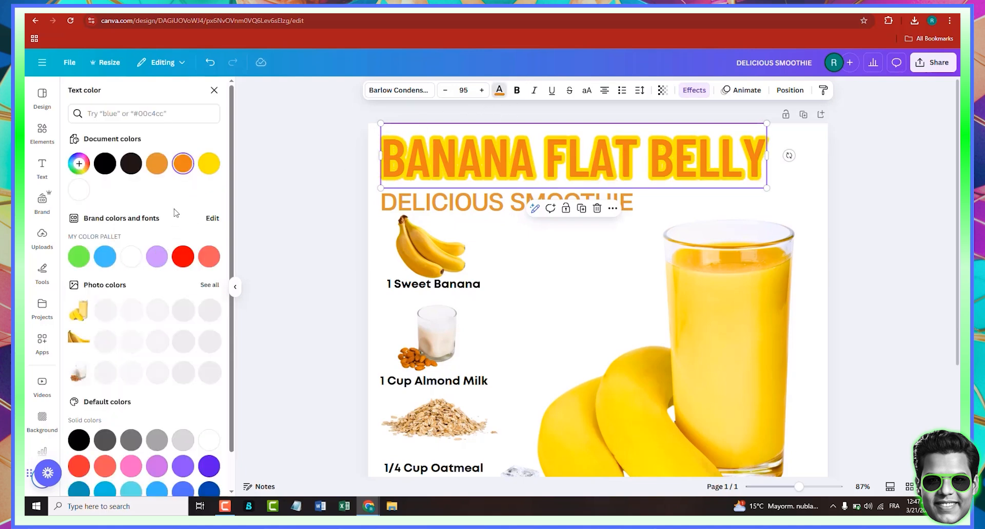
{"action": "left_click", "coordinate": [131, 262]}
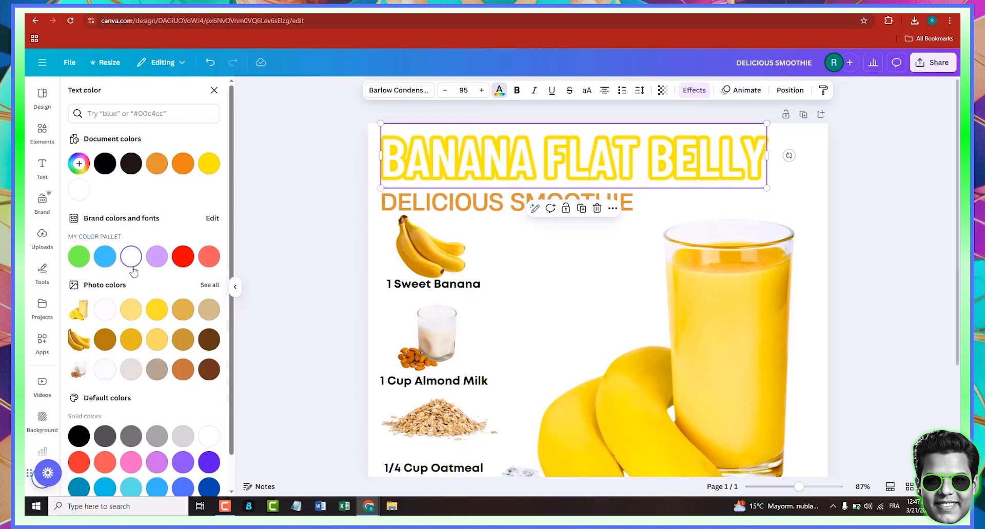
{"action": "left_click", "coordinate": [176, 172]}
{"action": "left_click", "coordinate": [162, 166]}
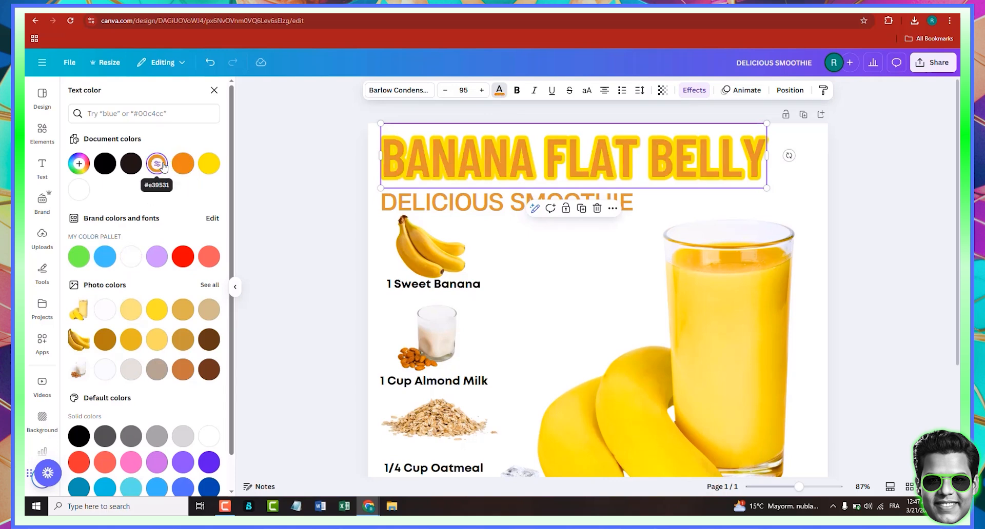
{"action": "left_click", "coordinate": [913, 219]}
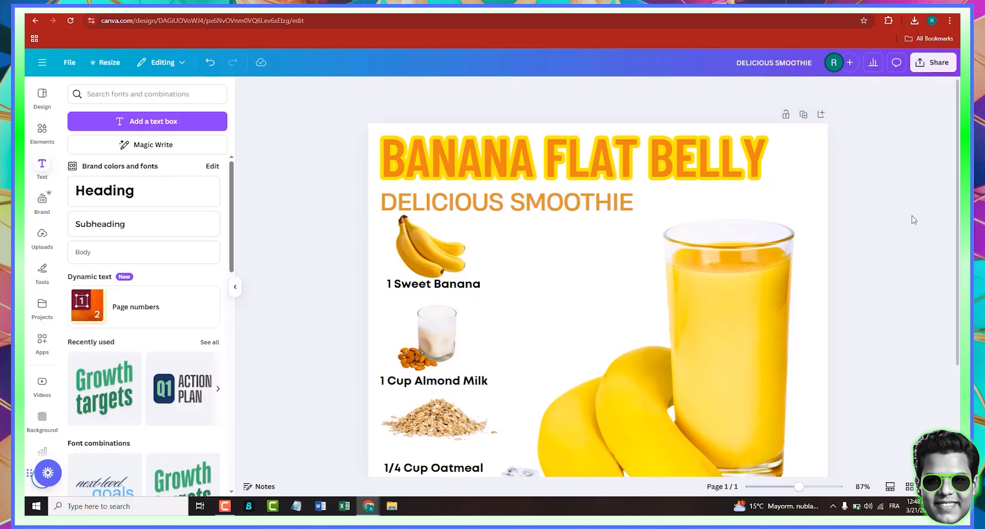
{"action": "left_click", "coordinate": [468, 206]}
{"action": "scroll", "coordinate": [859, 241], "scroll_direction": "down", "scroll_amount": 3}
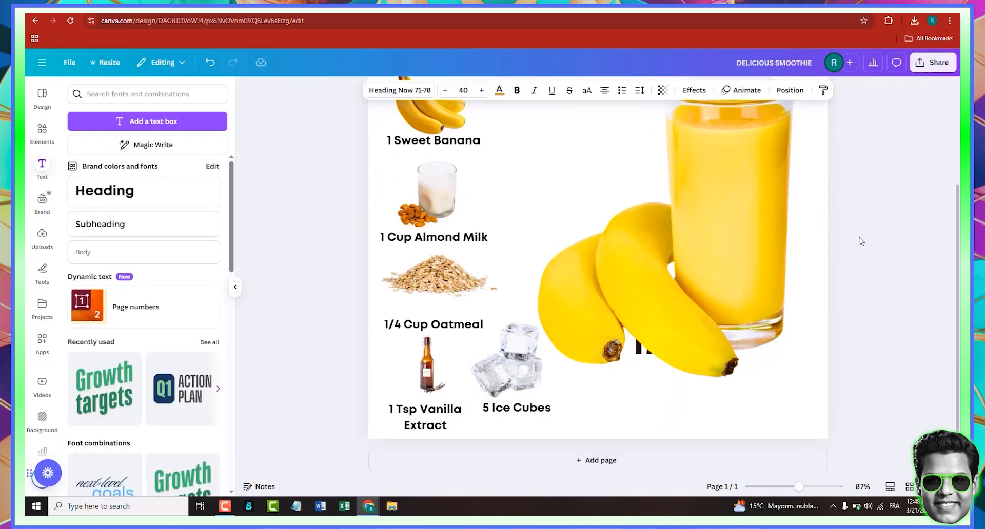
{"action": "scroll", "coordinate": [862, 242], "scroll_direction": "up", "scroll_amount": 2}
{"action": "scroll", "coordinate": [861, 242], "scroll_direction": "up", "scroll_amount": 1}
{"action": "scroll", "coordinate": [863, 241], "scroll_direction": "down", "scroll_amount": 3}
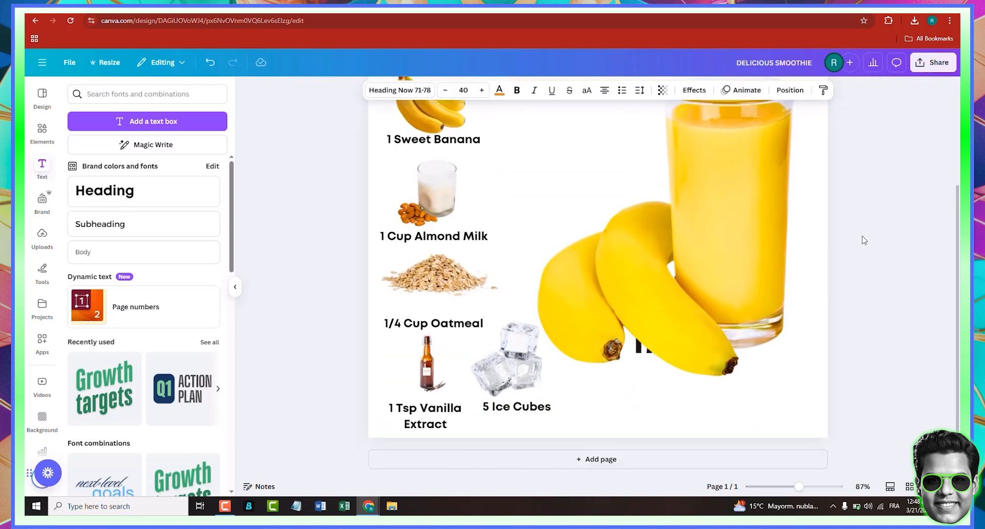
{"action": "scroll", "coordinate": [864, 240], "scroll_direction": "up", "scroll_amount": 3}
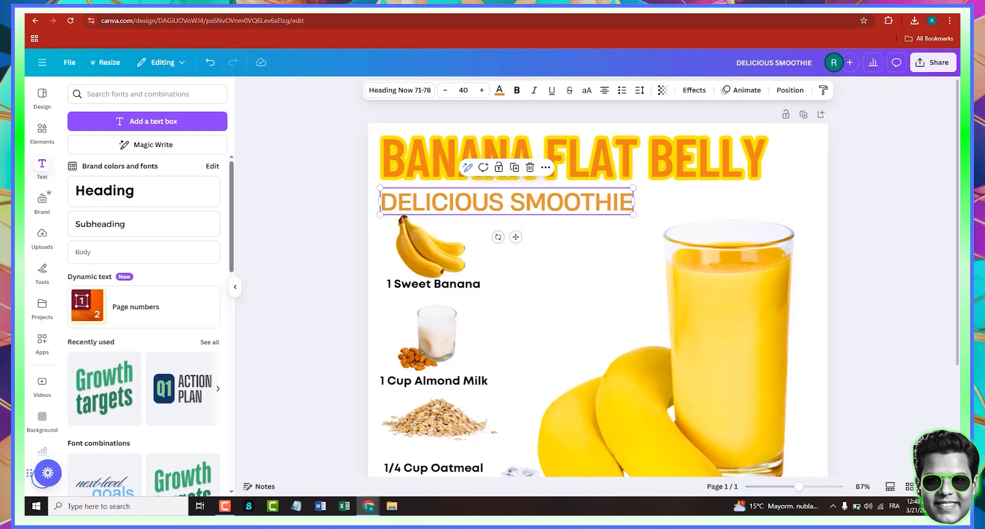
- In the Google Images results, open the pina colada smoothie image and copy it
{"action": "left_click", "coordinate": [584, 5]}
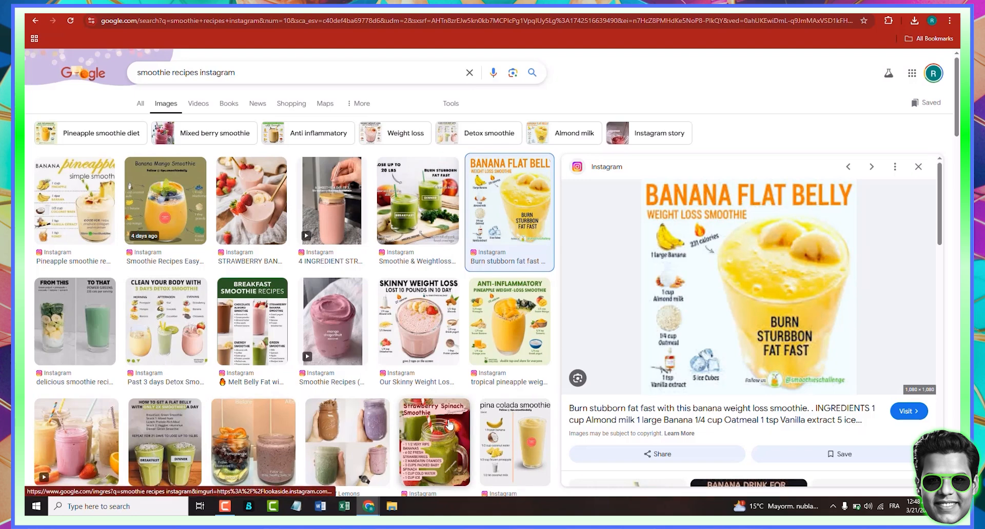
{"action": "left_click", "coordinate": [517, 449]}
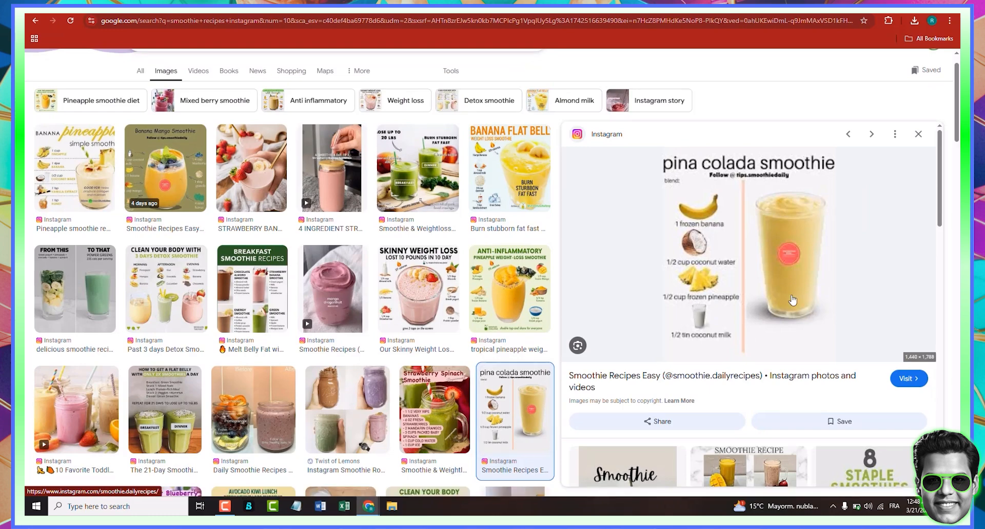
{"action": "right_click", "coordinate": [771, 279]}
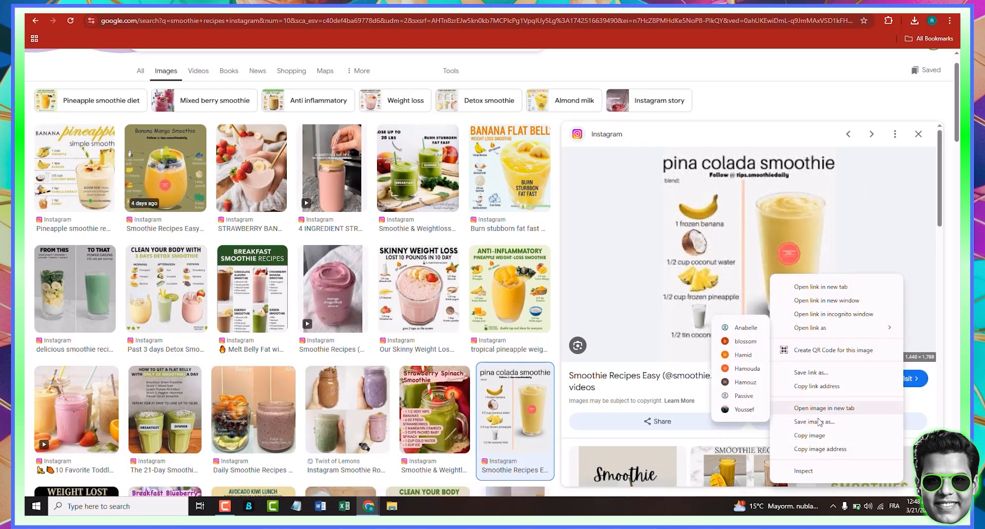
{"action": "left_click", "coordinate": [813, 436]}
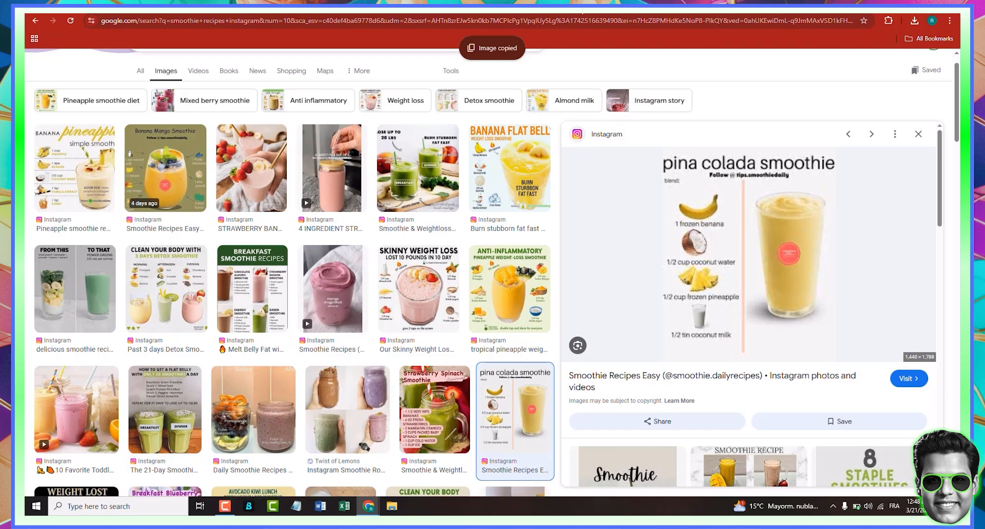
- Switch to Ideogram, paste the copied smoothie image into the prompt box and choose Remix
{"action": "left_click", "coordinate": [328, 11]}
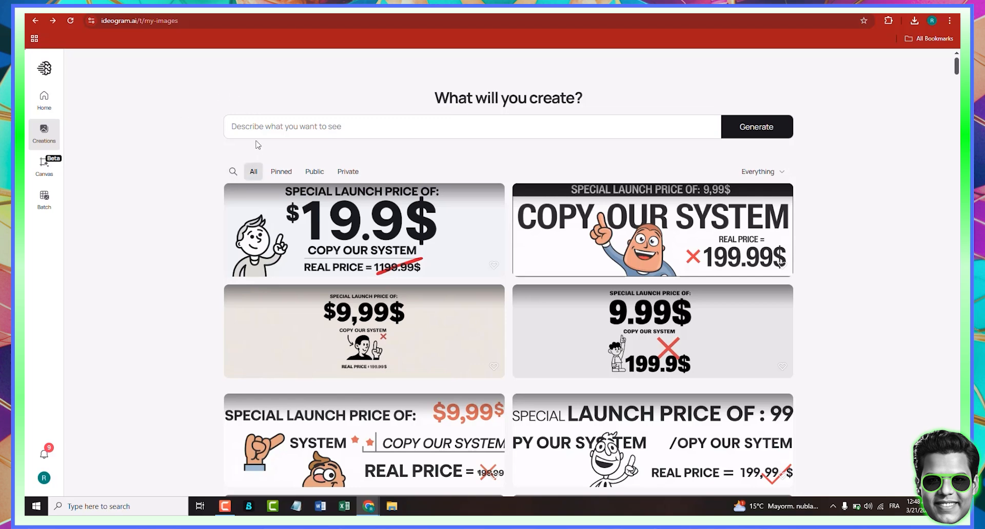
{"action": "left_click", "coordinate": [297, 133]}
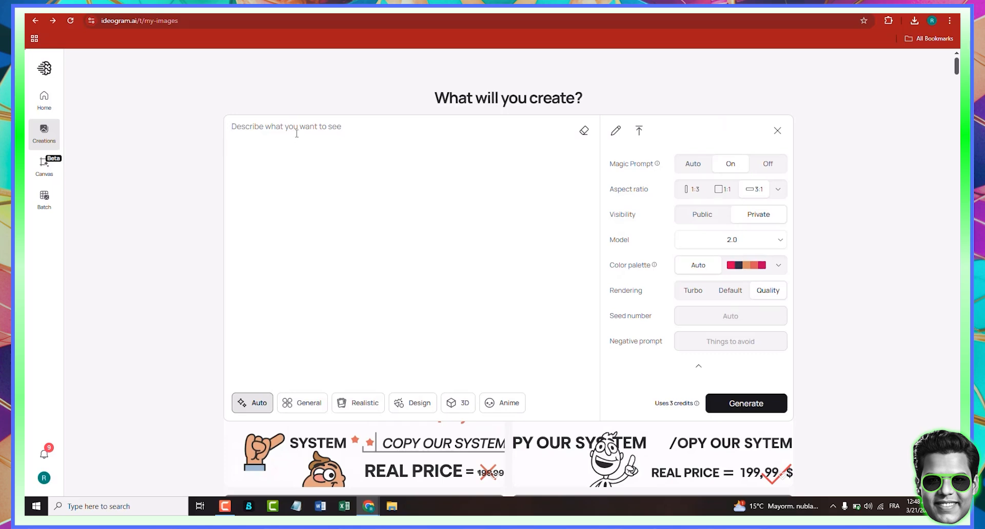
{"action": "key", "text": "ctrl+v"}
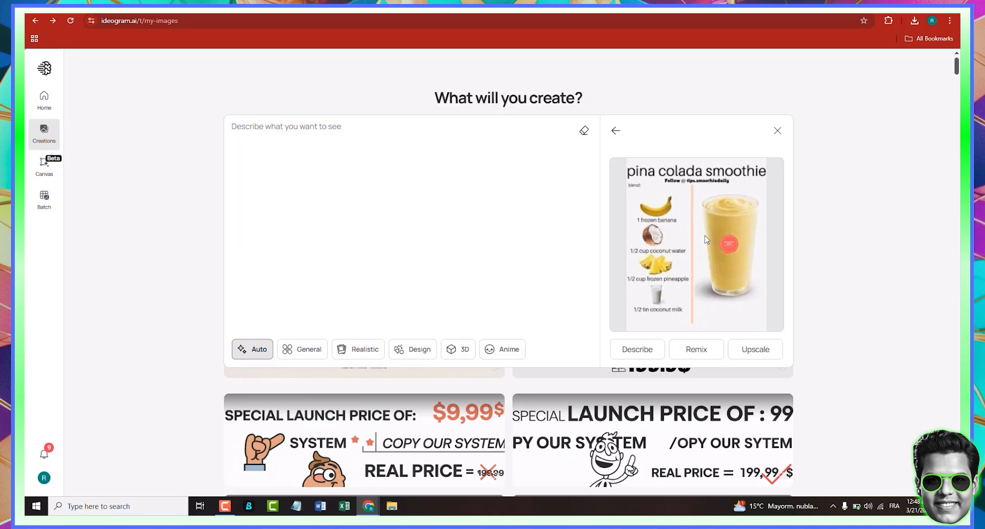
{"action": "left_click", "coordinate": [705, 351]}
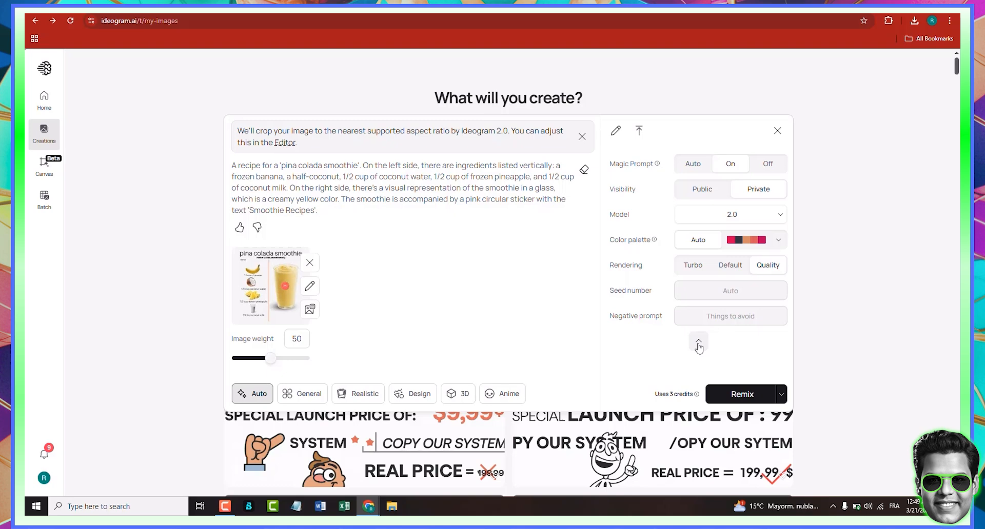
- Increase the browser page zoom to 175%
{"action": "left_click", "coordinate": [949, 20]}
{"action": "left_click", "coordinate": [922, 216]}
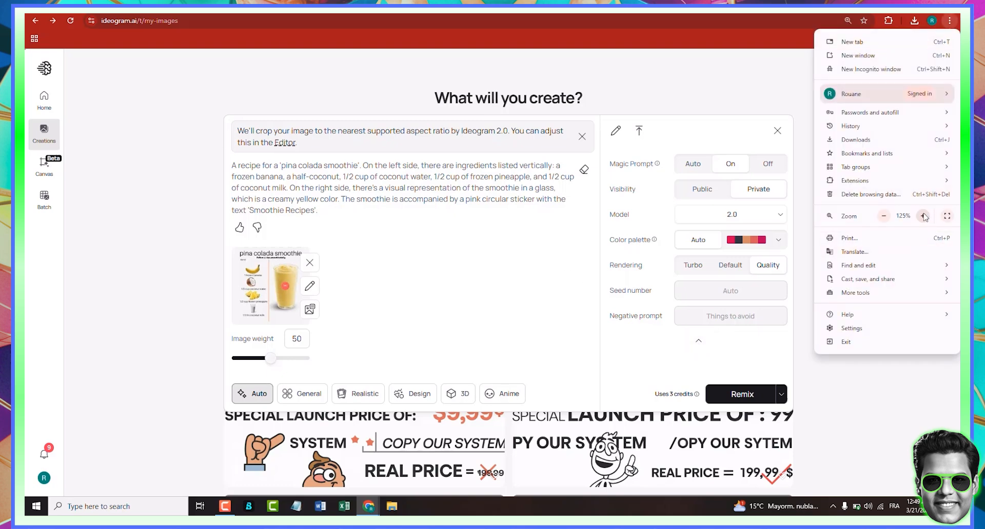
{"action": "left_click", "coordinate": [922, 215]}
{"action": "left_click", "coordinate": [922, 216]}
{"action": "left_click", "coordinate": [922, 215]}
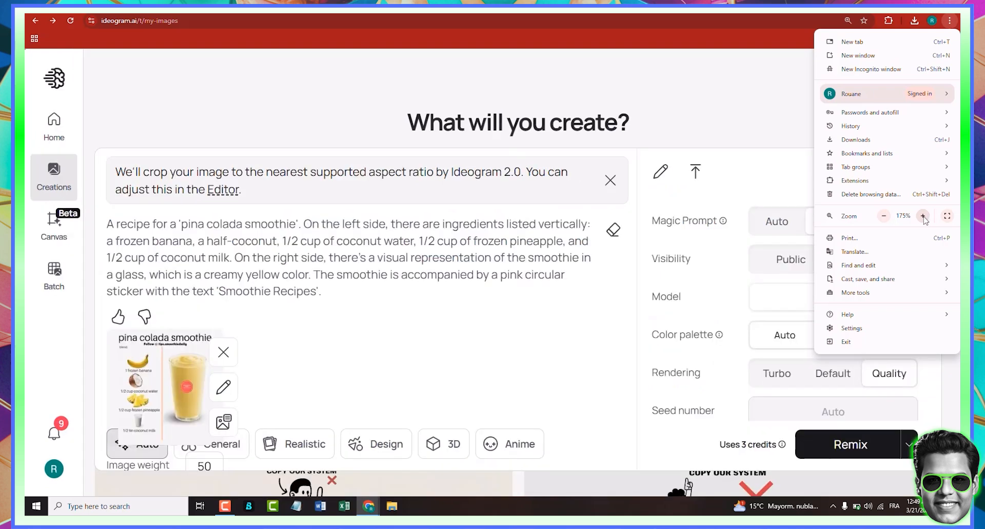
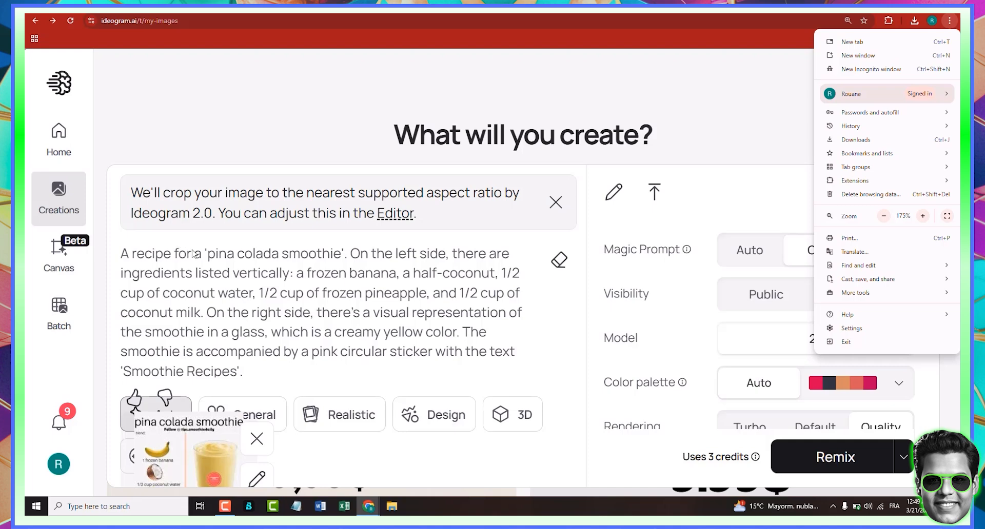
- Set the reference image weight to 40 and generate the pina colada remix
{"action": "left_click", "coordinate": [191, 253]}
{"action": "scroll", "coordinate": [487, 418], "scroll_direction": "down", "scroll_amount": 2}
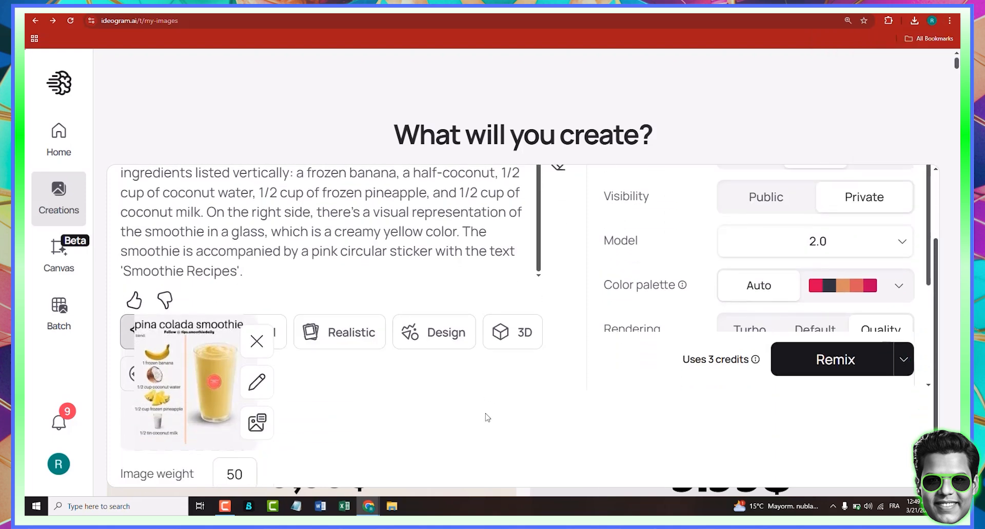
{"action": "left_click", "coordinate": [950, 21]}
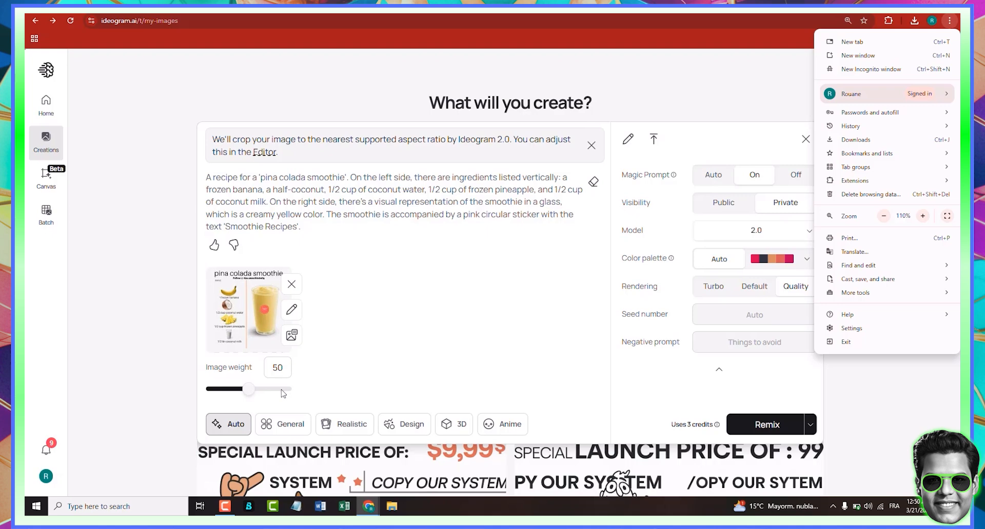
{"action": "left_click", "coordinate": [234, 395]}
{"action": "left_click", "coordinate": [236, 389]}
{"action": "left_click", "coordinate": [240, 391]}
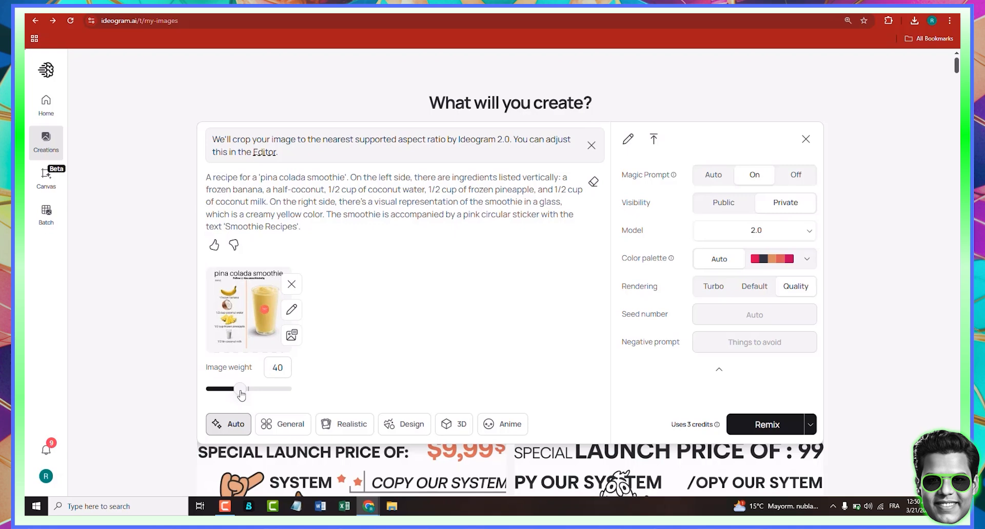
{"action": "left_click", "coordinate": [769, 424]}
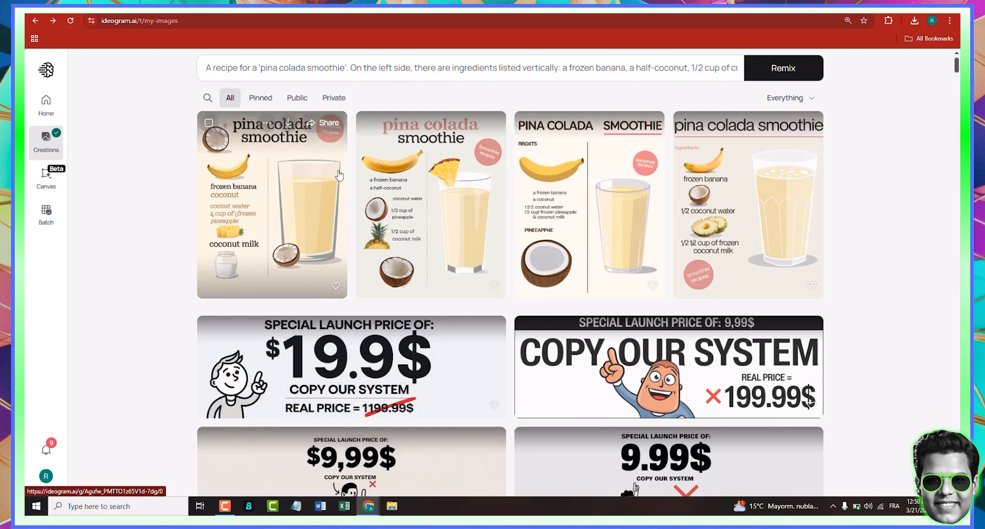
- Open the generated pina colada remixes and compare the four variations
{"action": "left_click", "coordinate": [293, 173]}
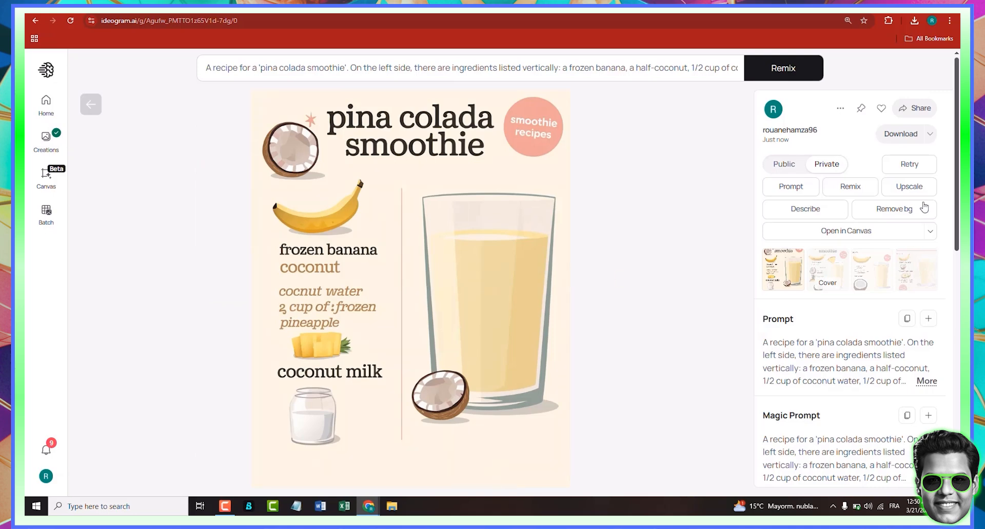
{"action": "left_click", "coordinate": [825, 270]}
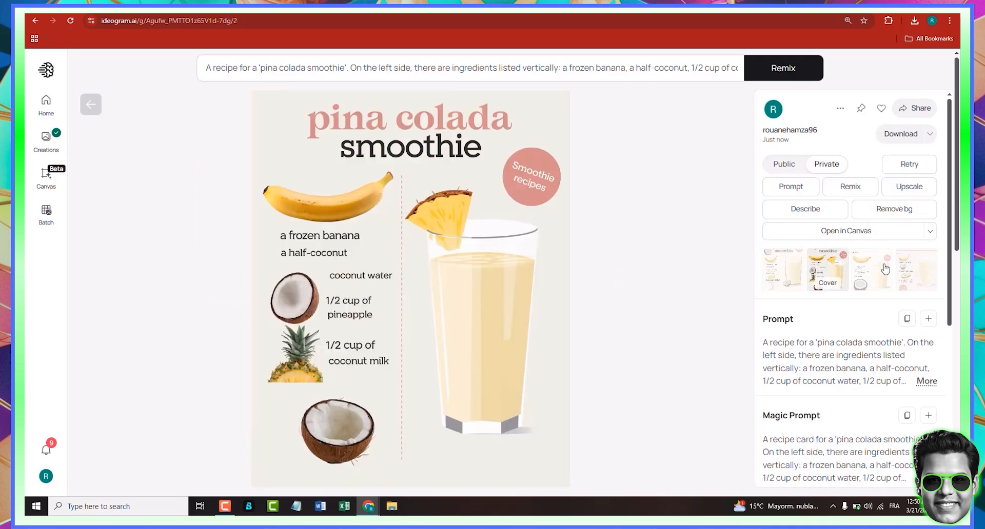
{"action": "left_click", "coordinate": [884, 268]}
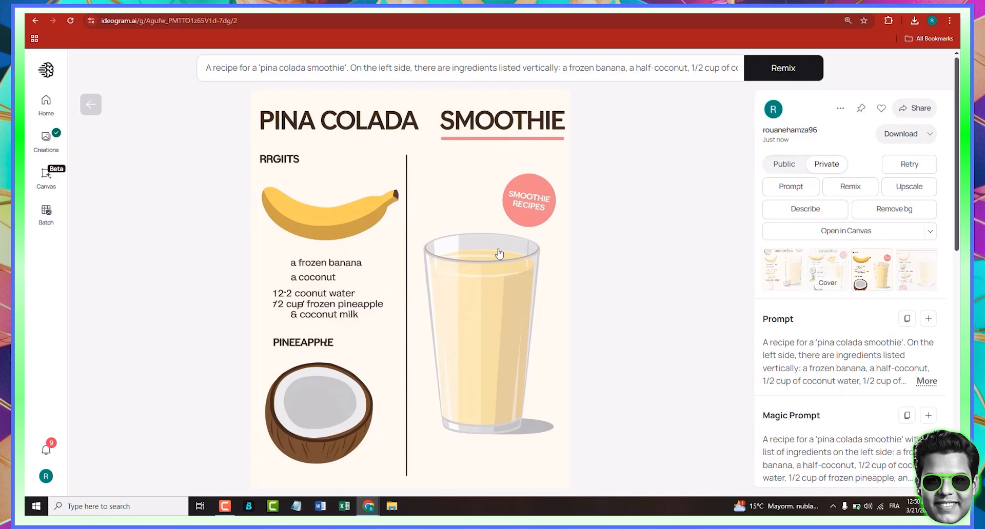
{"action": "left_click", "coordinate": [915, 276]}
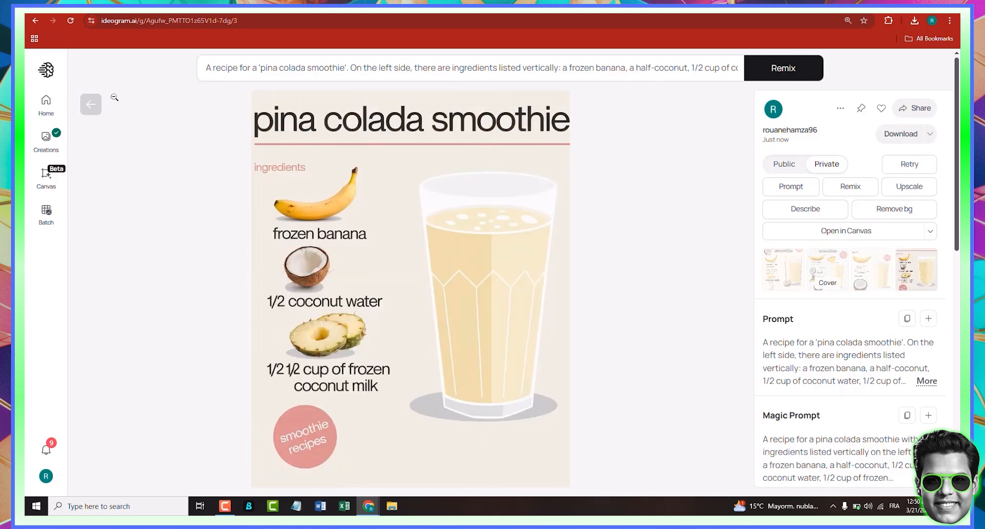
{"action": "left_click", "coordinate": [91, 104]}
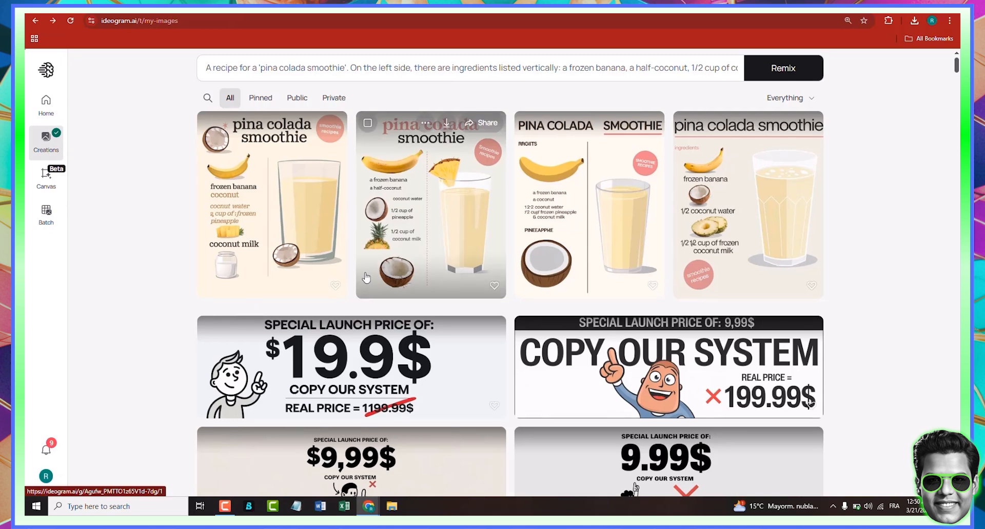
- Remix the pina colada image again with image weight 60 and the Realistic style
{"action": "left_click", "coordinate": [358, 68]}
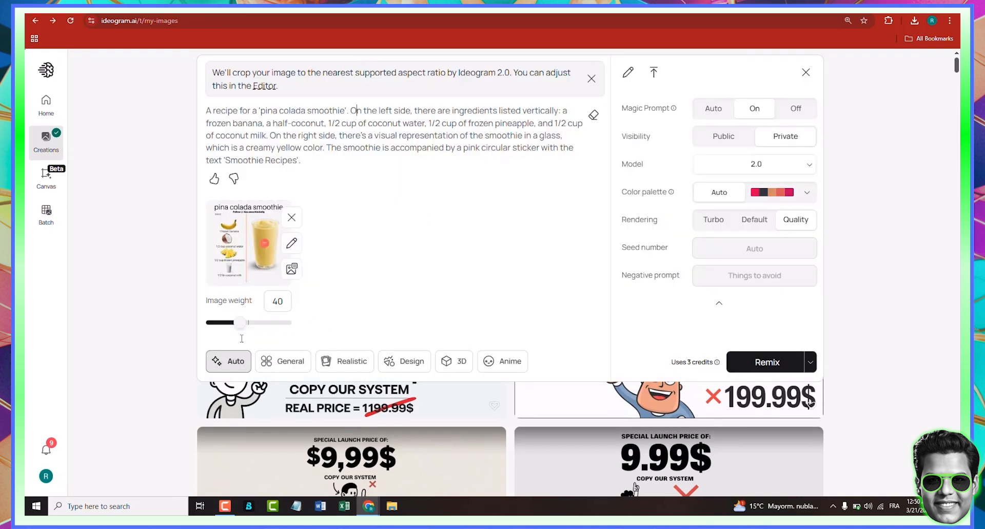
{"action": "left_click", "coordinate": [257, 323]}
{"action": "left_click", "coordinate": [349, 366]}
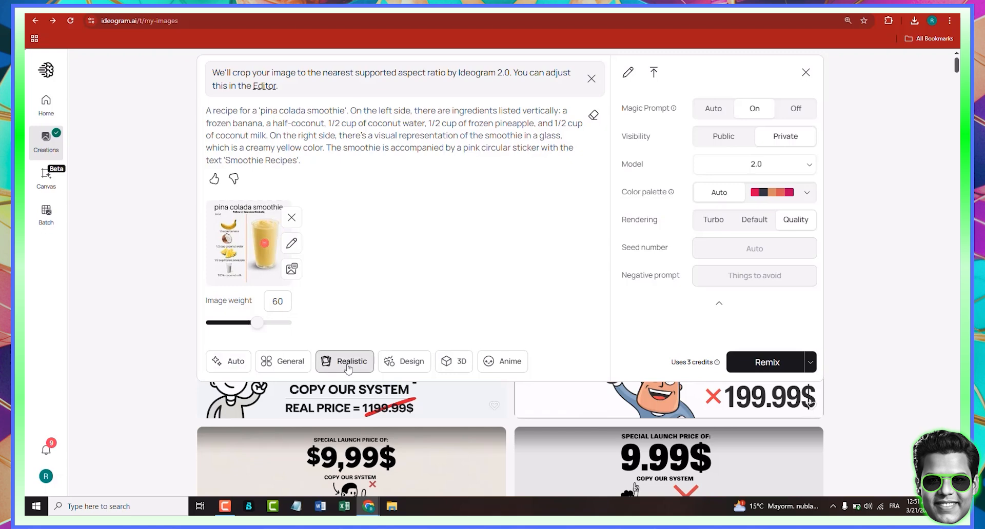
{"action": "left_click", "coordinate": [741, 364]}
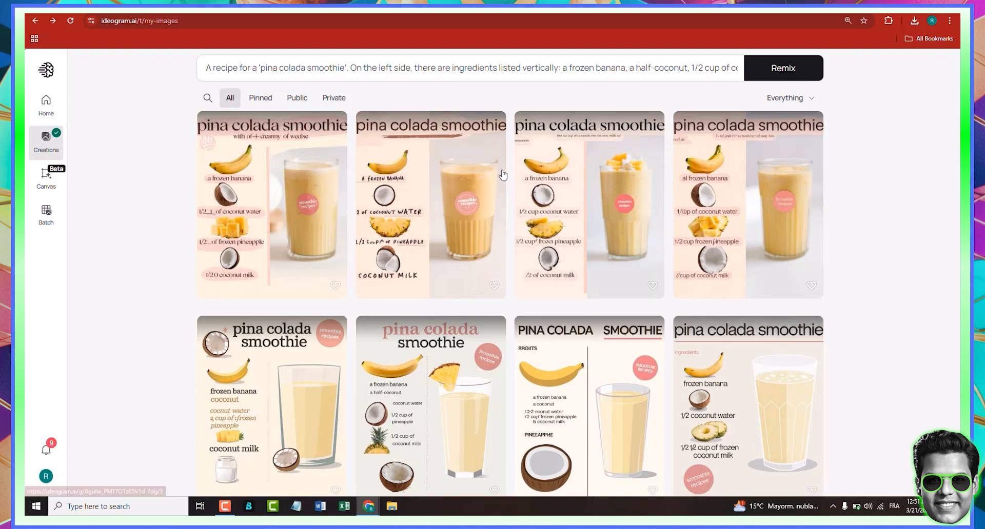
- Open the new realistic pina colada remix and compare its four variations
{"action": "left_click", "coordinate": [275, 200]}
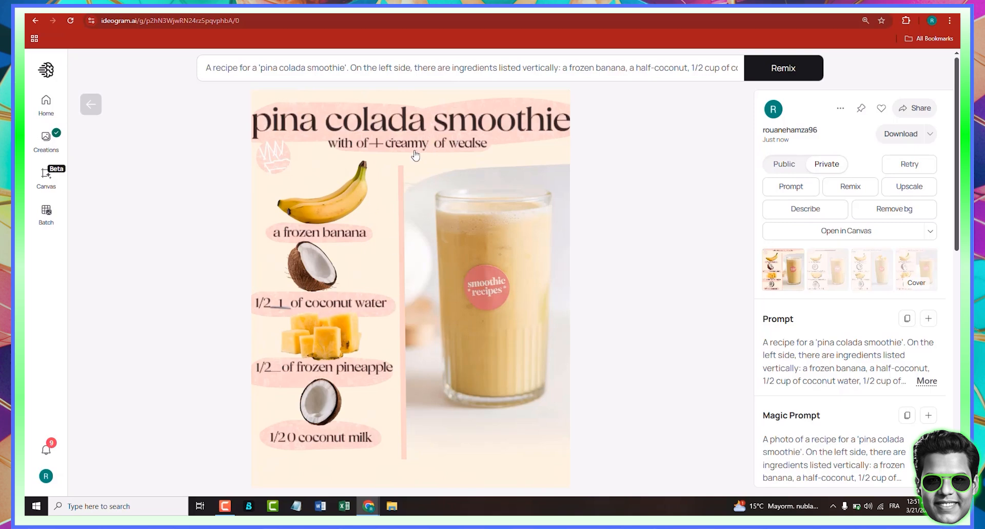
{"action": "left_click", "coordinate": [830, 278]}
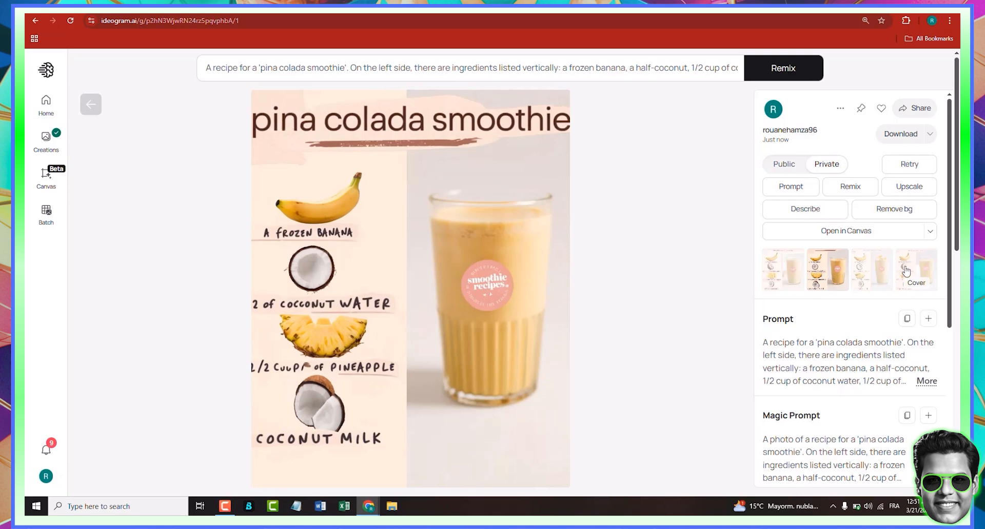
{"action": "left_click", "coordinate": [880, 274]}
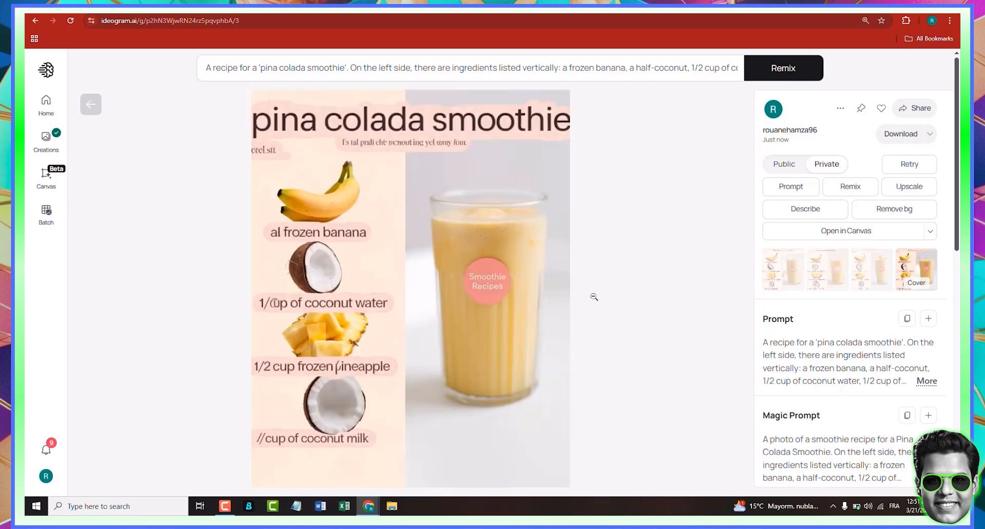
{"action": "left_click", "coordinate": [91, 104]}
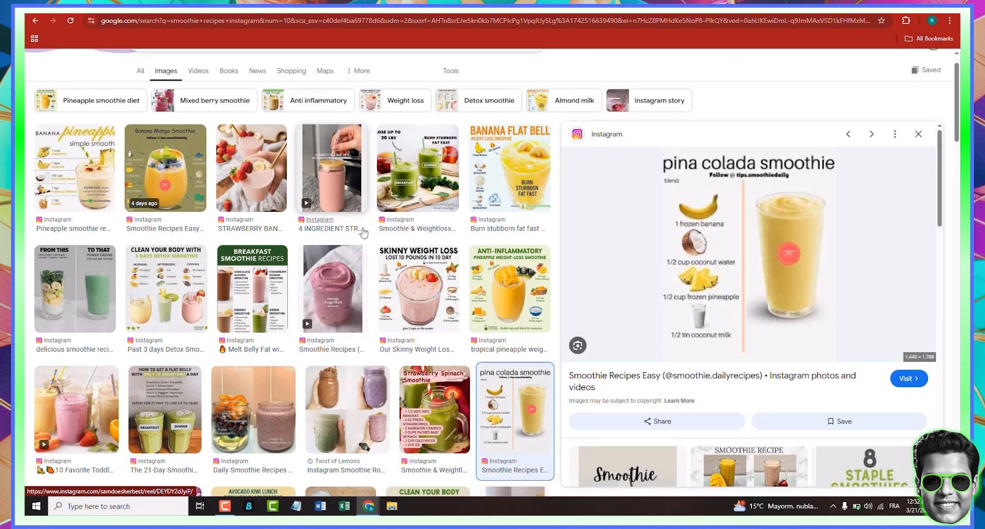
- In Google Images, open the 'FROM THIS TO THAT' green smoothie image and copy it
{"action": "left_click", "coordinate": [54, 297]}
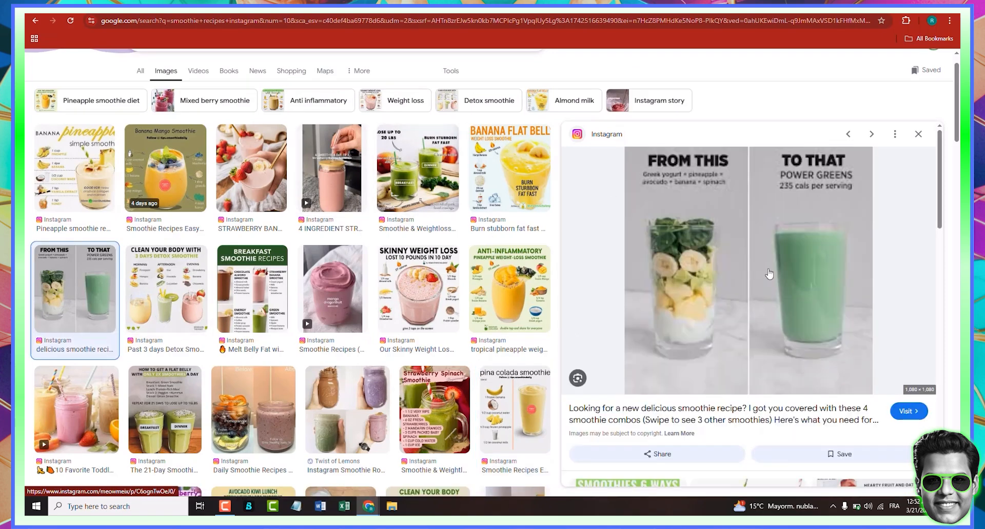
{"action": "right_click", "coordinate": [769, 274]}
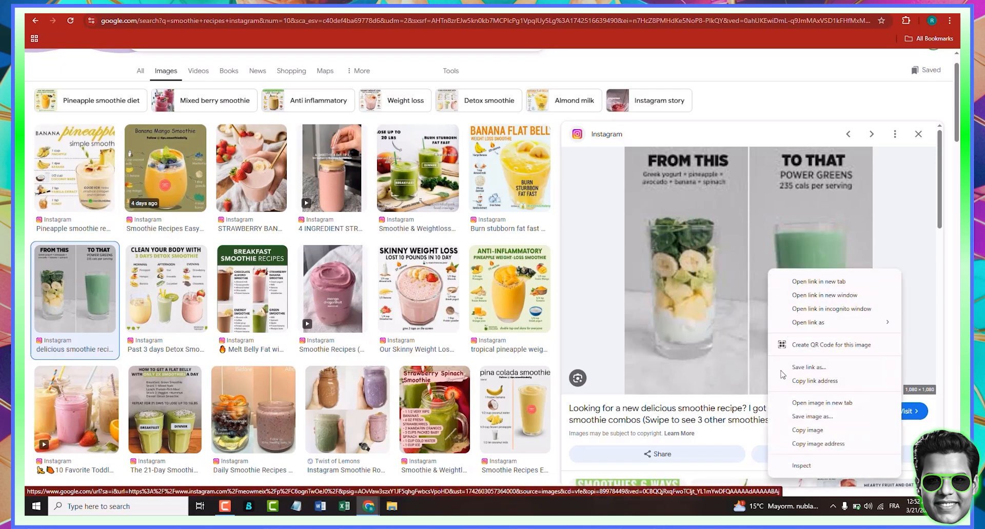
{"action": "left_click", "coordinate": [821, 437]}
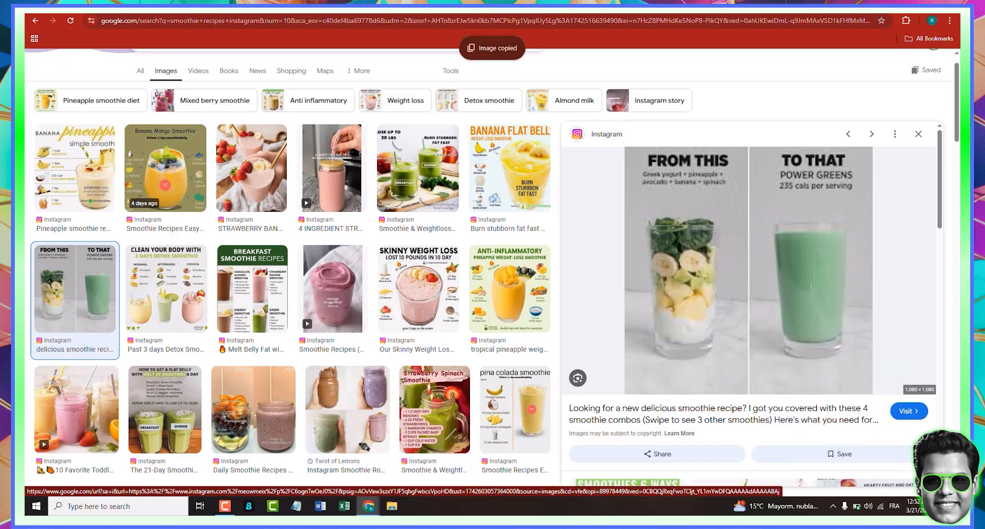
- Switch to Ideogram, remove the old reference image and prompt, and paste the green smoothie image
{"action": "left_click", "coordinate": [594, 8]}
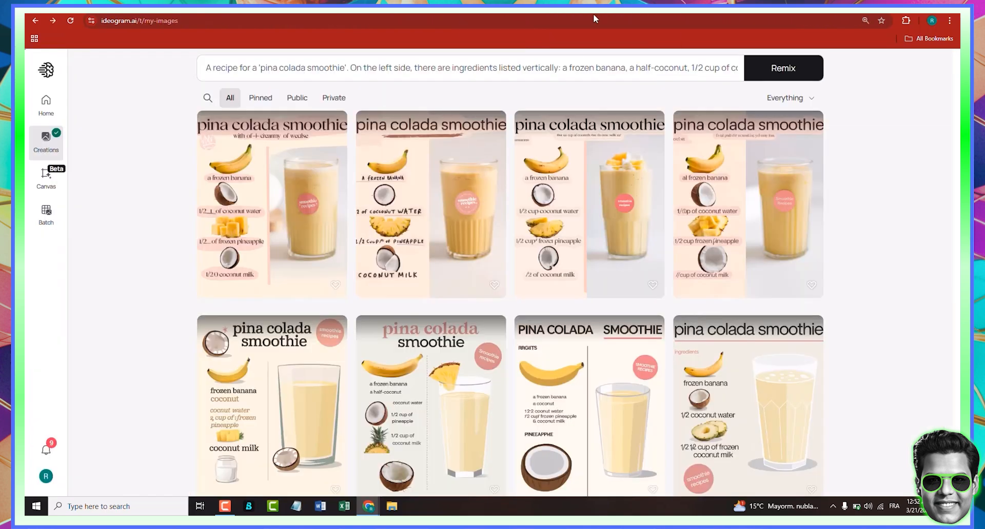
{"action": "left_click", "coordinate": [318, 67]}
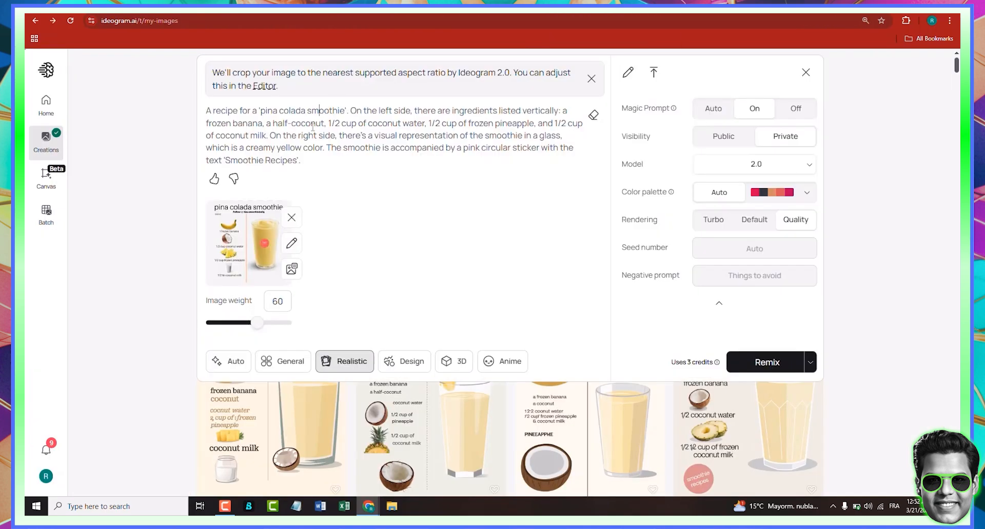
{"action": "left_click", "coordinate": [291, 218]}
{"action": "key", "text": "ctrl+a"}
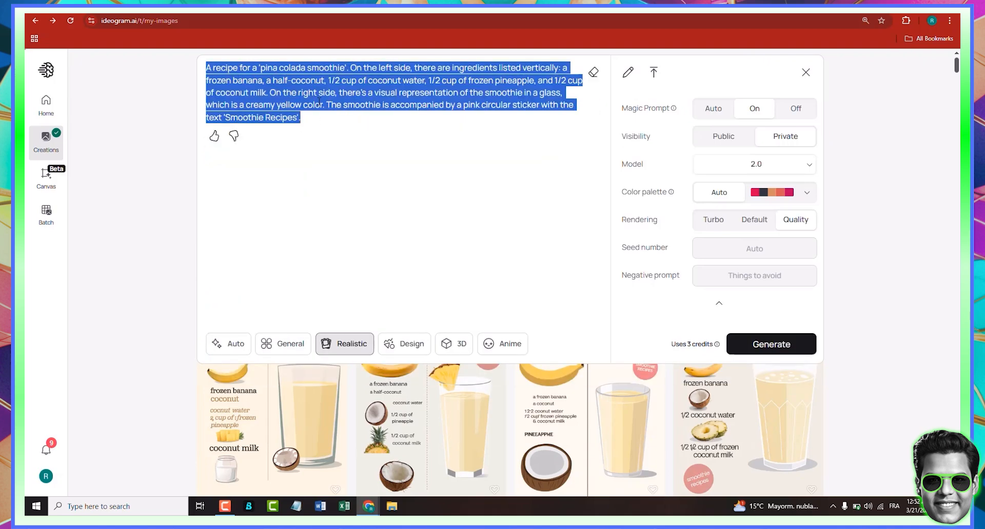
{"action": "key", "text": "BackSpace"}
{"action": "key", "text": "ctrl+v"}
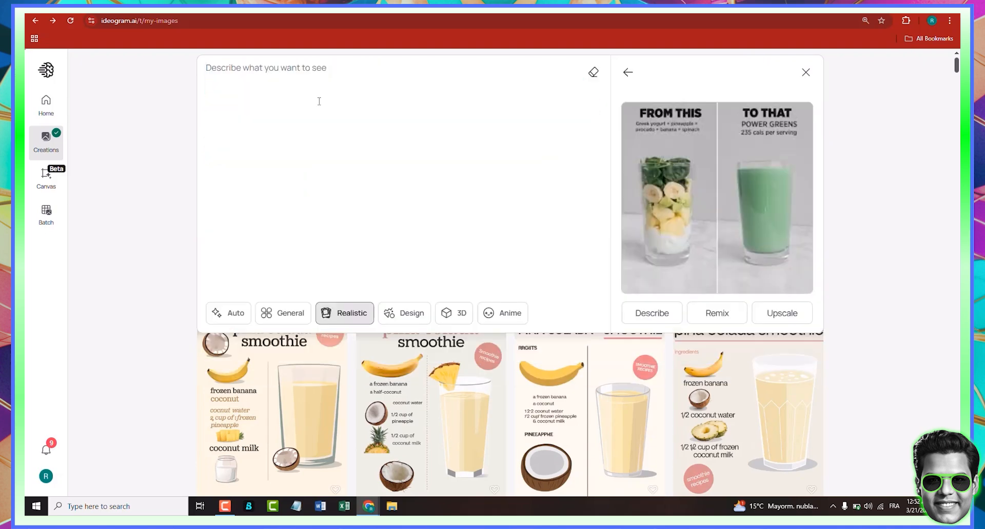
- Choose Remix for the green smoothie image, set the image weight to 70 and generate it
{"action": "left_click", "coordinate": [714, 316]}
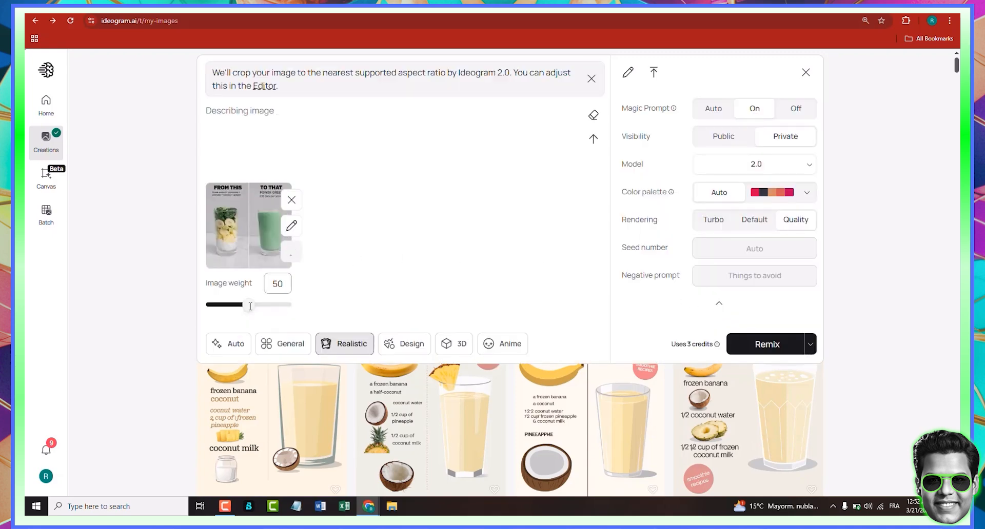
{"action": "left_click", "coordinate": [265, 324]}
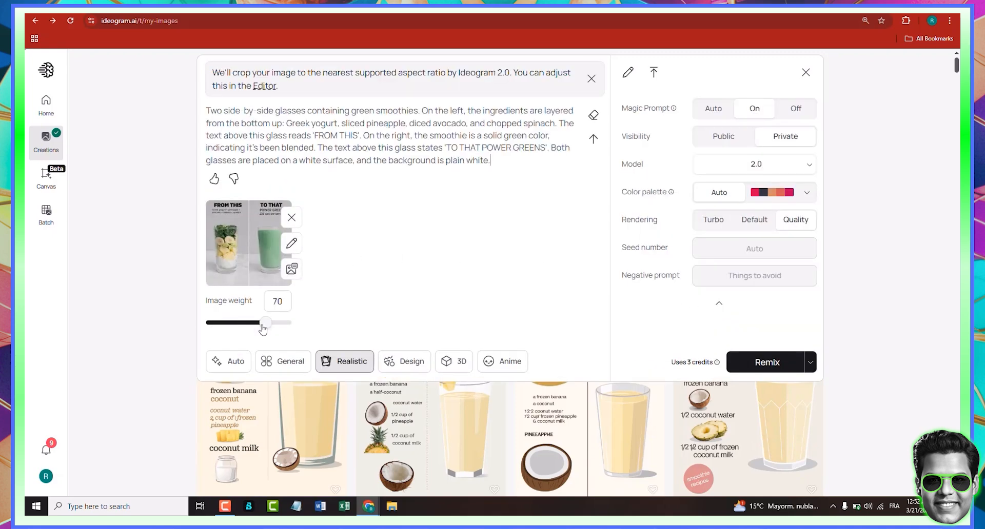
{"action": "left_click", "coordinate": [257, 326]}
{"action": "double_click", "coordinate": [325, 135]}
{"action": "double_click", "coordinate": [348, 136]}
{"action": "left_click", "coordinate": [759, 364]}
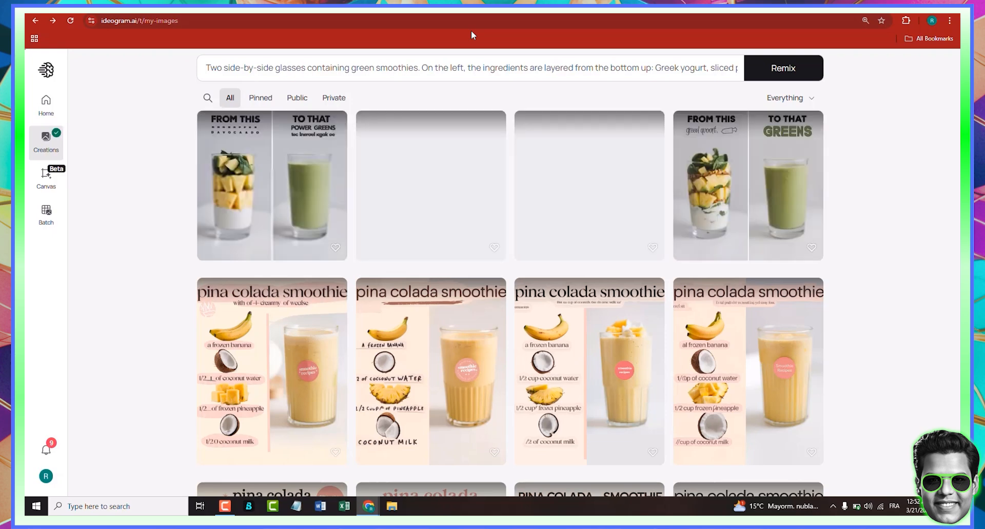
- Open the green smoothie remixes and compare the four variations
{"action": "left_click", "coordinate": [262, 246]}
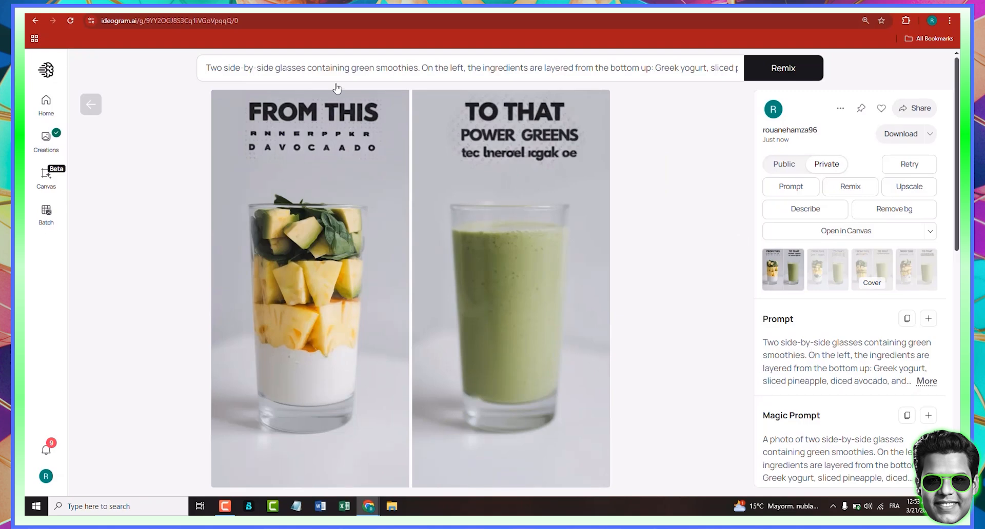
{"action": "left_click", "coordinate": [824, 271]}
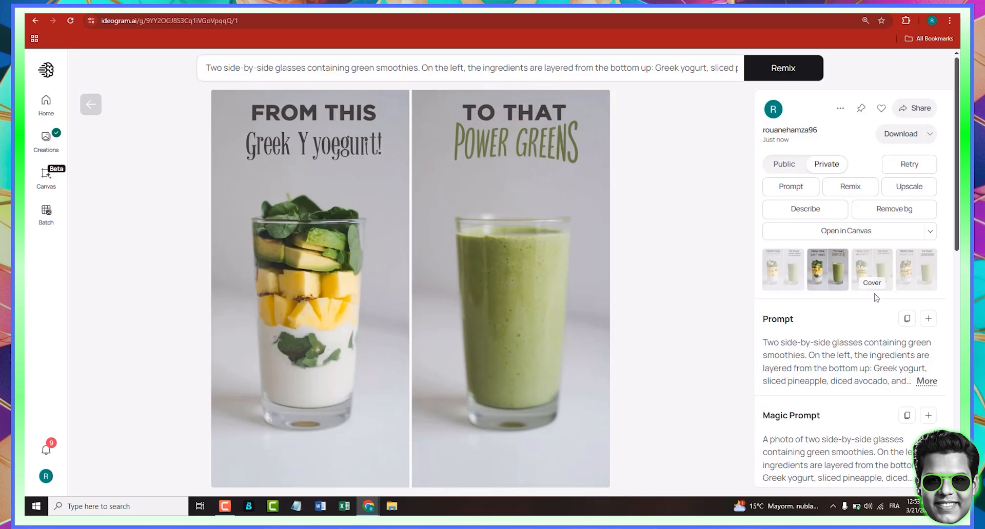
{"action": "left_click", "coordinate": [882, 270]}
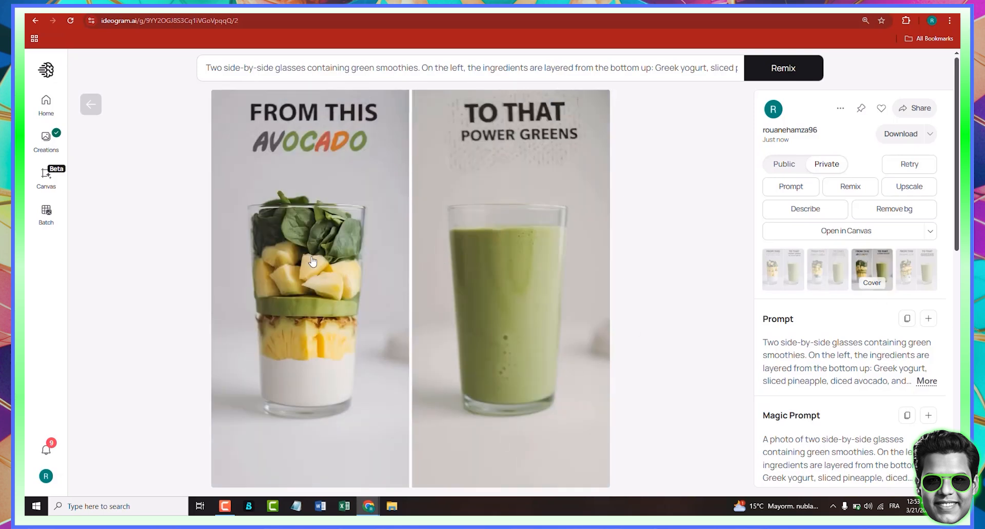
{"action": "left_click", "coordinate": [908, 274]}
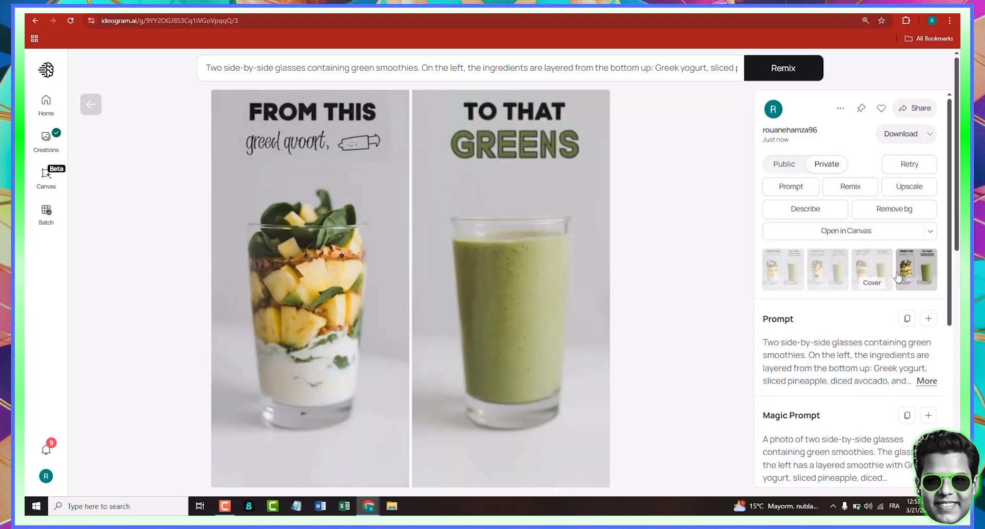
{"action": "left_click", "coordinate": [888, 273]}
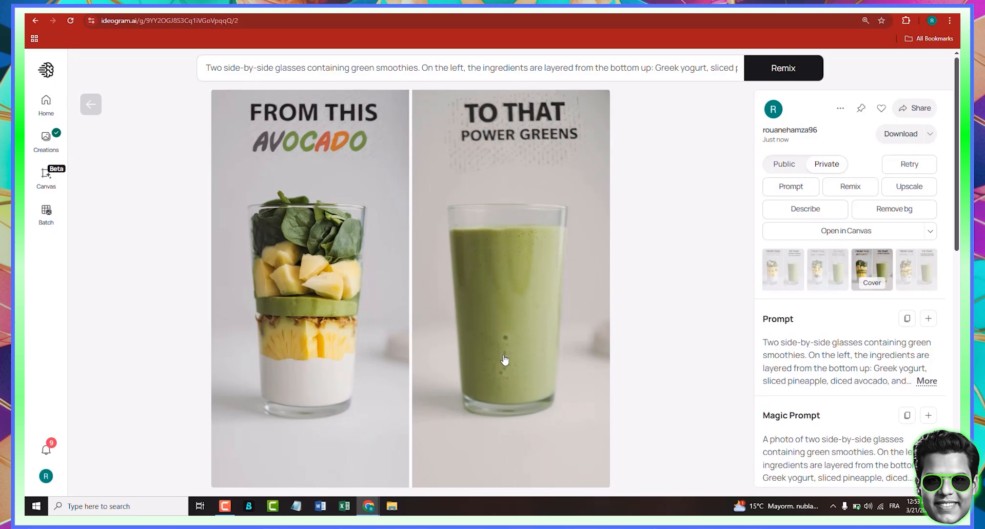
{"action": "left_click", "coordinate": [94, 106]}
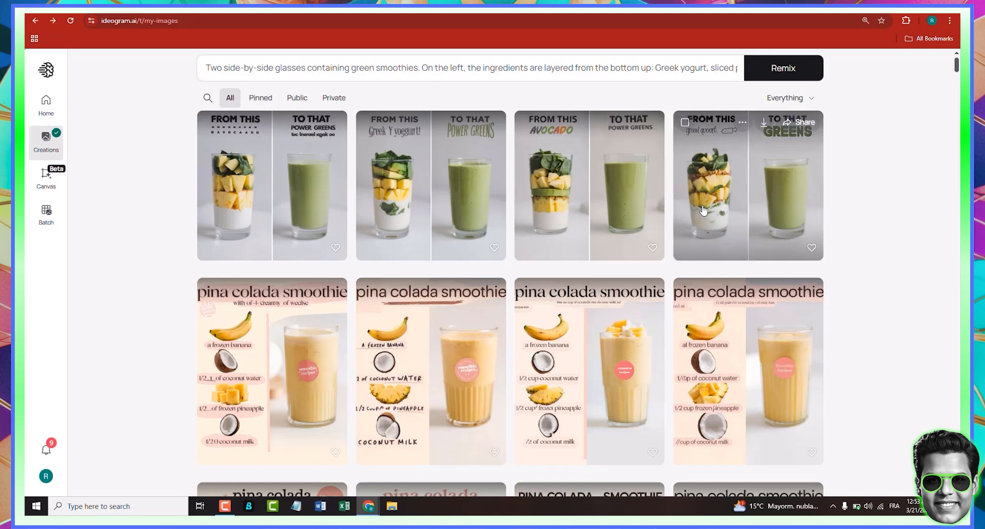
{"action": "left_click", "coordinate": [763, 191]}
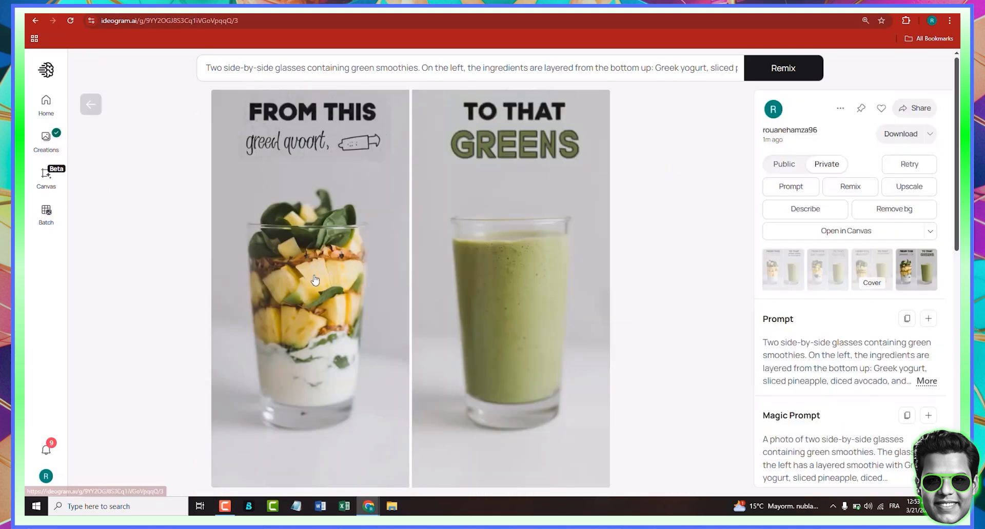
{"action": "left_click", "coordinate": [864, 272]}
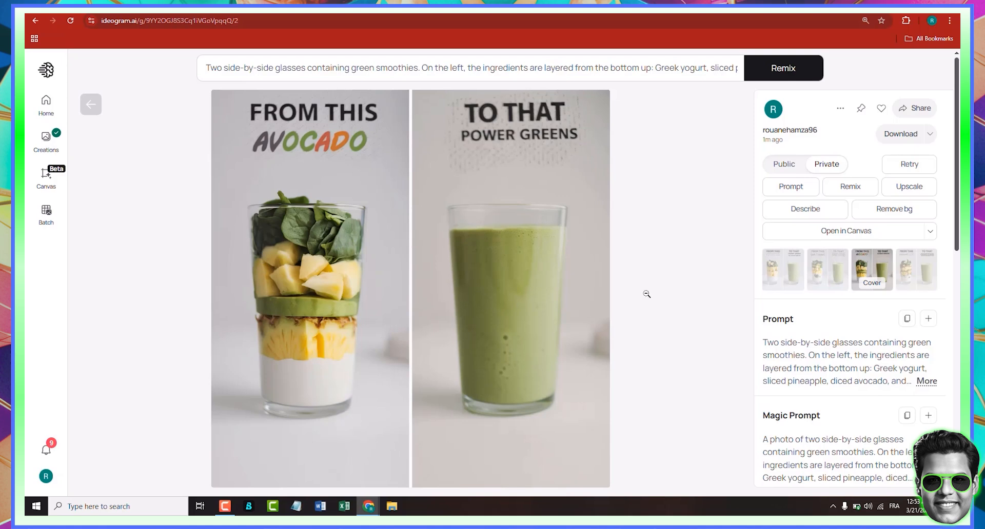
{"action": "left_click", "coordinate": [91, 105]}
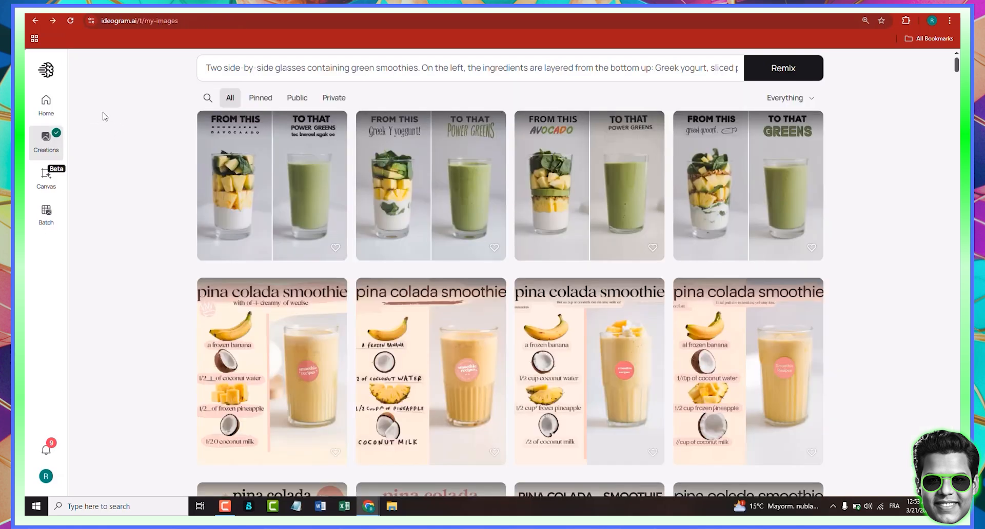